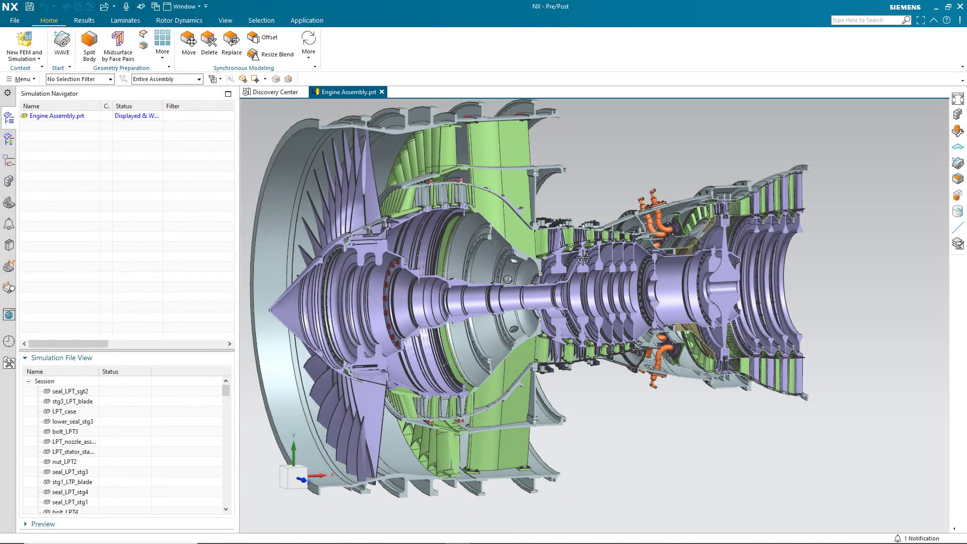
Step: Zoom to the stage-2 disk and open it as its own part in a window
{"action": "scroll", "coordinate": [583, 257], "scroll_direction": "up", "scroll_amount": 10}
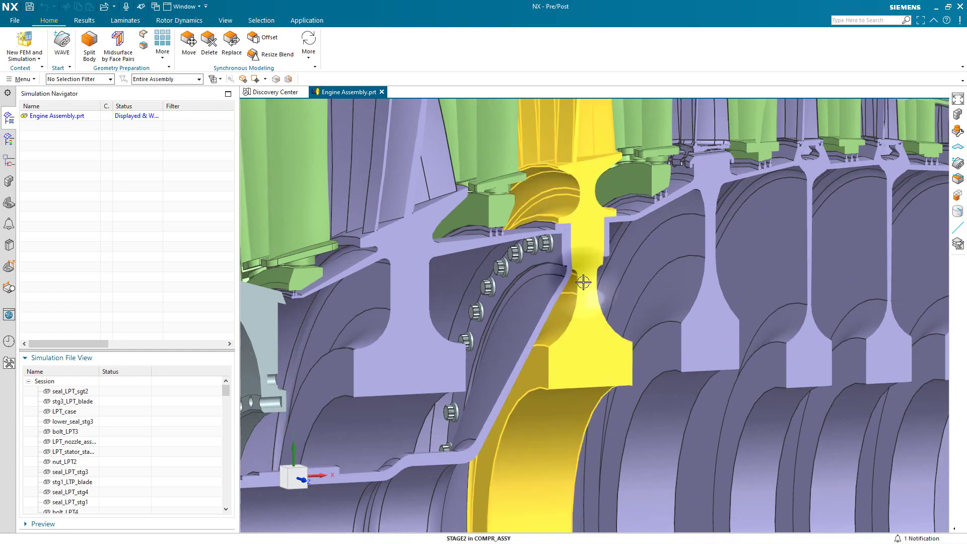
{"action": "right_click", "coordinate": [583, 283]}
{"action": "left_click", "coordinate": [606, 275]}
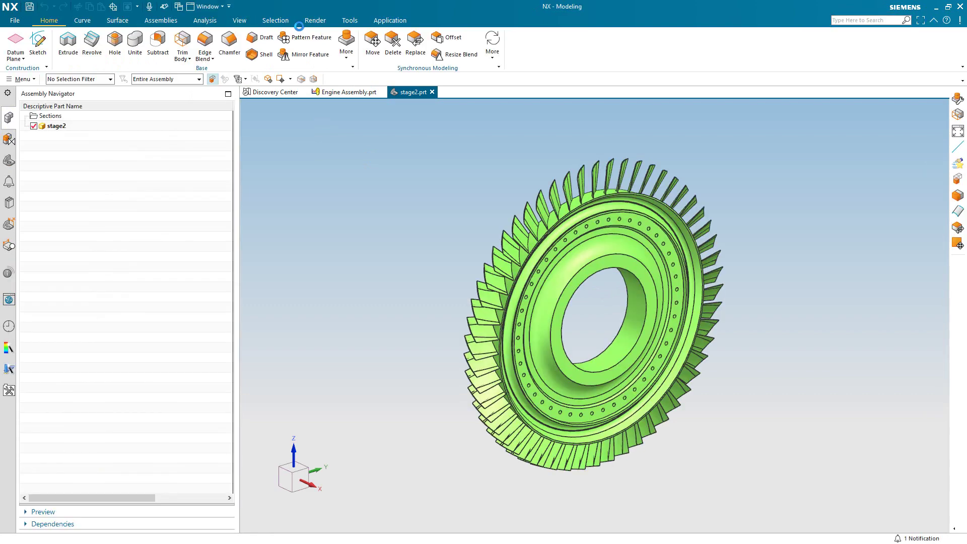
Step: Switch to the Pre/Post application and bring up the actions for stage2.prt
{"action": "left_click", "coordinate": [385, 20]}
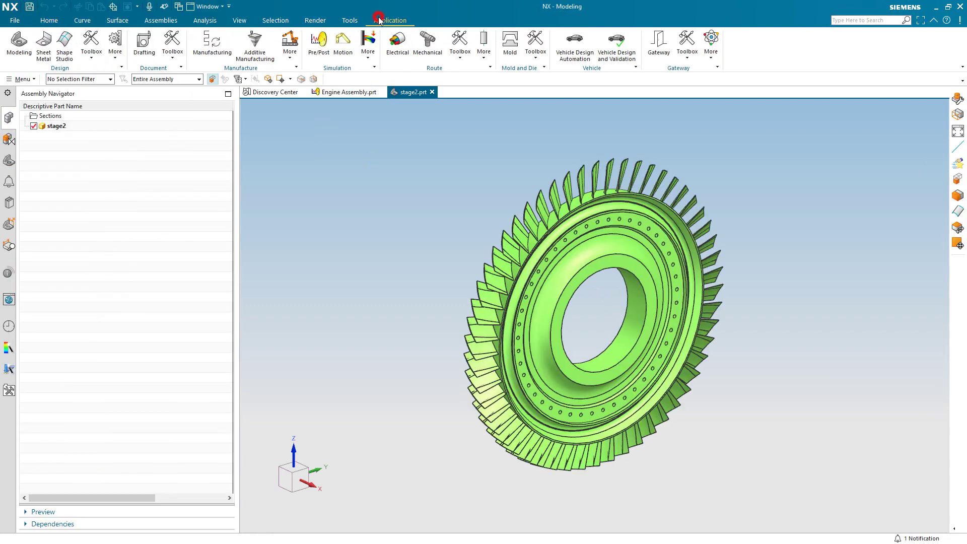
{"action": "left_click", "coordinate": [322, 49]}
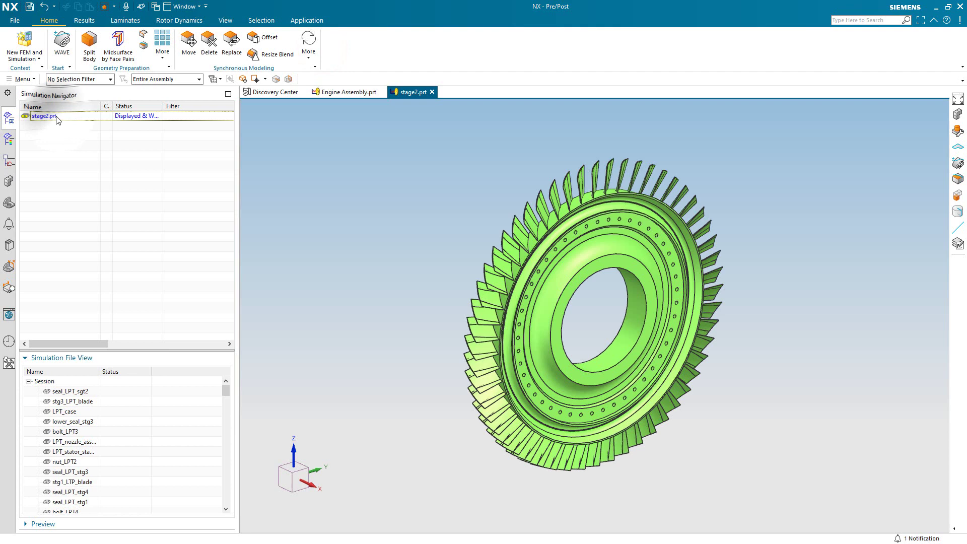
{"action": "right_click", "coordinate": [59, 118]}
Step: Create stage2_fem2.fem with Bodies to Use None, XY Plane X Axis 2D solids and cyclic CSYS
{"action": "left_click", "coordinate": [71, 123]}
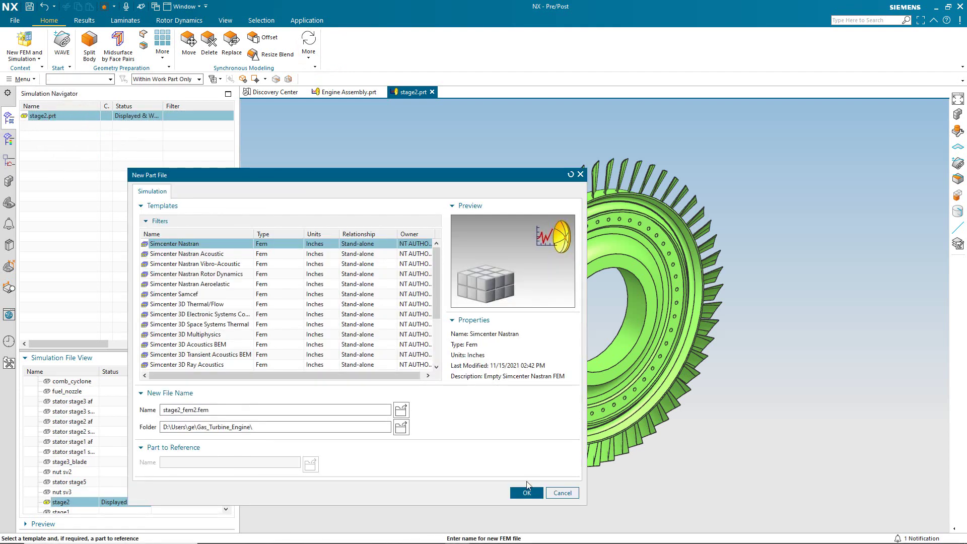
{"action": "left_click", "coordinate": [523, 493]}
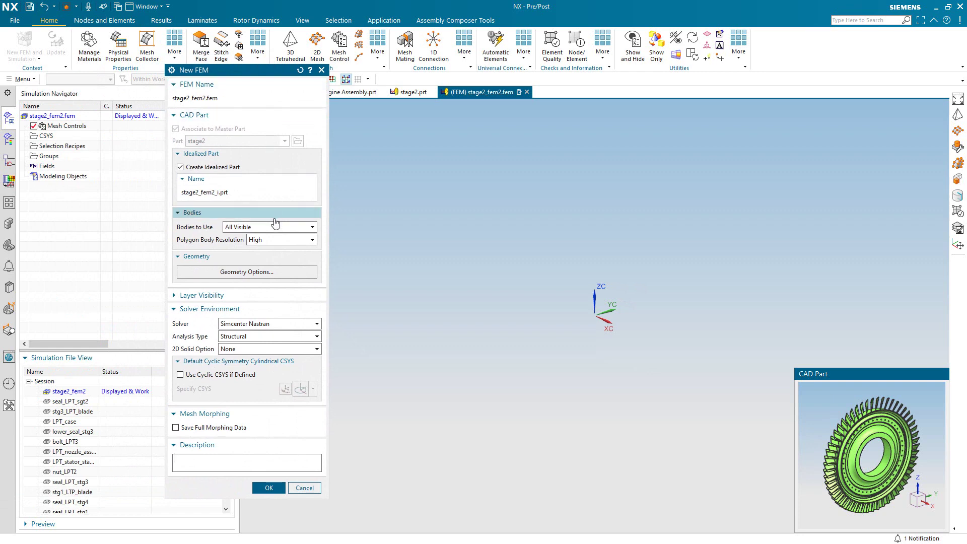
{"action": "left_click", "coordinate": [274, 226]}
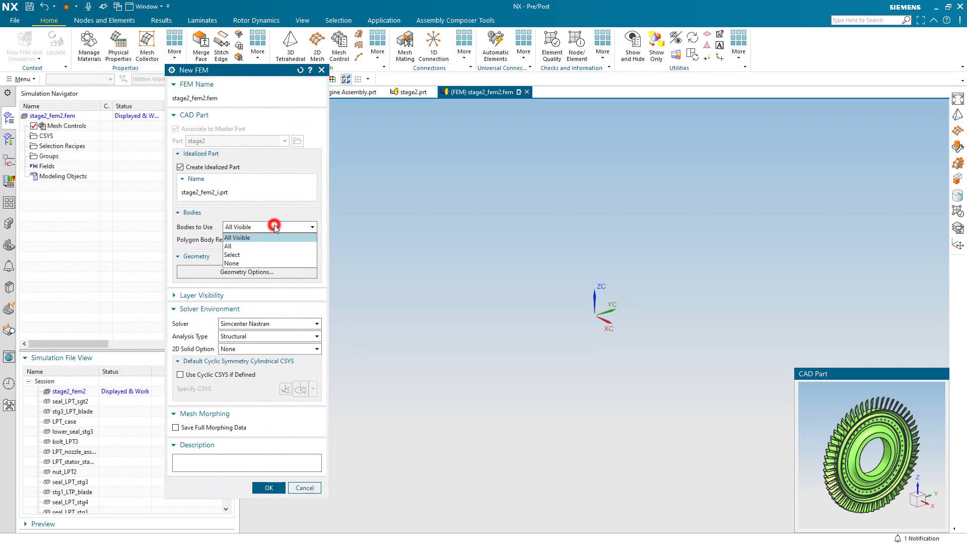
{"action": "left_click", "coordinate": [271, 260]}
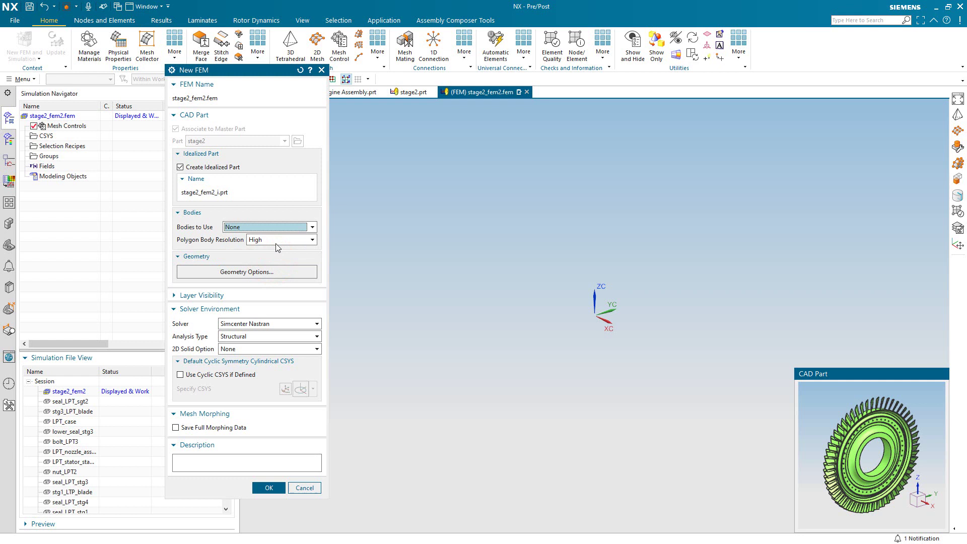
{"action": "left_click", "coordinate": [276, 244]}
{"action": "left_click", "coordinate": [275, 243]}
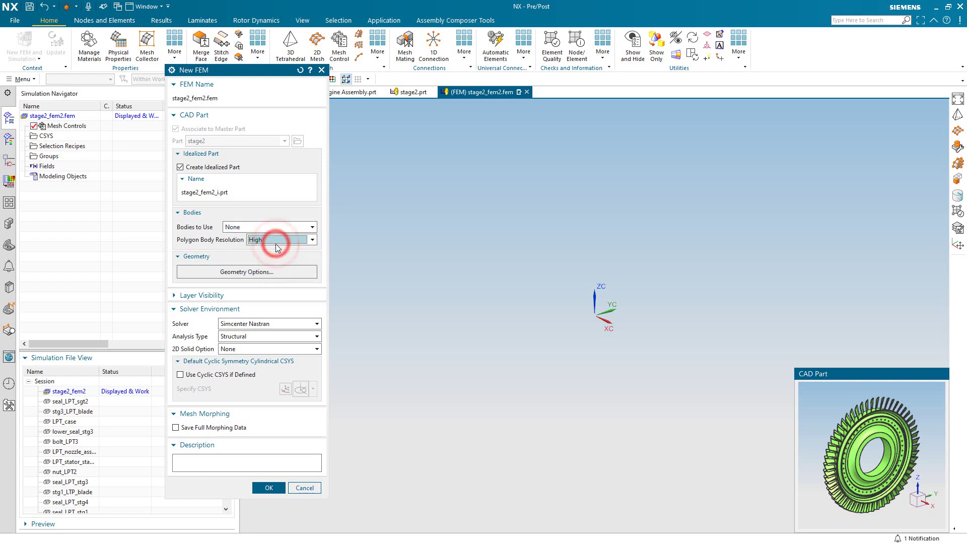
{"action": "left_click", "coordinate": [277, 350]}
{"action": "left_click", "coordinate": [276, 376]}
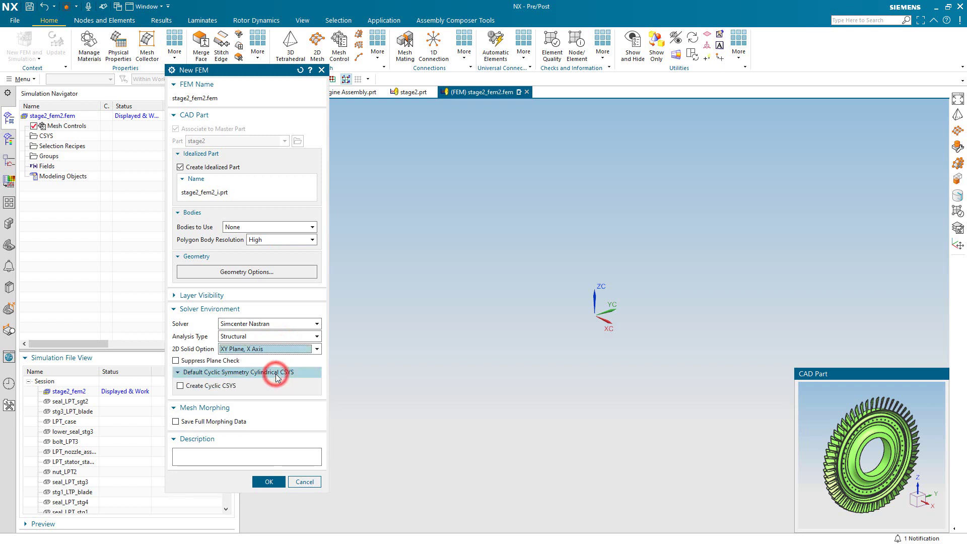
{"action": "left_click", "coordinate": [209, 386]}
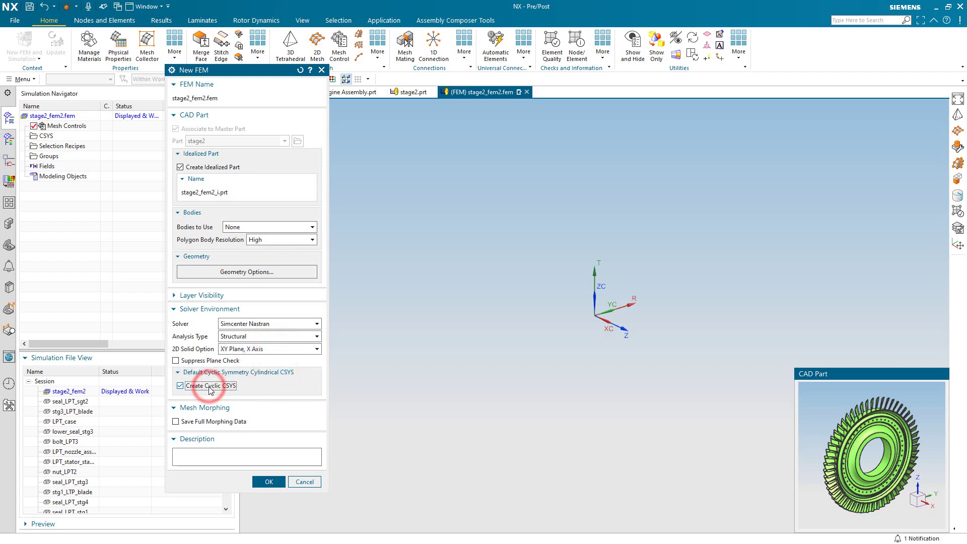
{"action": "left_click", "coordinate": [268, 482]}
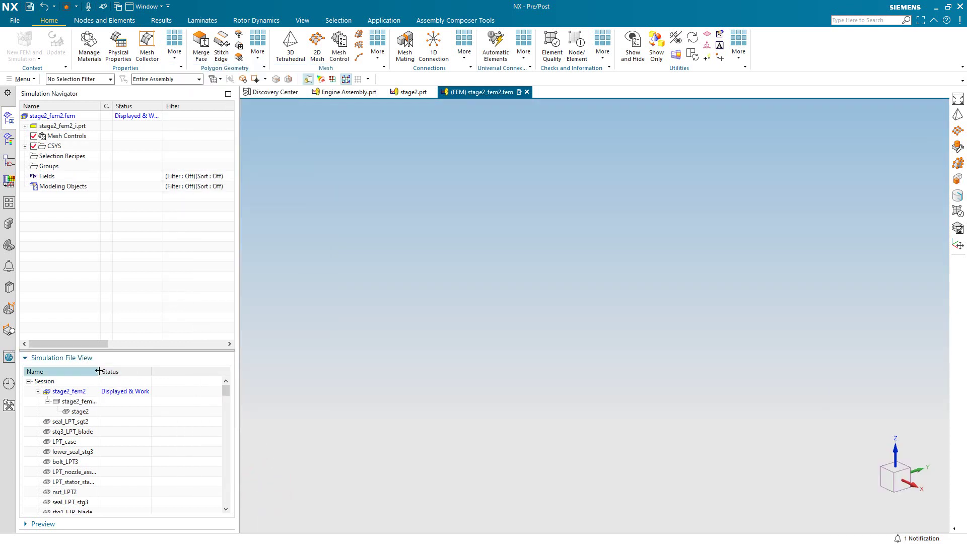
Step: Make the idealized part stage2_fem2_i the displayed part, dismissing its warning
{"action": "left_click_drag", "start_coordinate": [100, 370], "coordinate": [136, 371]}
{"action": "double_click", "coordinate": [81, 401]}
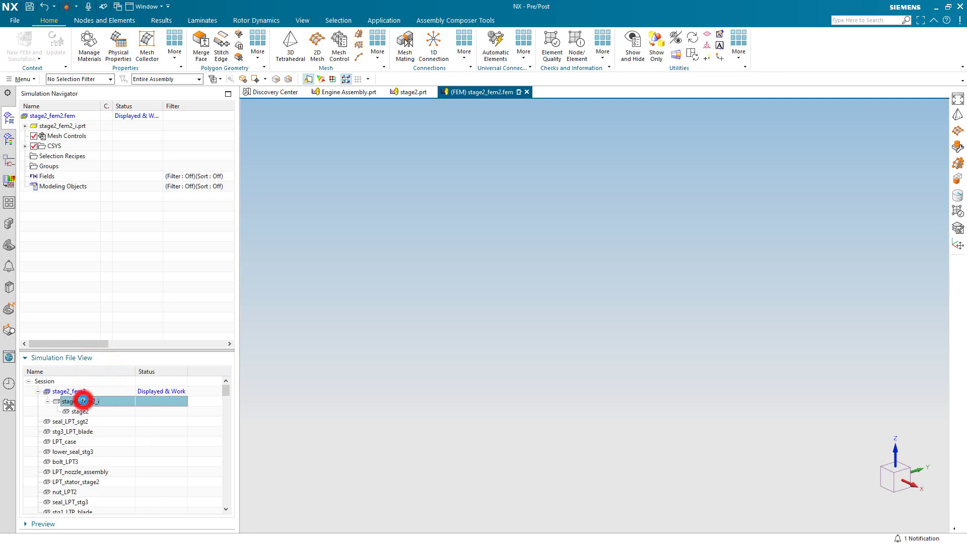
{"action": "left_click", "coordinate": [470, 293]}
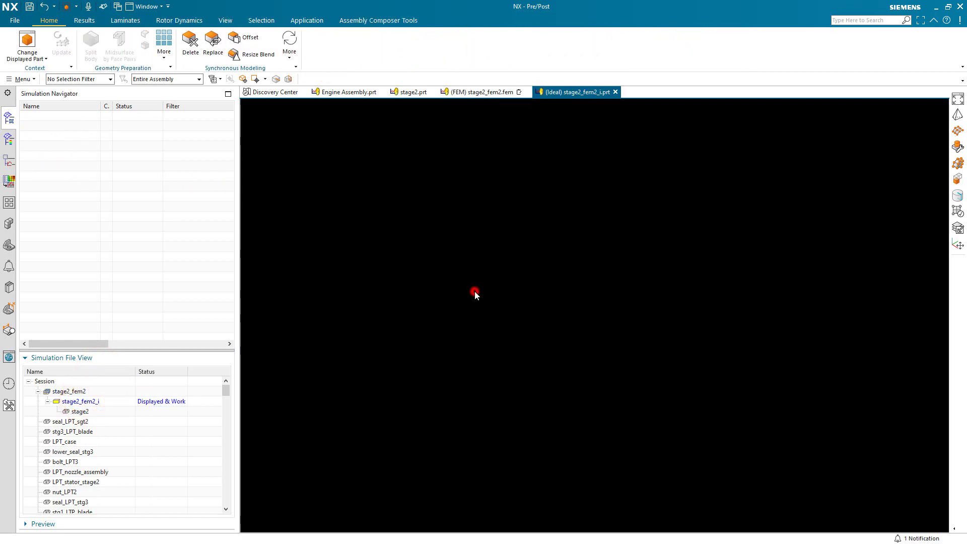
Step: Check the layer settings, then WAVE-link the stage-2 wheel body into the idealized part
{"action": "left_click", "coordinate": [23, 79]}
{"action": "left_click", "coordinate": [48, 140]}
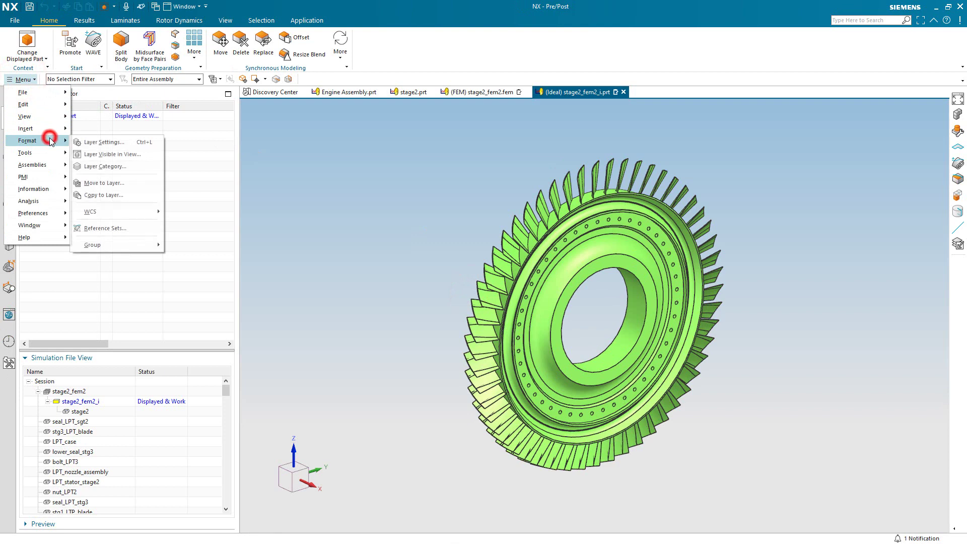
{"action": "left_click", "coordinate": [96, 142]}
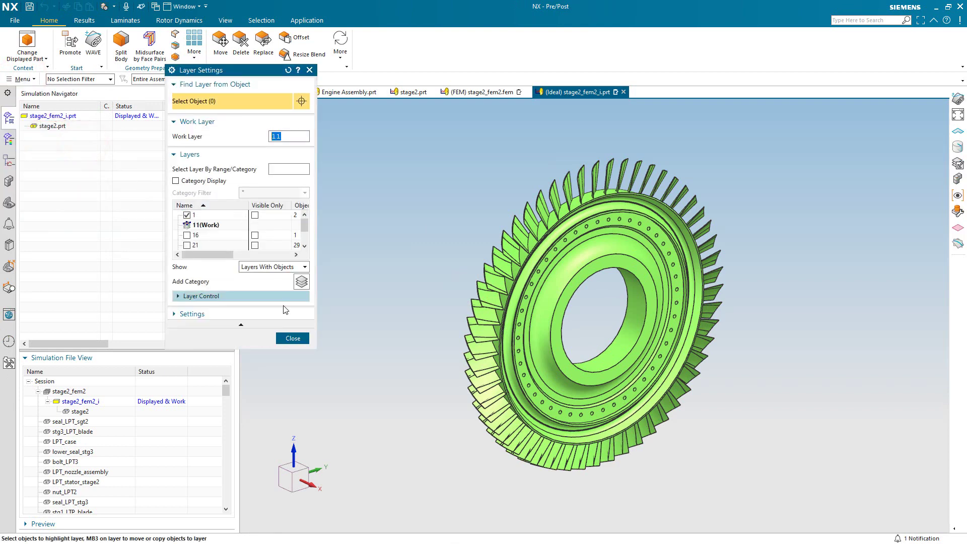
{"action": "left_click", "coordinate": [293, 338]}
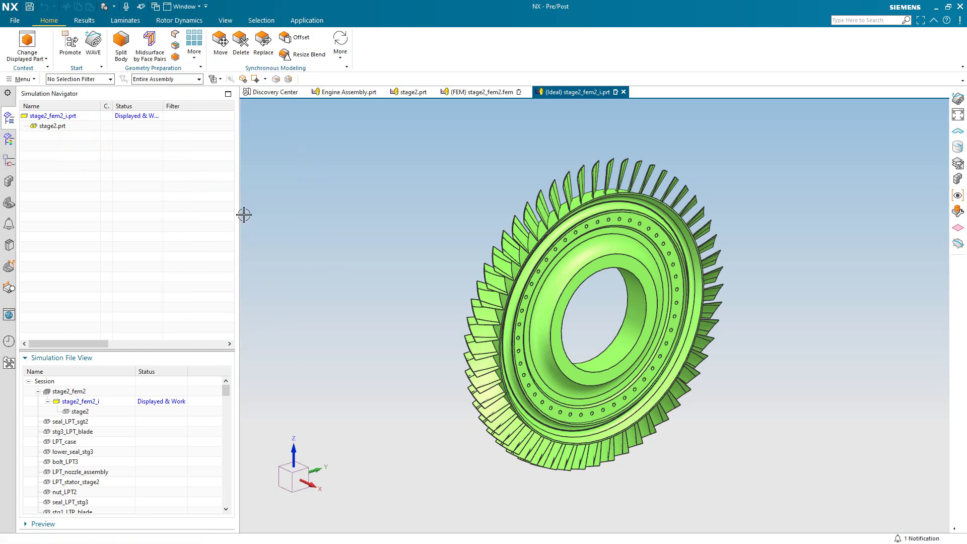
{"action": "left_click", "coordinate": [94, 41]}
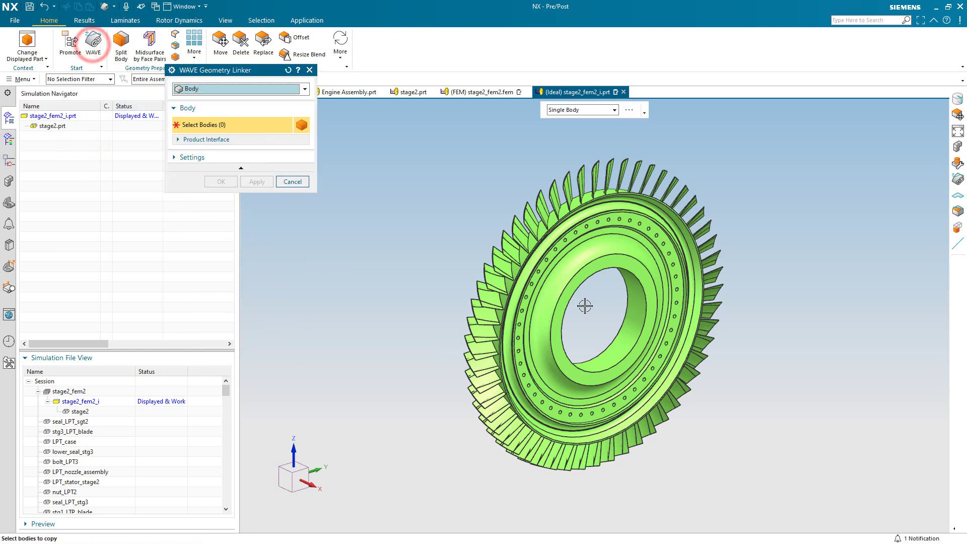
{"action": "left_click", "coordinate": [594, 252]}
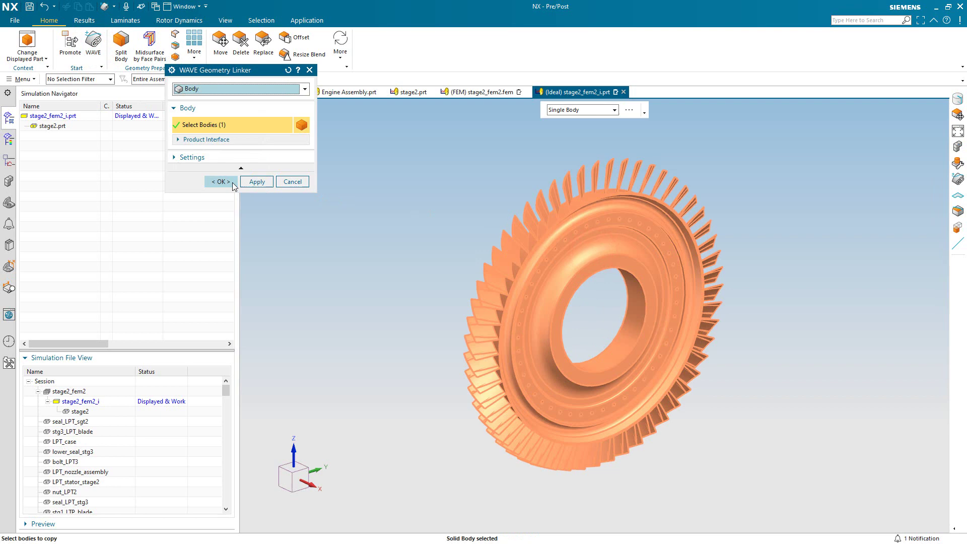
{"action": "left_click", "coordinate": [232, 183]}
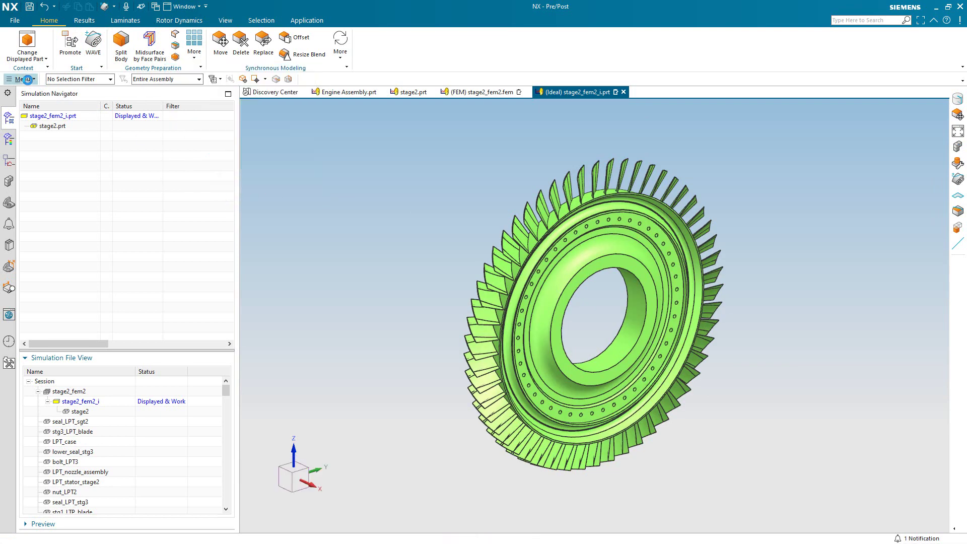
Step: Set 12 as the work layer in Layer Settings
{"action": "left_click", "coordinate": [26, 79]}
{"action": "left_click", "coordinate": [47, 140]}
{"action": "left_click", "coordinate": [92, 143]}
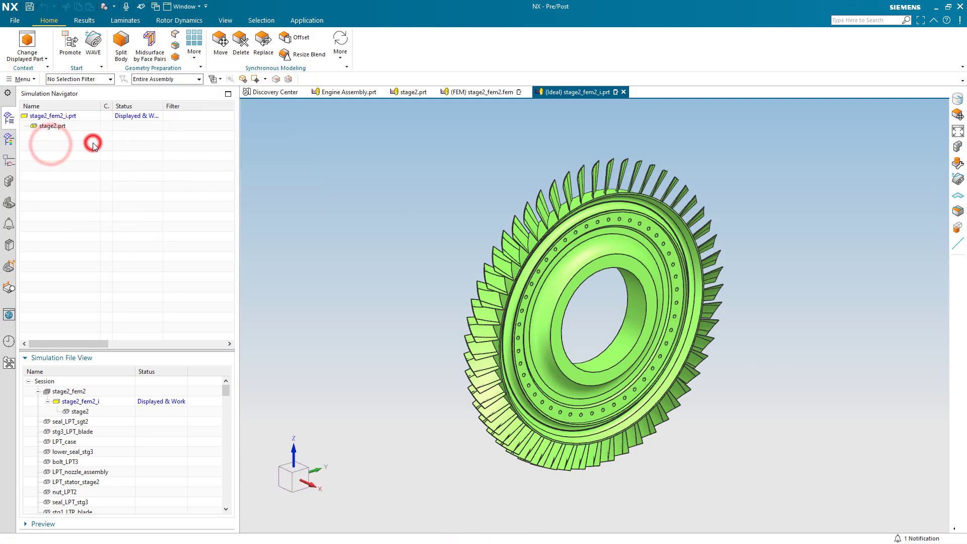
{"action": "type", "text": "12"}
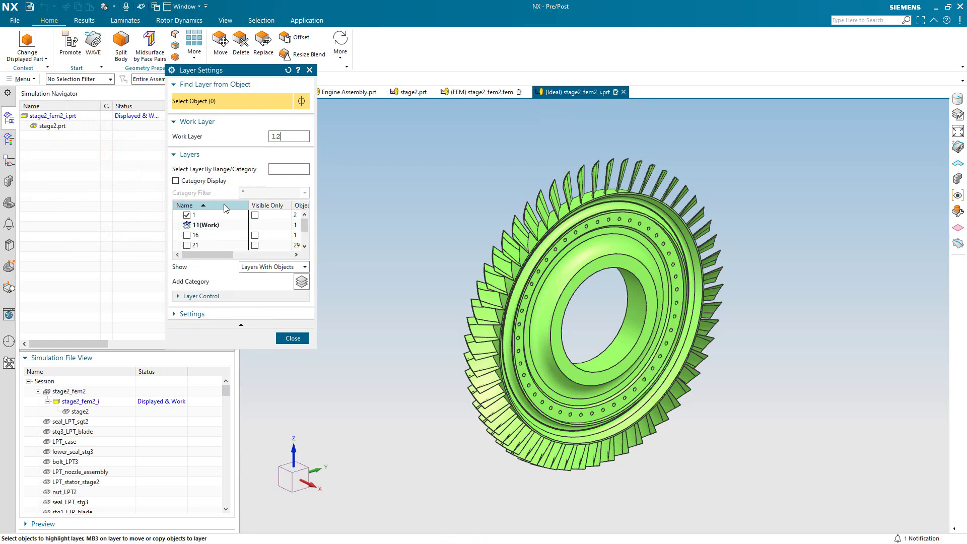
{"action": "key", "text": "Return"}
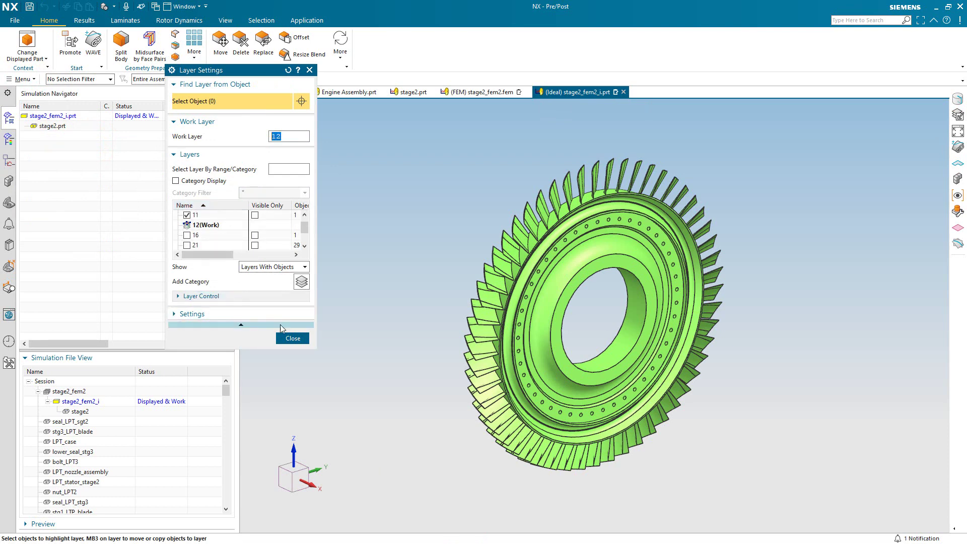
{"action": "scroll", "coordinate": [242, 237], "scroll_direction": "up", "scroll_amount": 1}
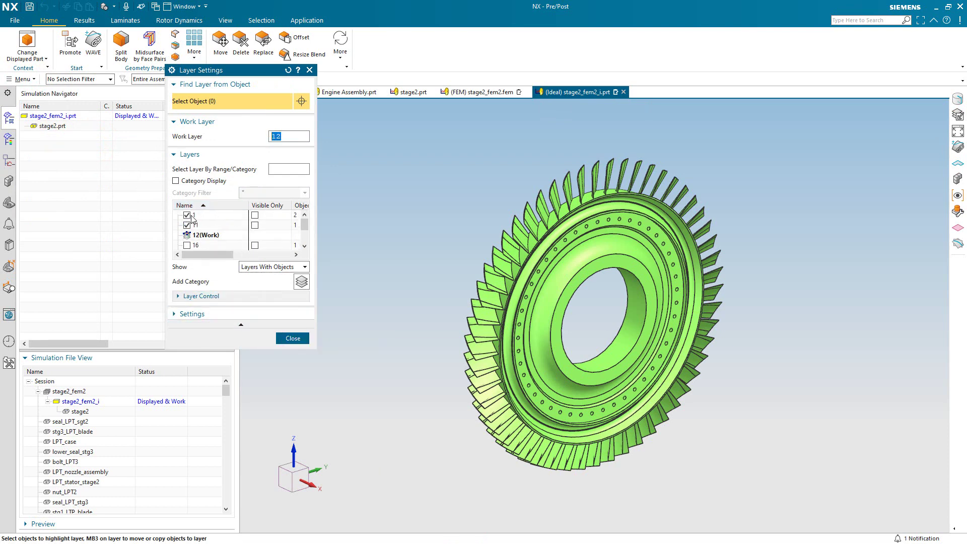
{"action": "left_click", "coordinate": [192, 217]}
{"action": "left_click", "coordinate": [289, 338]}
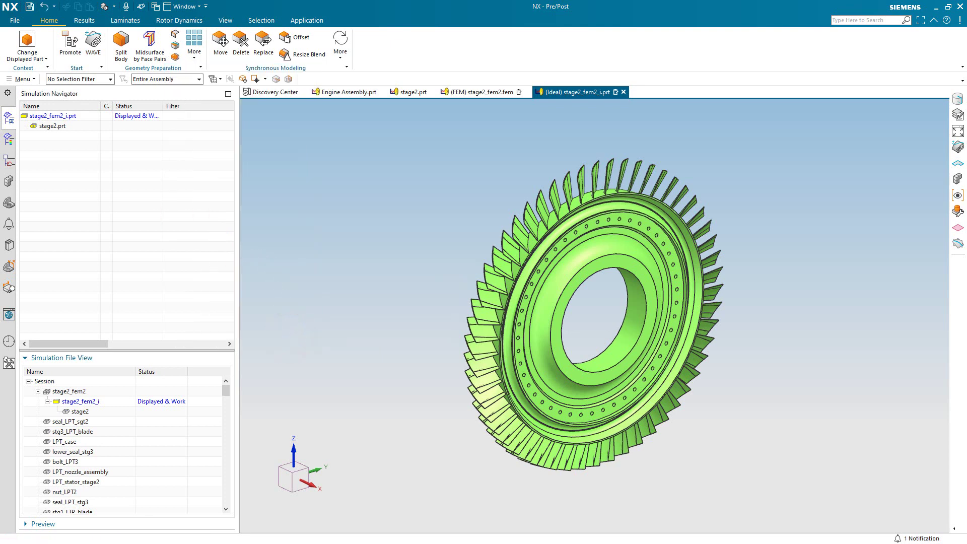
Step: Create a revolved outline curve of the stage-2 wheel body, flipped to the other side
{"action": "left_click", "coordinate": [11, 79]}
{"action": "mouse_move", "coordinate": [50, 128]}
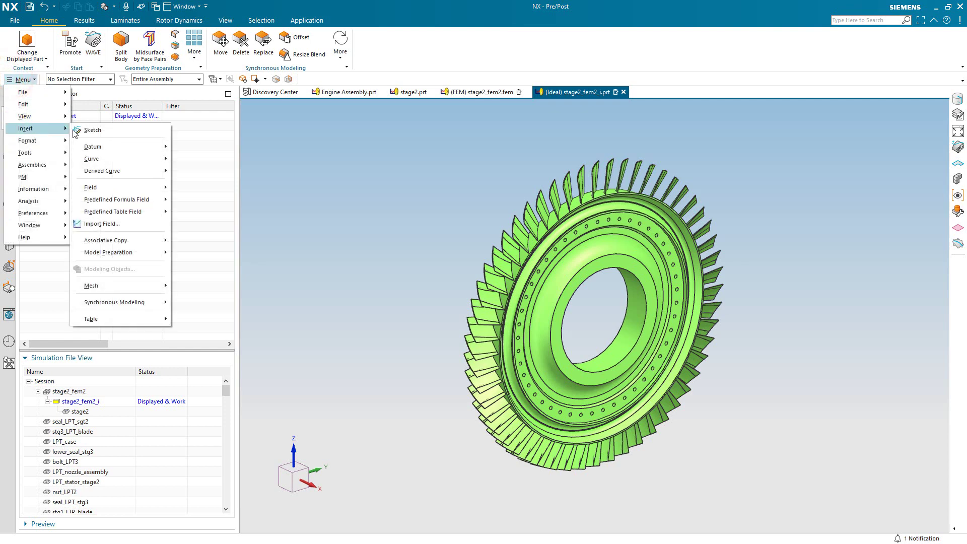
{"action": "left_click", "coordinate": [133, 172]}
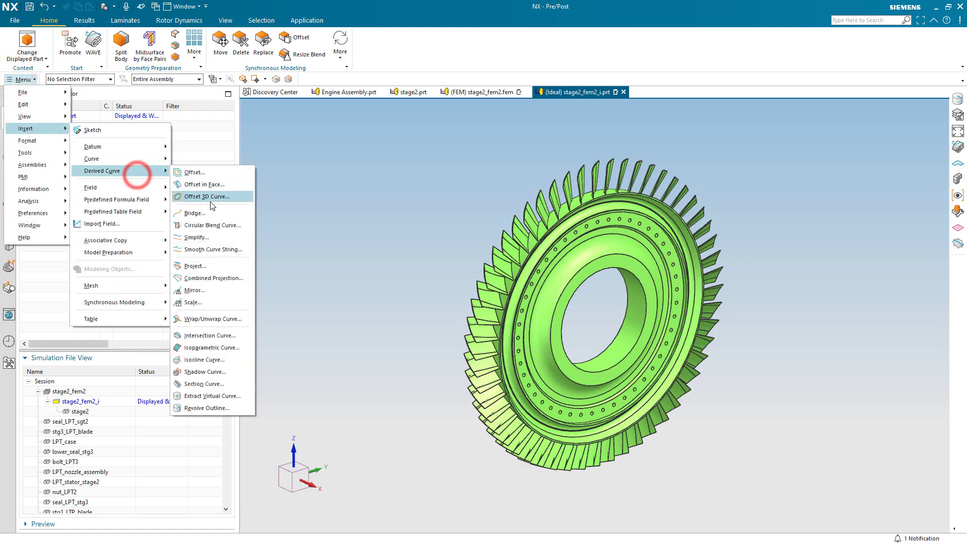
{"action": "left_click", "coordinate": [216, 408]}
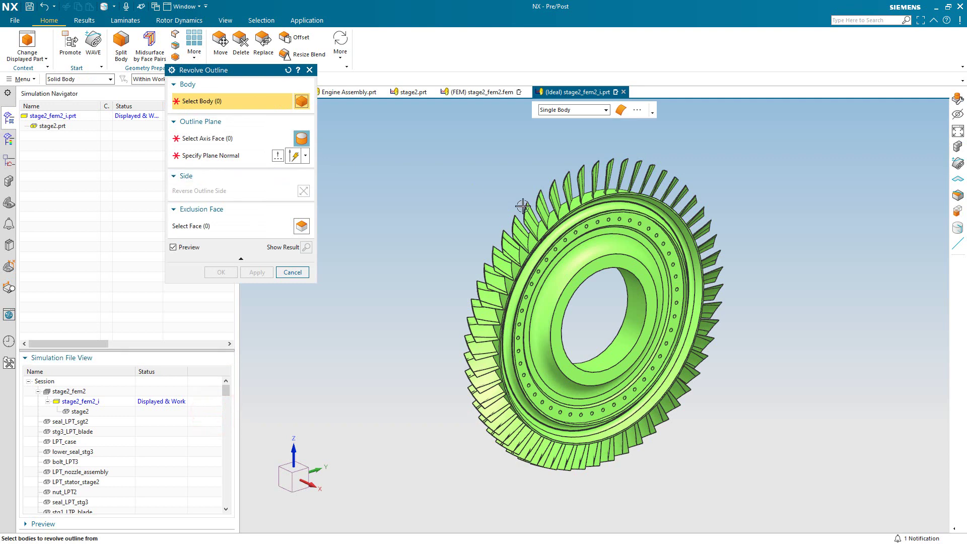
{"action": "left_click", "coordinate": [597, 243]}
{"action": "left_click", "coordinate": [597, 243]}
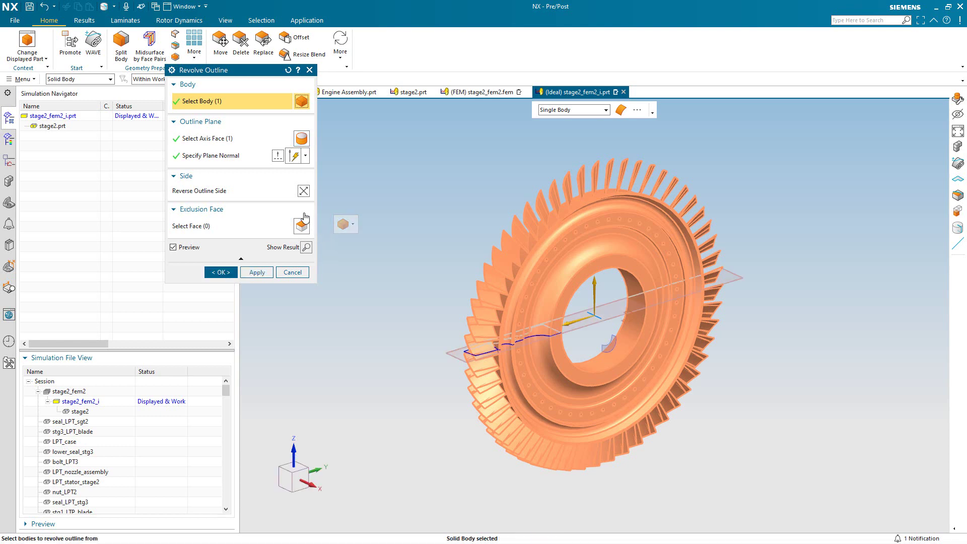
{"action": "left_click", "coordinate": [303, 190]}
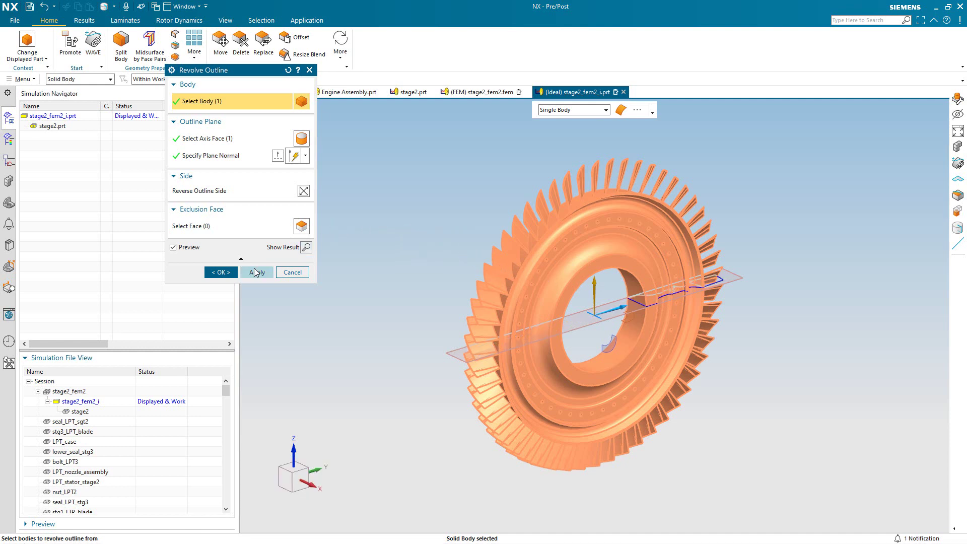
{"action": "left_click", "coordinate": [230, 272]}
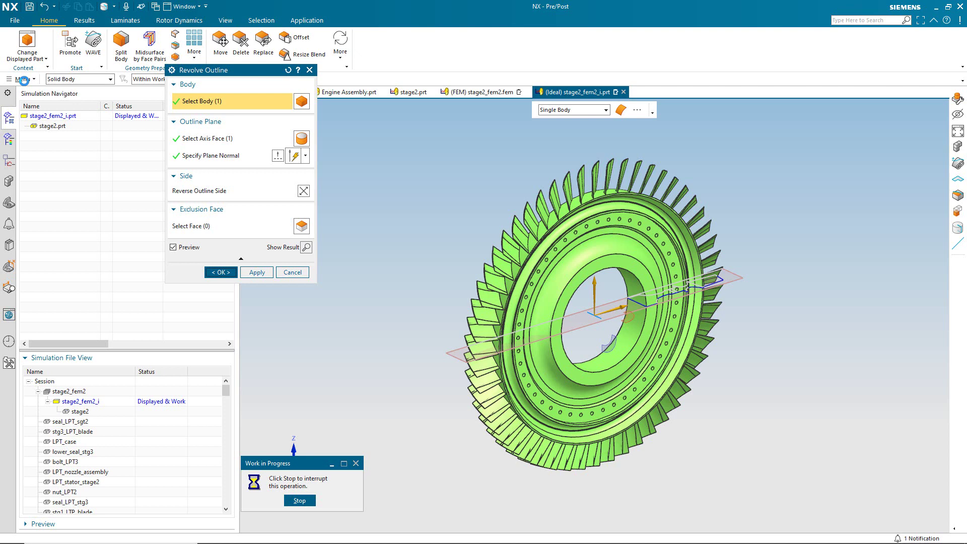
Step: Hide layer 11 holding the solid disk and orient the view to Front
{"action": "left_click", "coordinate": [24, 80]}
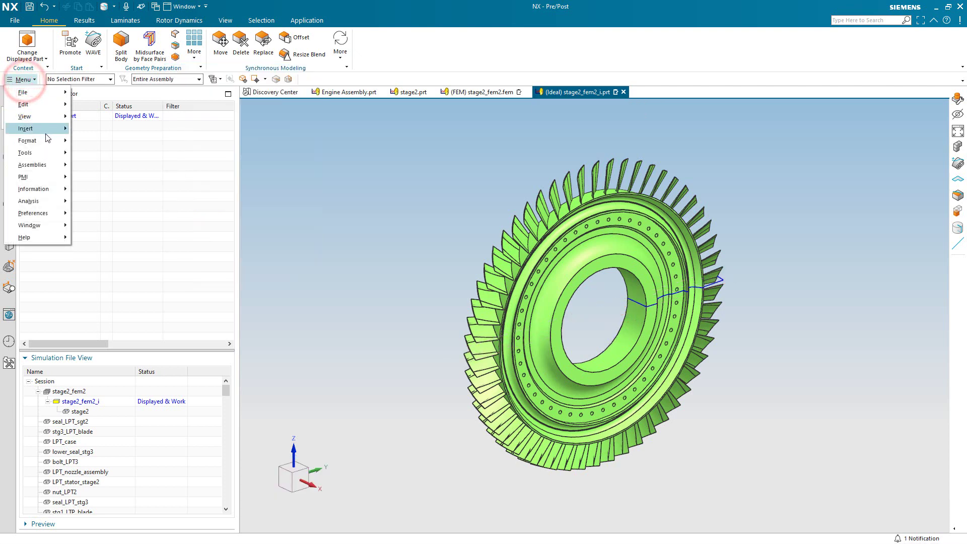
{"action": "left_click", "coordinate": [48, 140]}
{"action": "left_click", "coordinate": [85, 142]}
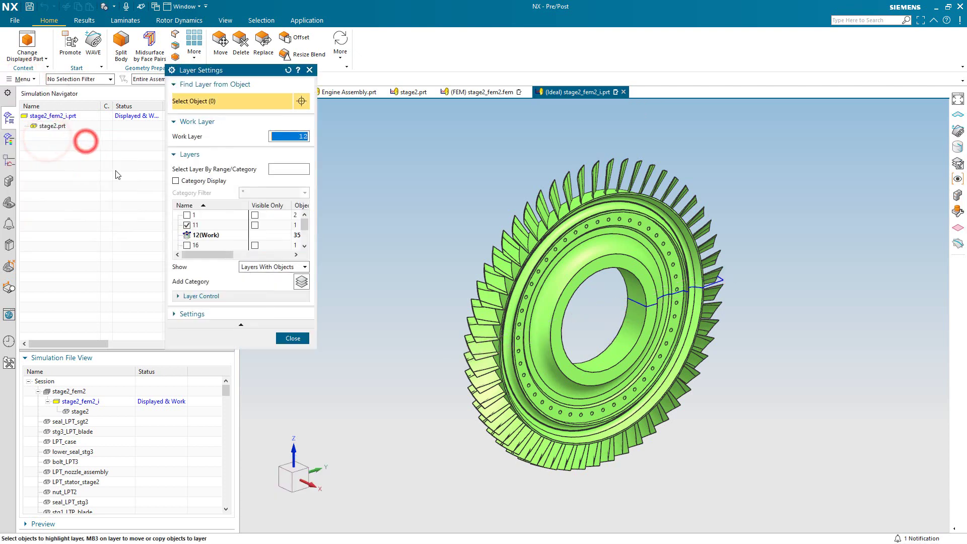
{"action": "left_click", "coordinate": [188, 225]}
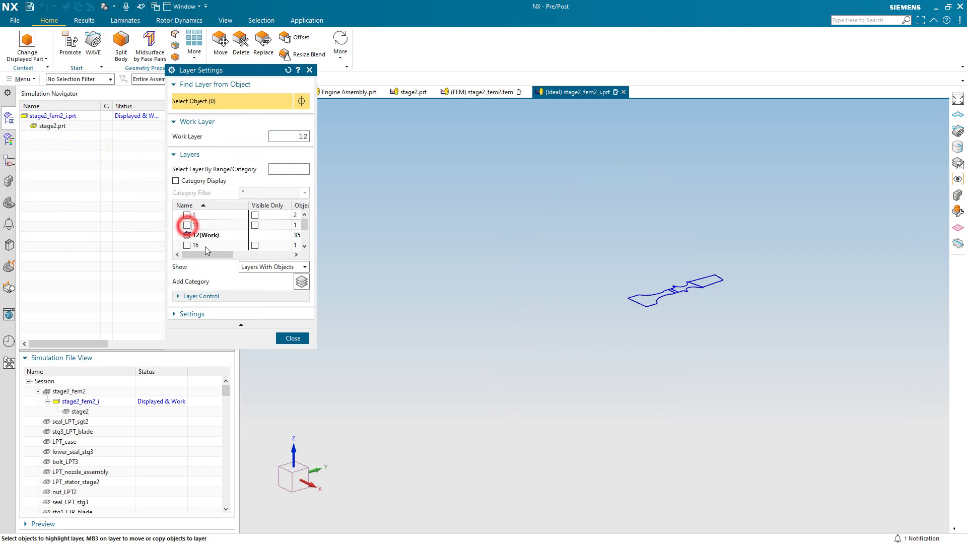
{"action": "left_click", "coordinate": [286, 337]}
{"action": "middle_click_drag", "start_coordinate": [346, 279], "coordinate": [387, 348]}
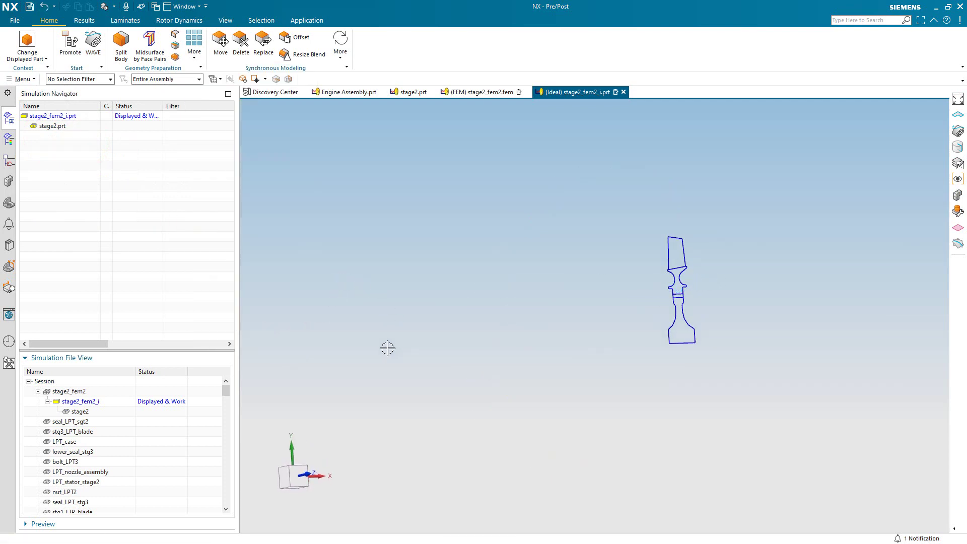
{"action": "right_click_drag", "start_coordinate": [387, 348], "coordinate": [372, 367]}
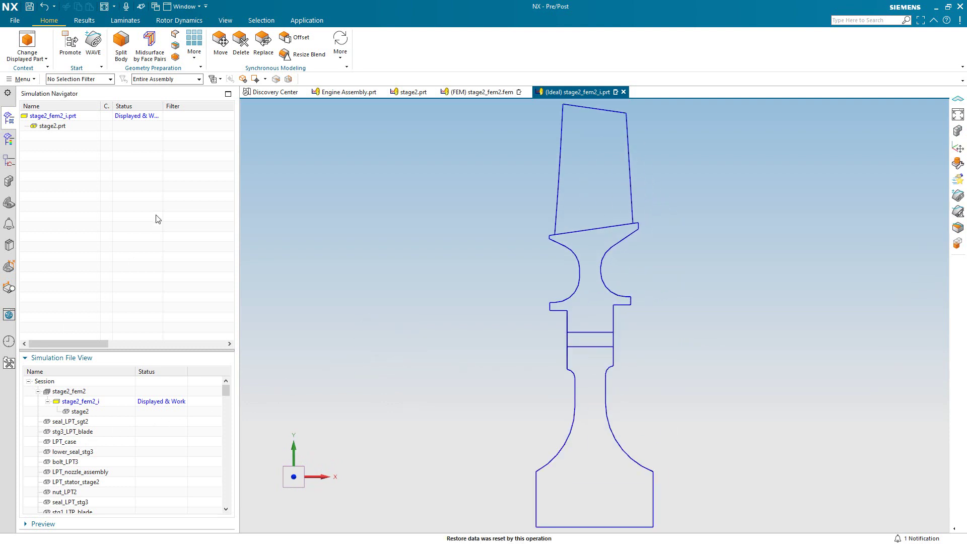
Step: Fill the closed blade, platform and shank outline curves with a bounded plane surface
{"action": "left_click", "coordinate": [194, 43]}
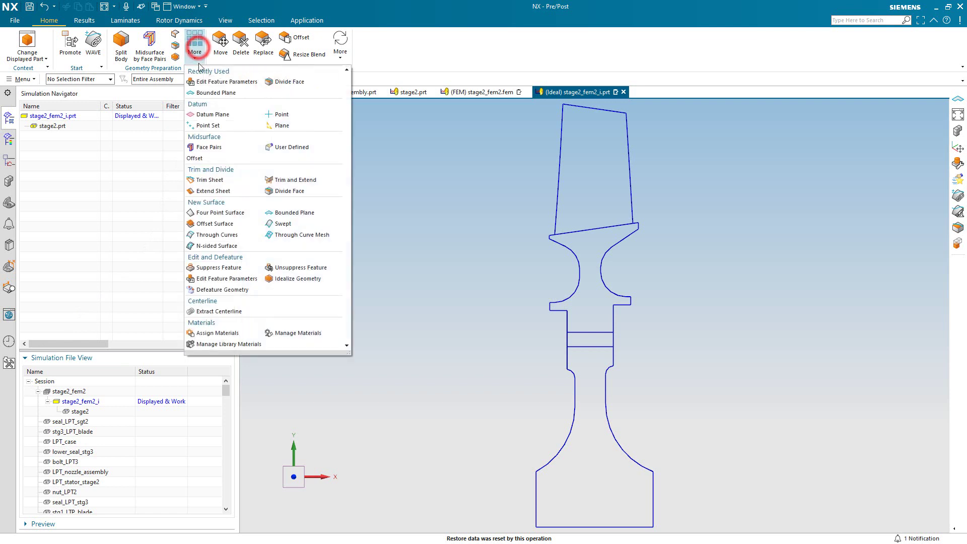
{"action": "left_click", "coordinate": [291, 212]}
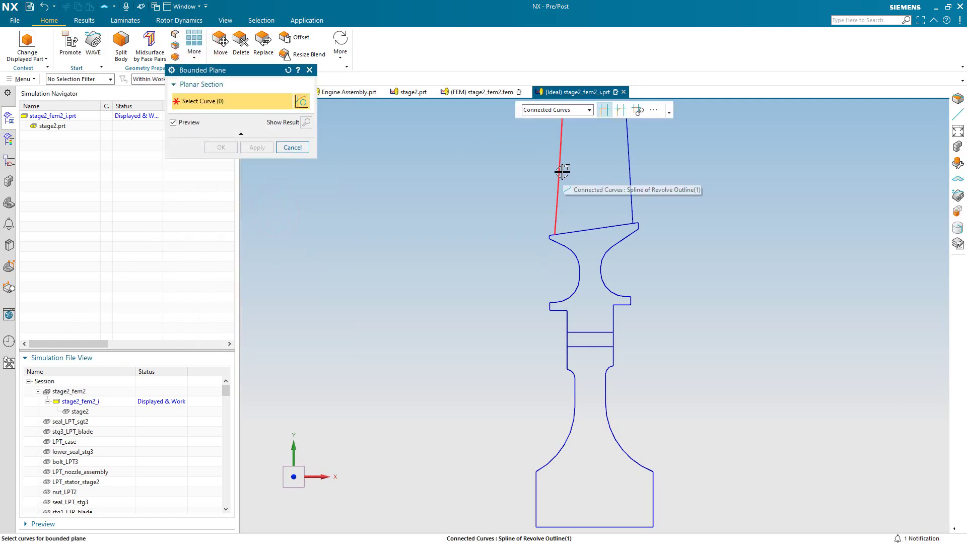
{"action": "left_click", "coordinate": [567, 111]}
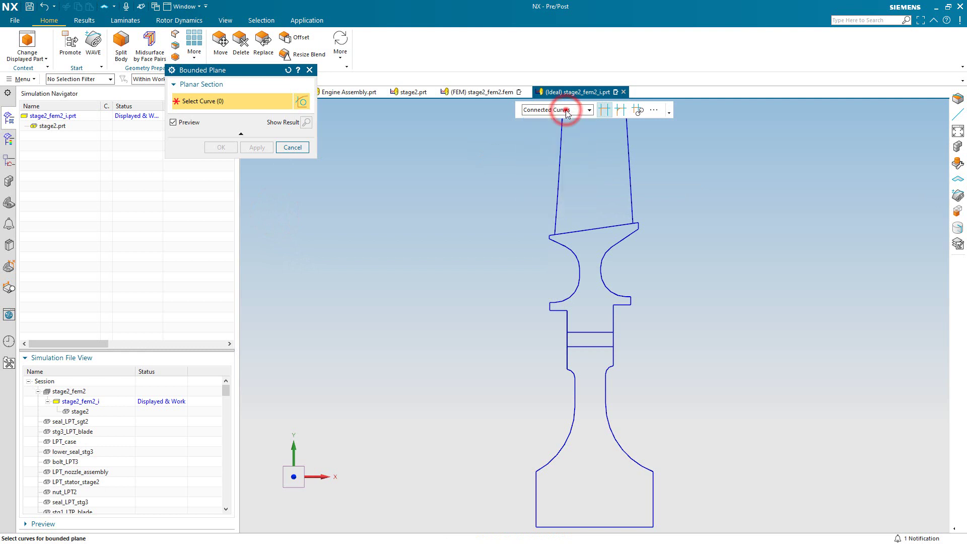
{"action": "left_click", "coordinate": [560, 172]}
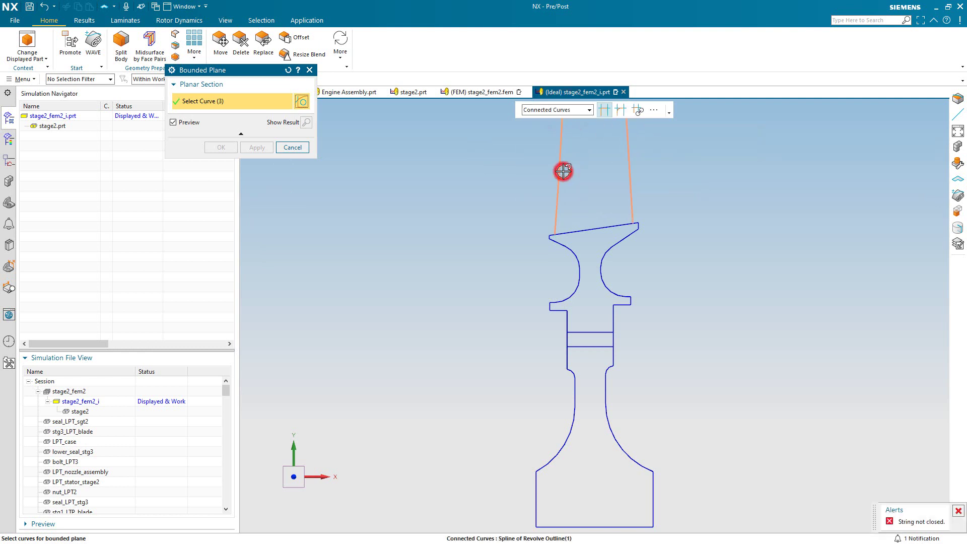
{"action": "left_click", "coordinate": [559, 240]}
{"action": "left_click", "coordinate": [600, 272]}
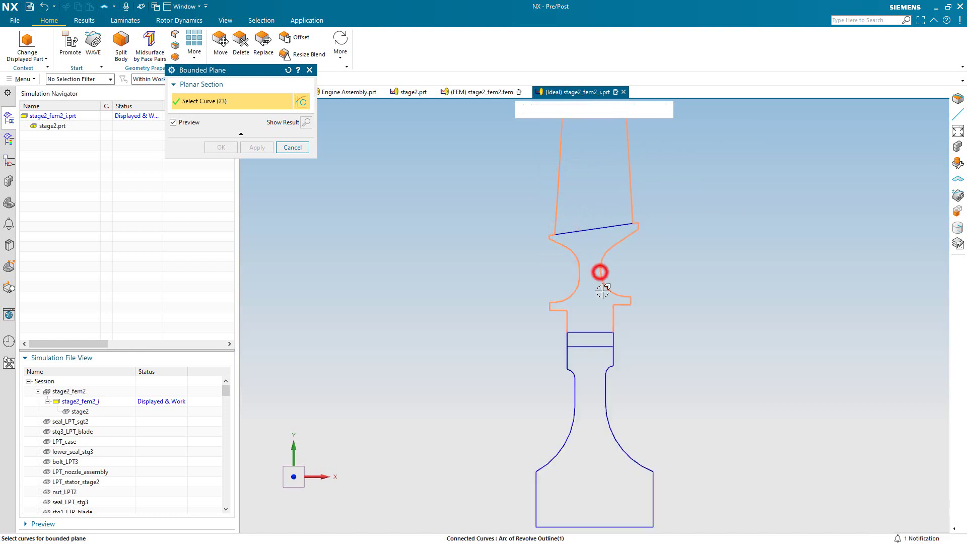
{"action": "left_click", "coordinate": [613, 342]}
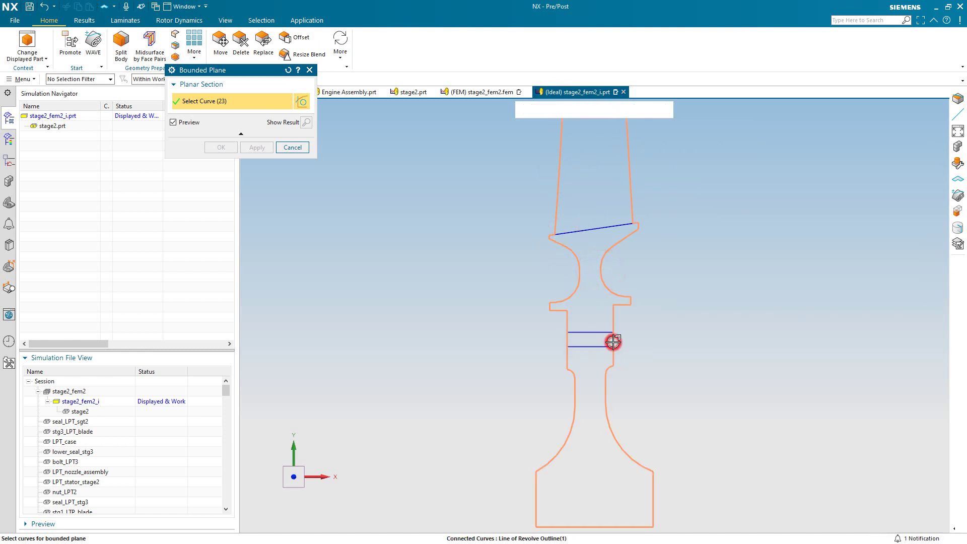
{"action": "left_click", "coordinate": [567, 341]}
{"action": "left_click", "coordinate": [570, 357]}
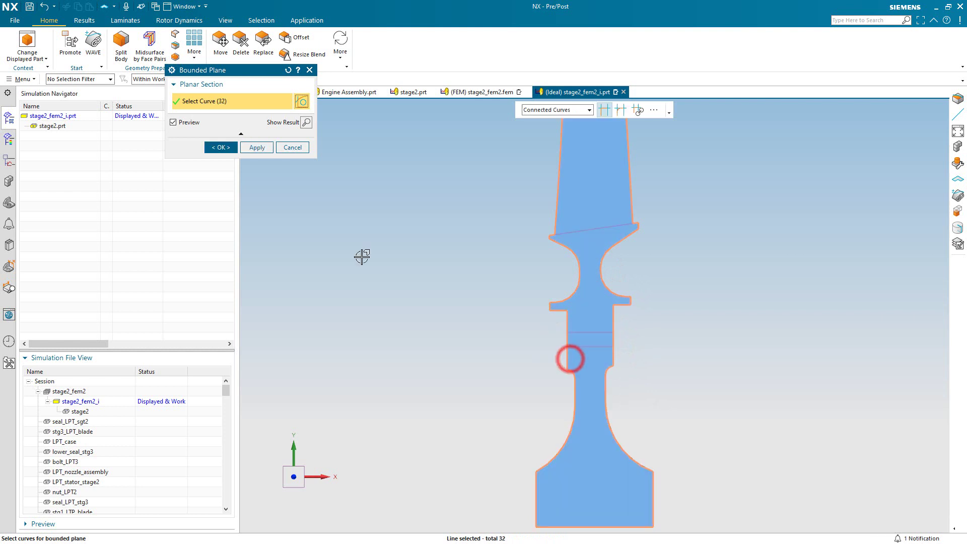
{"action": "left_click", "coordinate": [230, 149]}
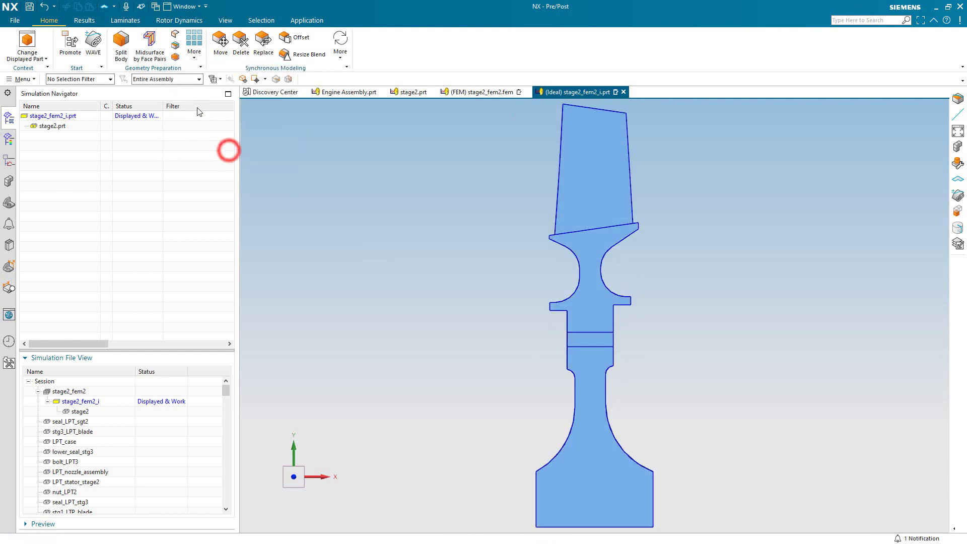
{"action": "left_click", "coordinate": [194, 57]}
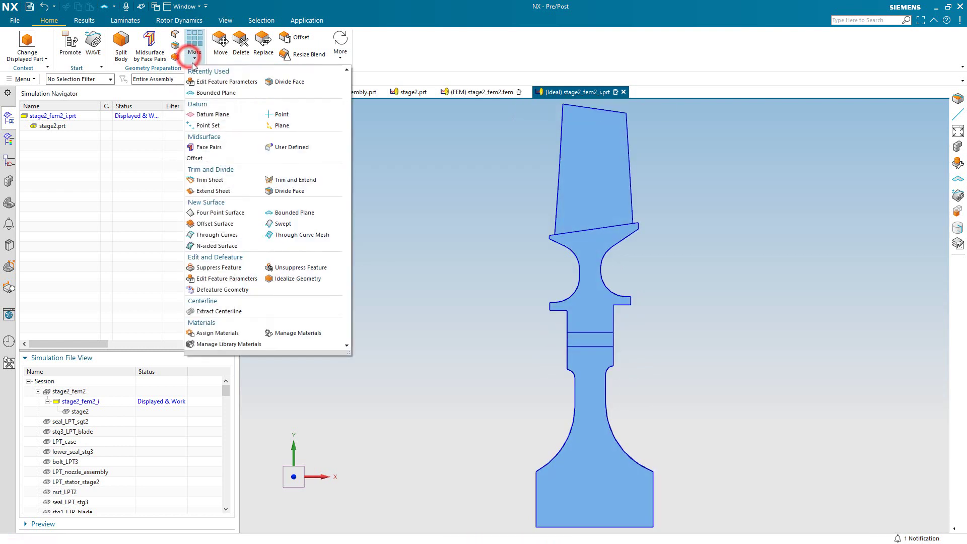
Step: Divide the bounded cross-section face using its interior lines as dividing curves
{"action": "left_click", "coordinate": [277, 192]}
{"action": "left_click", "coordinate": [568, 178]}
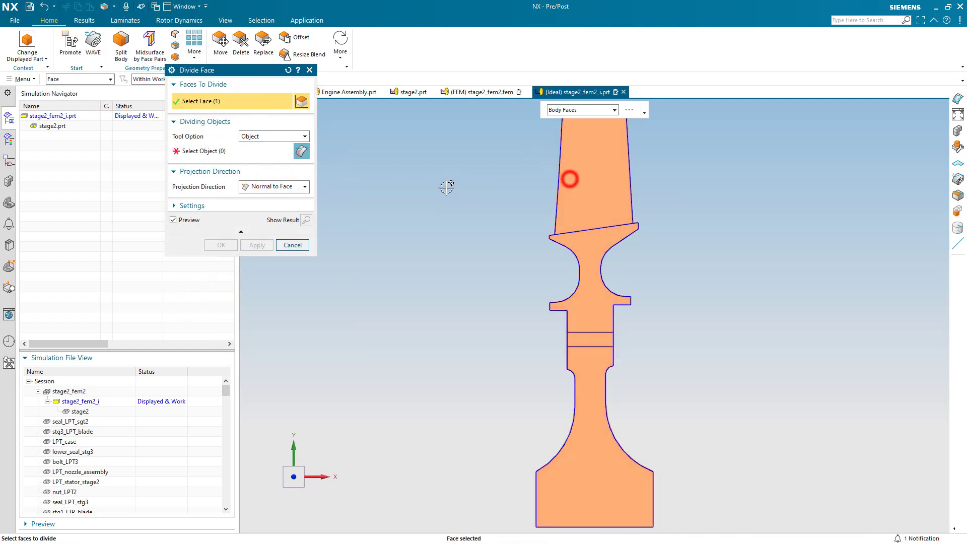
{"action": "left_click", "coordinate": [224, 147]}
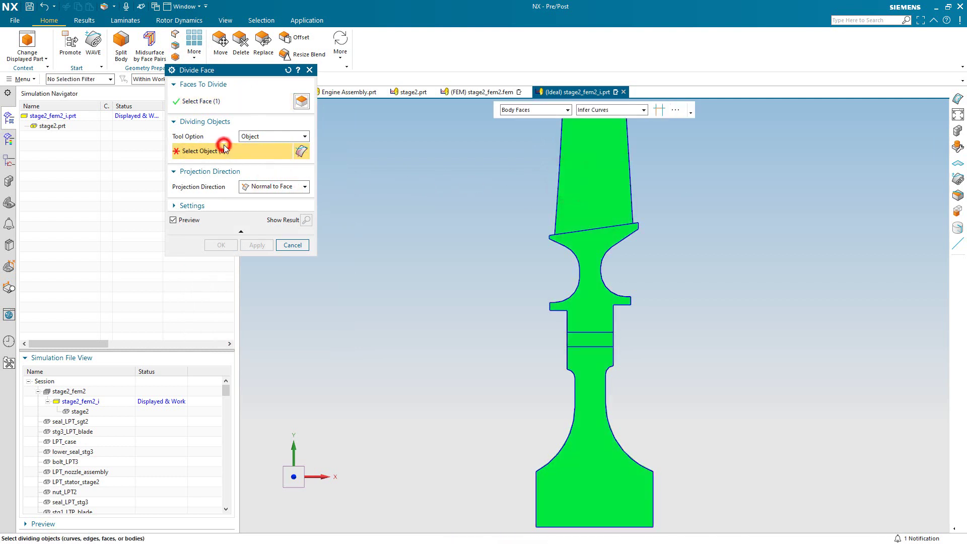
{"action": "left_click", "coordinate": [600, 228]}
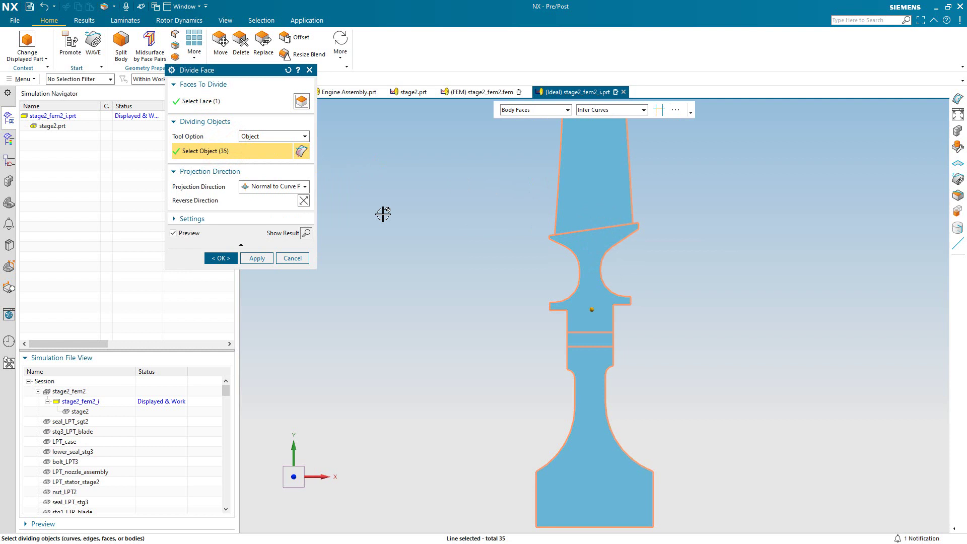
{"action": "left_click", "coordinate": [216, 257]}
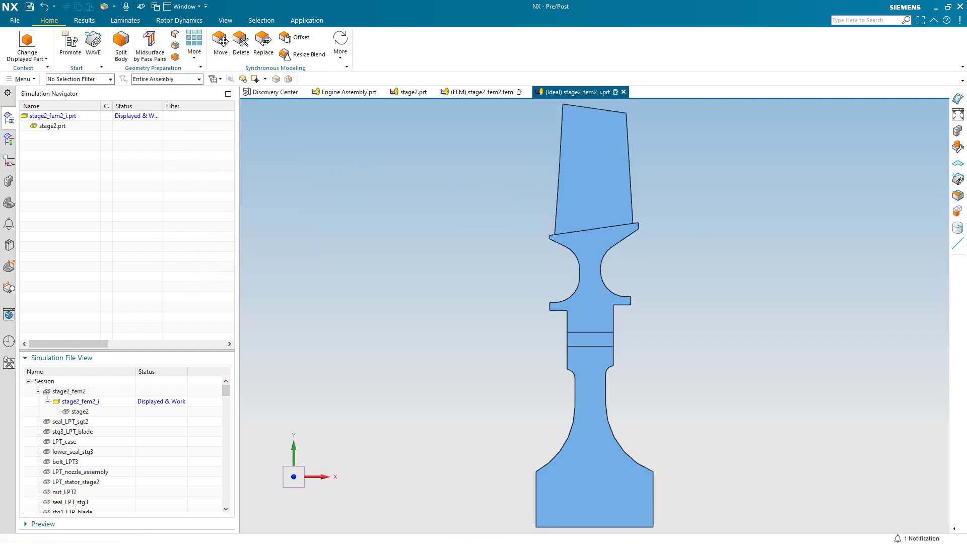
Step: Display stage2_fem2 and edit the FEM to use the cross-section sheet body
{"action": "double_click", "coordinate": [78, 395]}
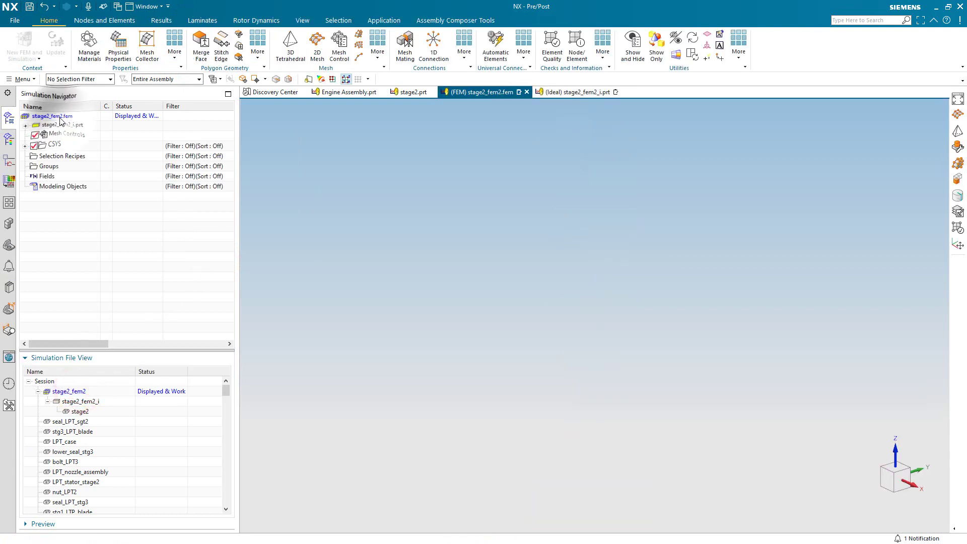
{"action": "right_click", "coordinate": [60, 119]}
{"action": "left_click", "coordinate": [78, 150]}
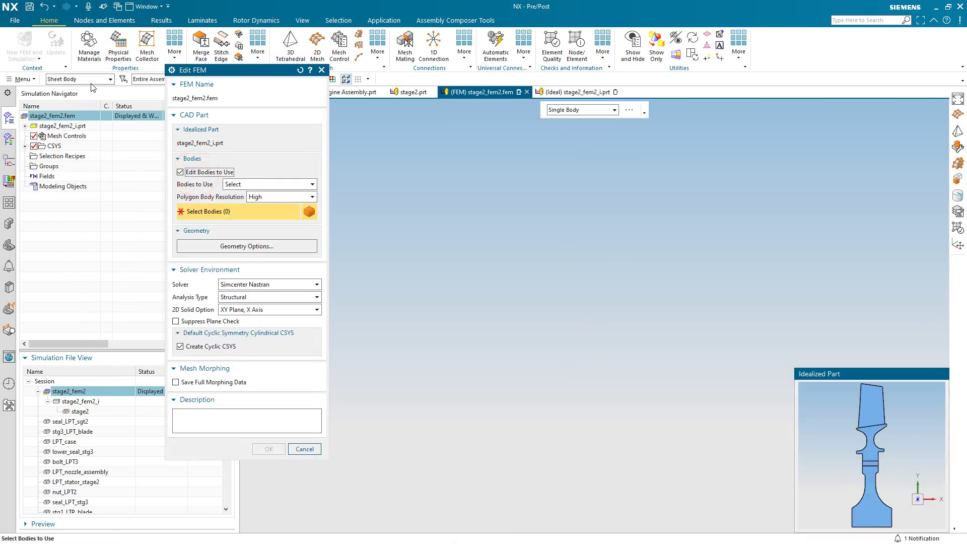
{"action": "left_click", "coordinate": [859, 504]}
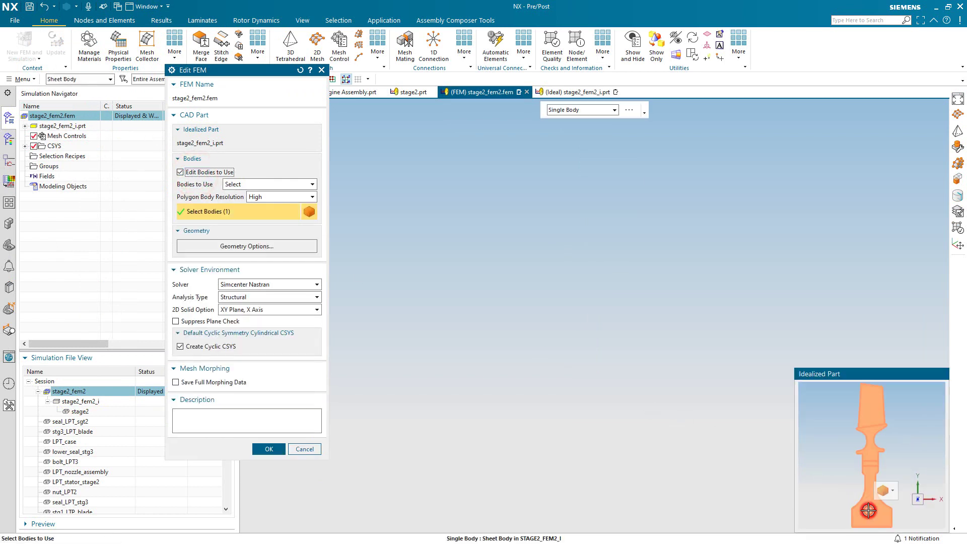
{"action": "middle_click", "coordinate": [537, 380]}
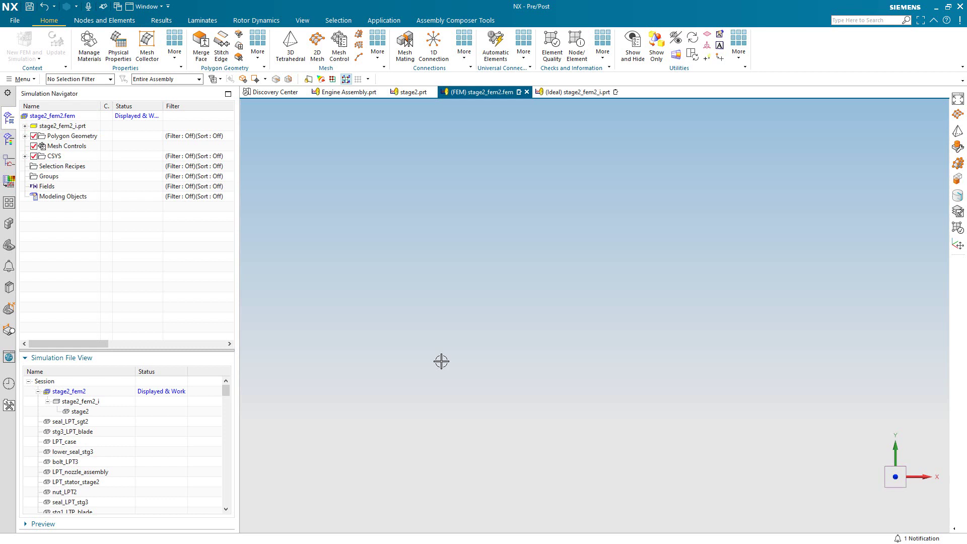
Step: Make layer 12 the work layer and hide layer 1
{"action": "left_click", "coordinate": [25, 80]}
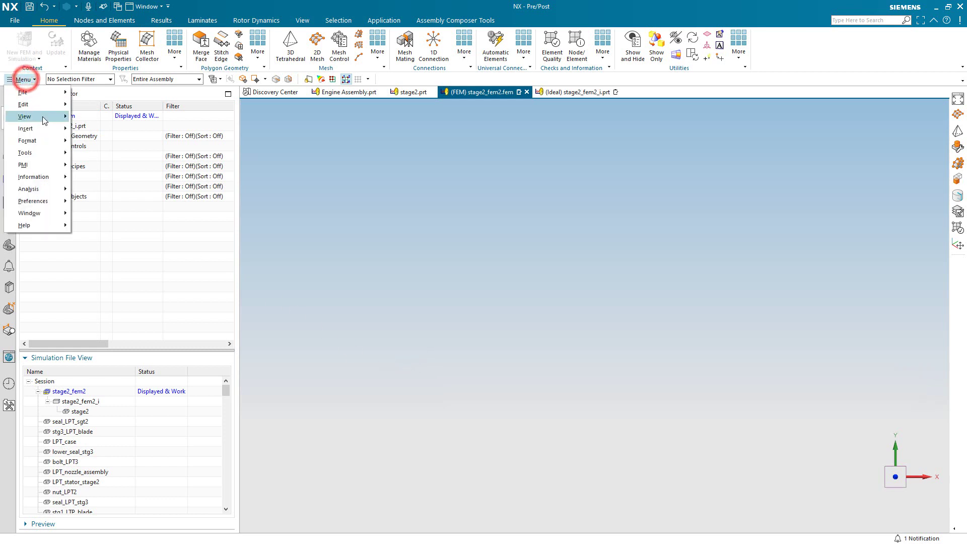
{"action": "mouse_move", "coordinate": [46, 135]}
{"action": "left_click", "coordinate": [79, 145]}
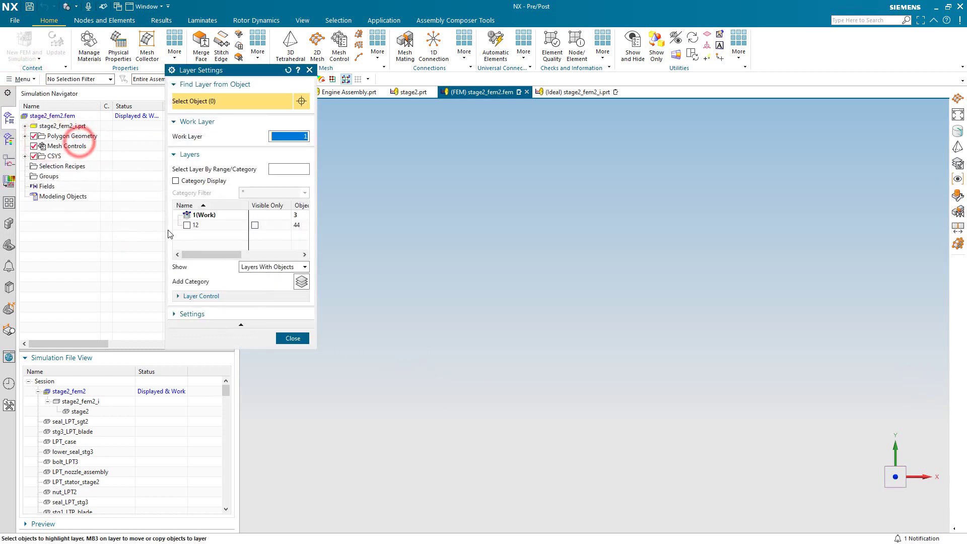
{"action": "right_click", "coordinate": [200, 226]}
{"action": "left_click", "coordinate": [216, 233]}
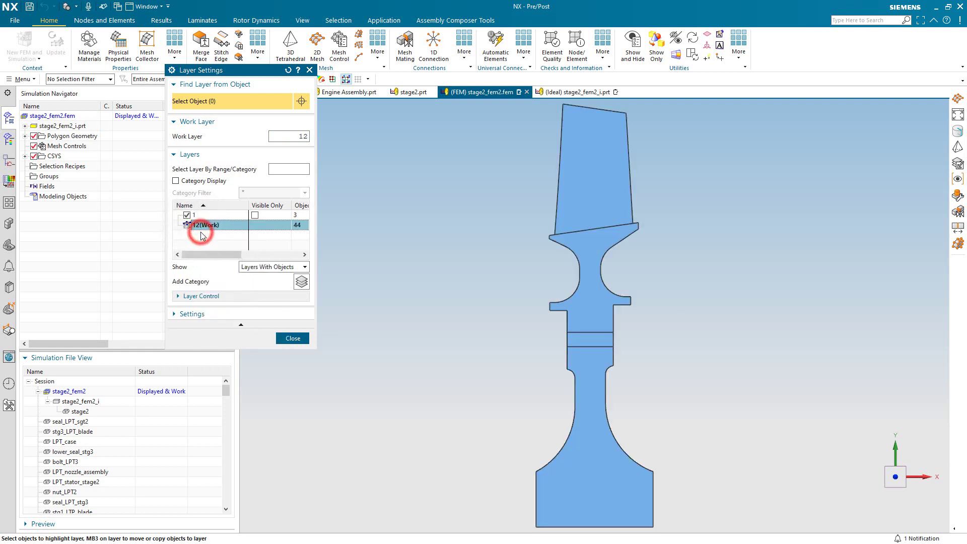
{"action": "left_click", "coordinate": [186, 215]}
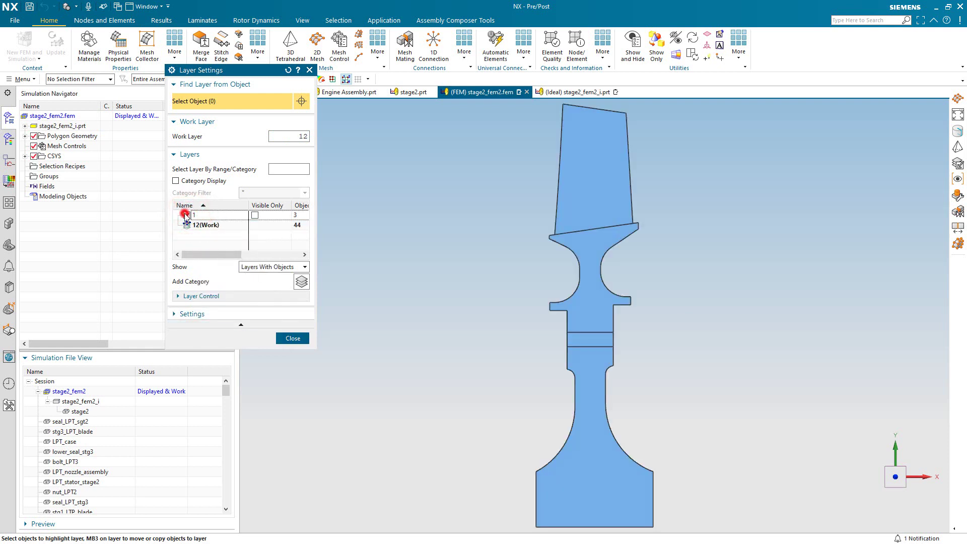
{"action": "left_click", "coordinate": [301, 337]}
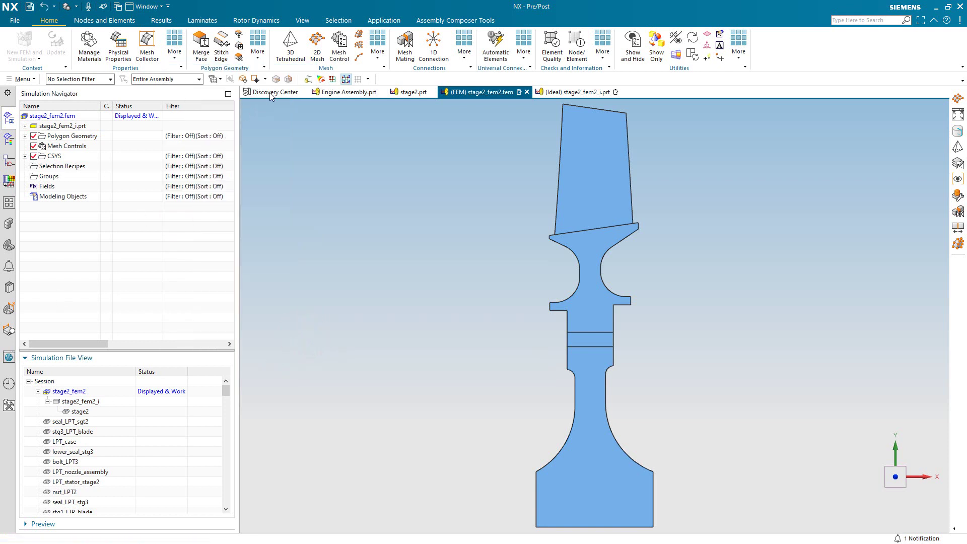
Step: Mesh the narrow band face with 0.06 in CPLSTS4 paver 2D elements
{"action": "left_click", "coordinate": [317, 43]}
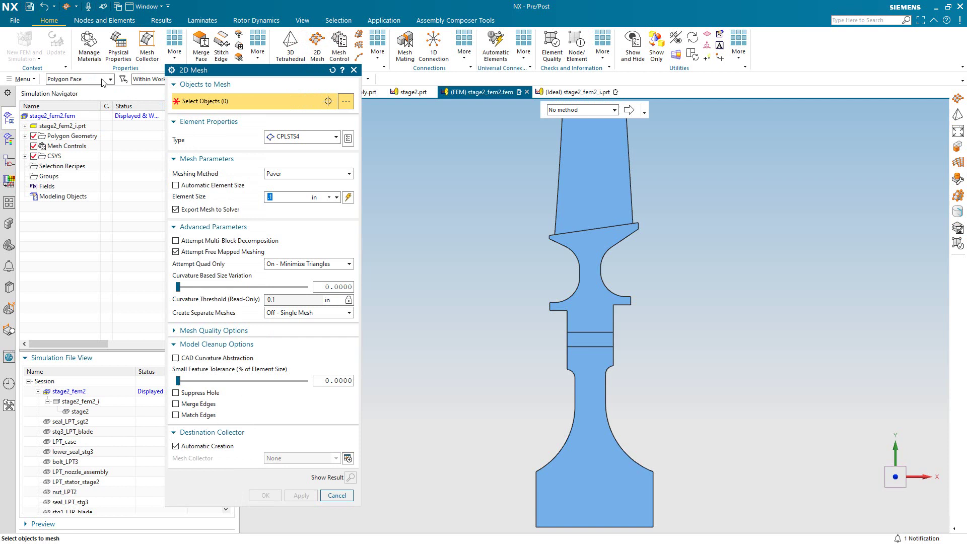
{"action": "left_click", "coordinate": [102, 80]}
{"action": "left_click", "coordinate": [92, 126]}
{"action": "left_click", "coordinate": [297, 135]}
{"action": "left_click", "coordinate": [301, 139]}
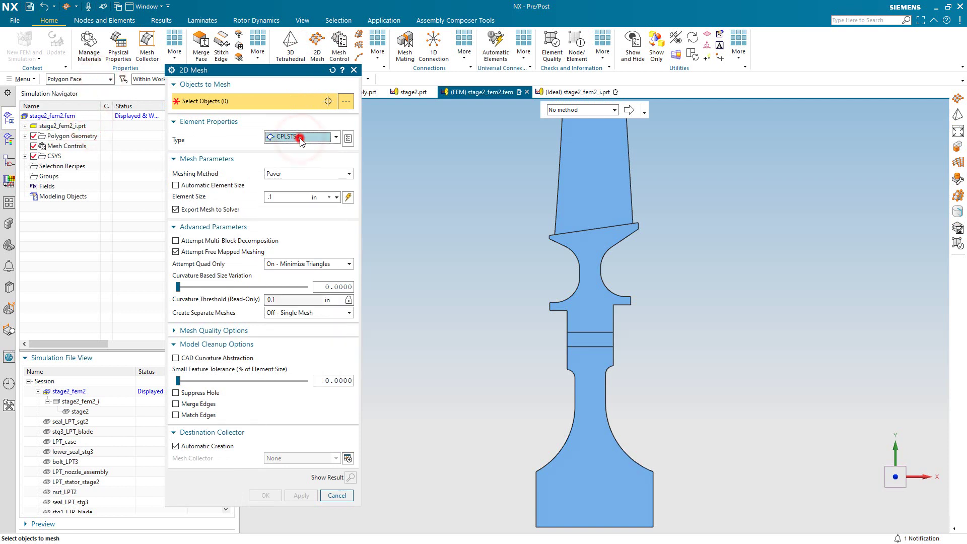
{"action": "left_click", "coordinate": [599, 338]}
{"action": "scroll", "coordinate": [599, 338], "scroll_direction": "up", "scroll_amount": 4}
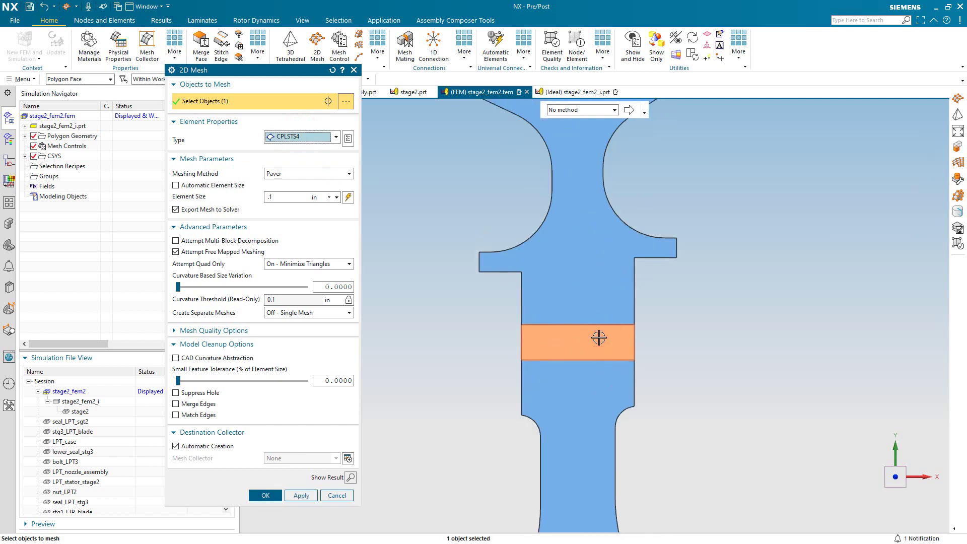
{"action": "left_click", "coordinate": [276, 193]}
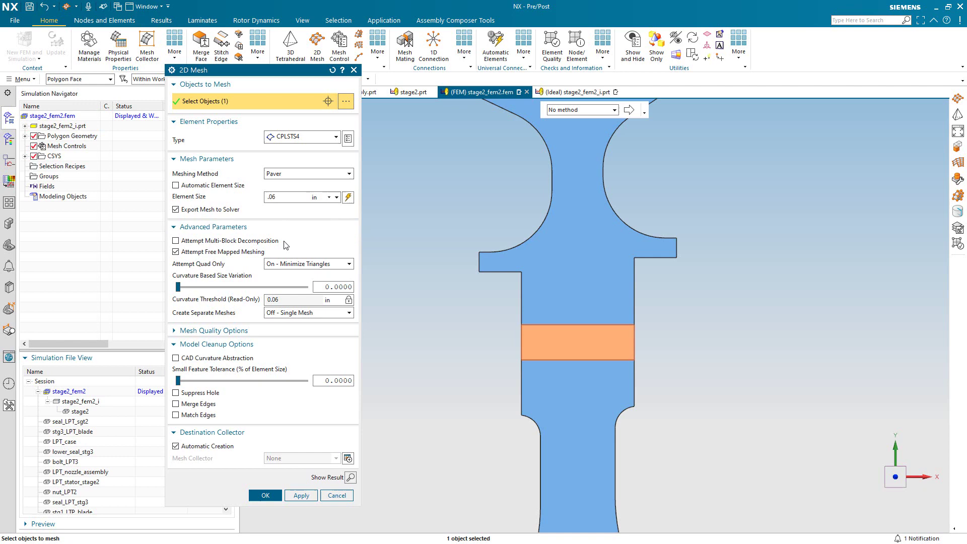
{"action": "left_click", "coordinate": [284, 332]}
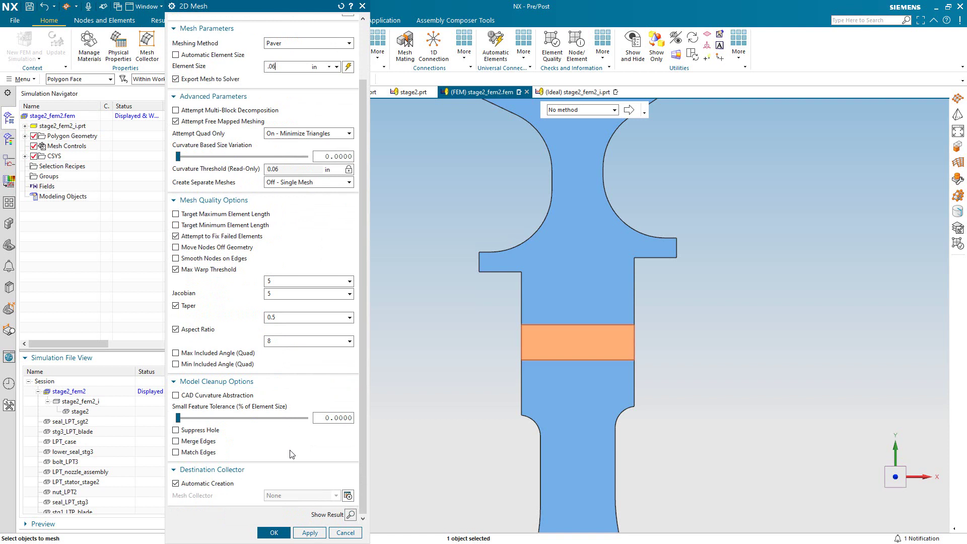
{"action": "left_click", "coordinate": [286, 533]}
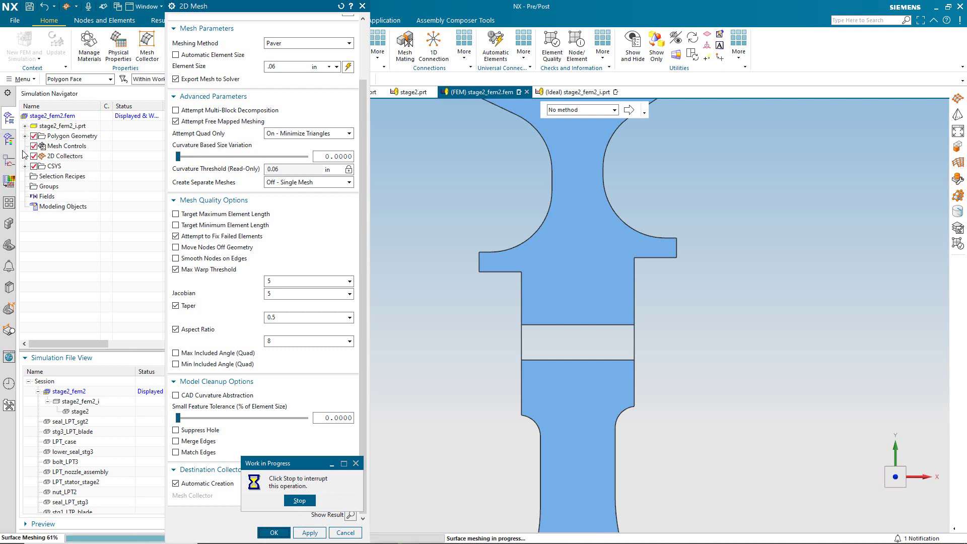
{"action": "left_click", "coordinate": [34, 166]}
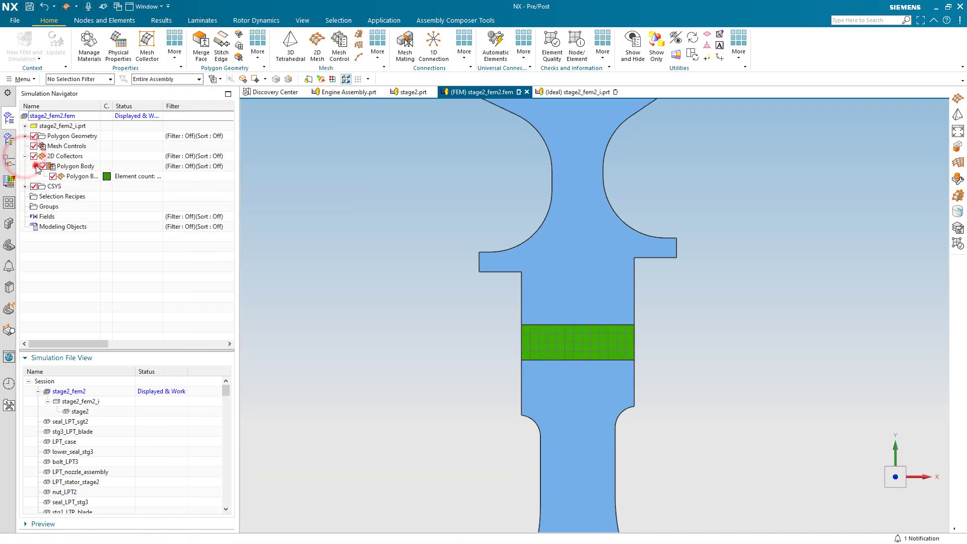
Step: Assign Titanium_Ti-6Al-4V to the collector's plane property and rename the collector 'ti'
{"action": "right_click", "coordinate": [76, 168]}
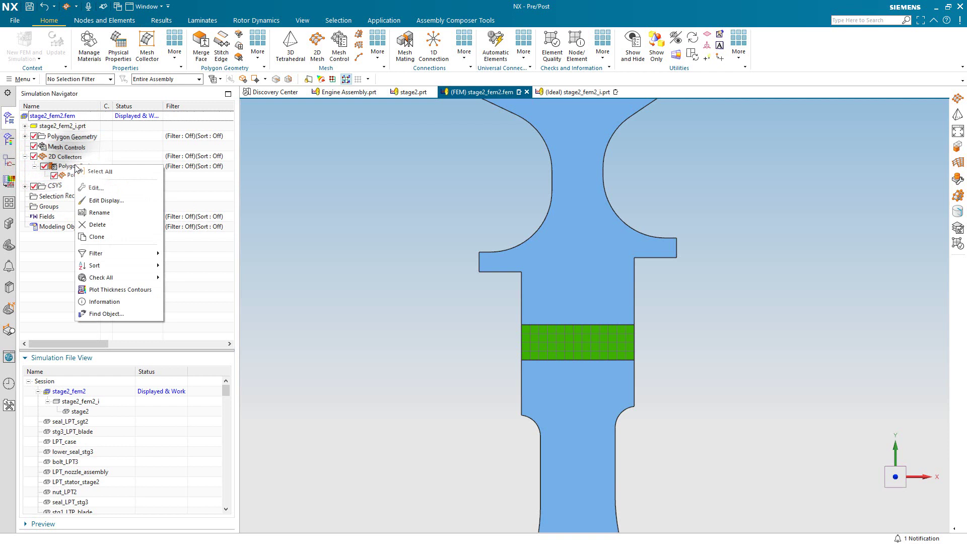
{"action": "left_click", "coordinate": [92, 187]}
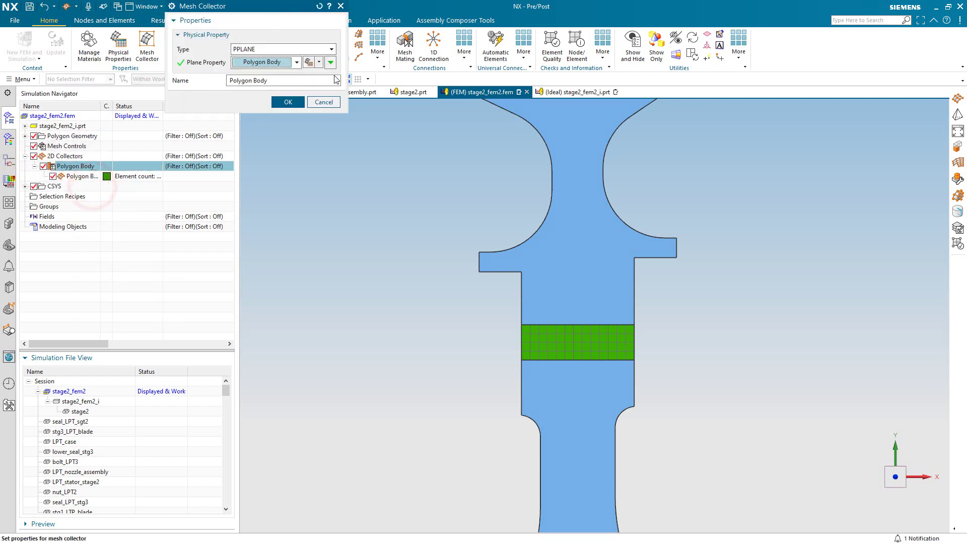
{"action": "left_click", "coordinate": [308, 62]}
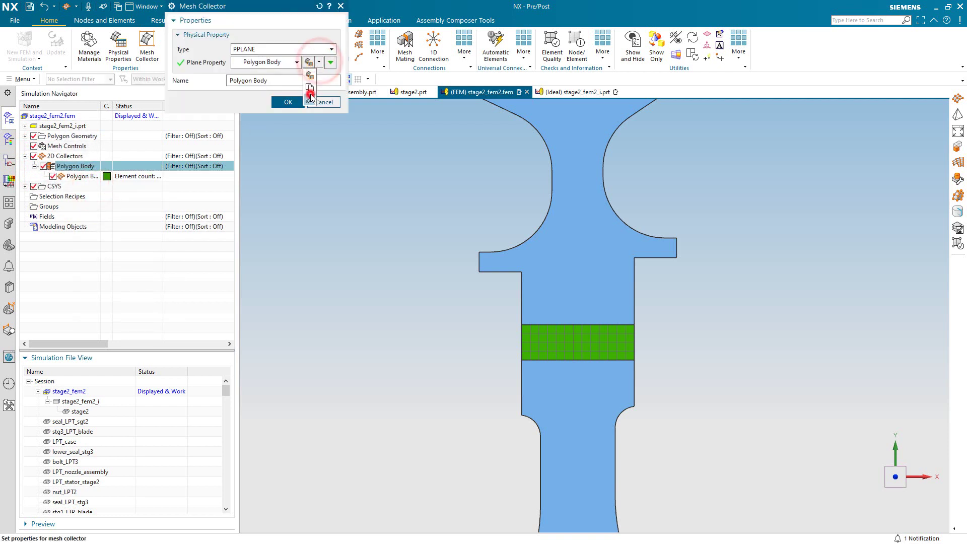
{"action": "left_click", "coordinate": [312, 95]}
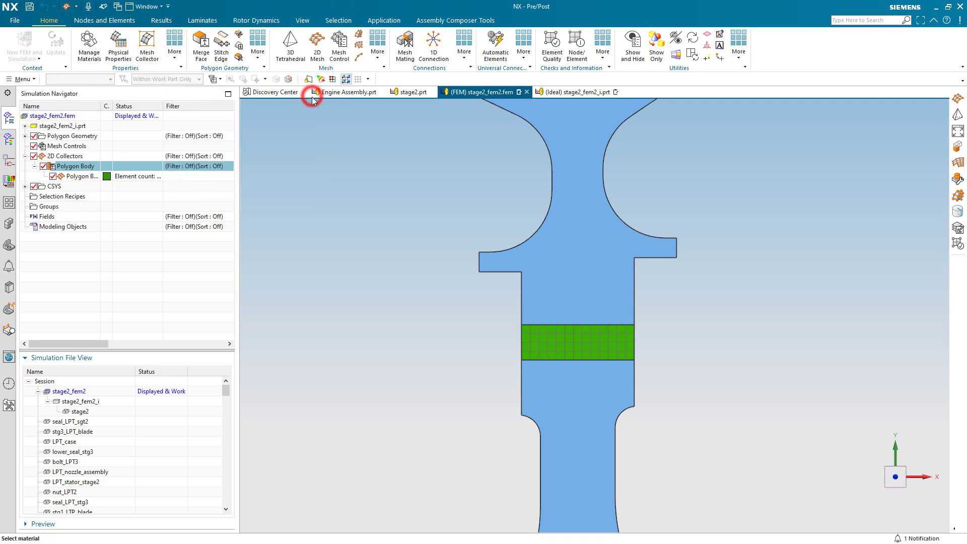
{"action": "left_click_drag", "start_coordinate": [639, 166], "coordinate": [640, 299]}
{"action": "left_click", "coordinate": [225, 276]}
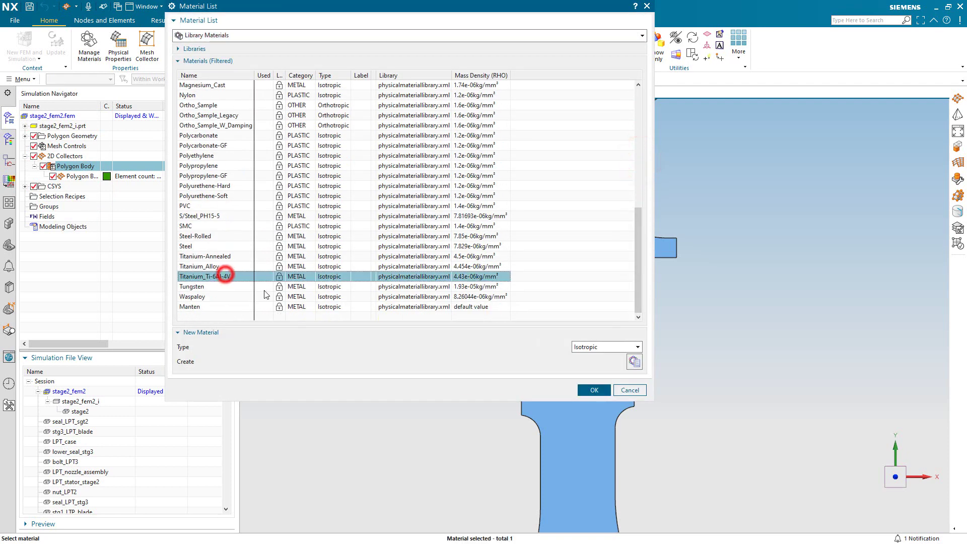
{"action": "left_click", "coordinate": [594, 391]}
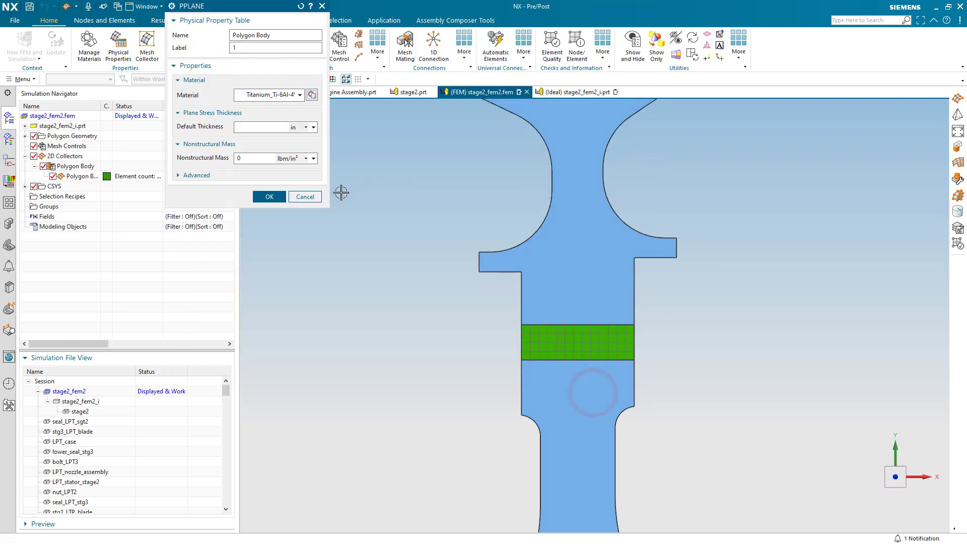
{"action": "left_click", "coordinate": [271, 197]}
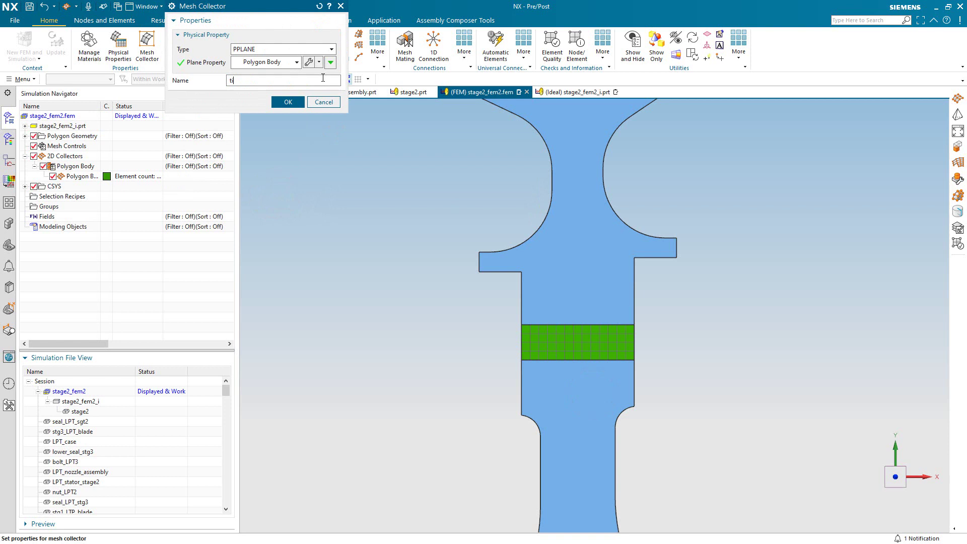
{"action": "type", "text": "ti"}
{"action": "left_click", "coordinate": [288, 102]}
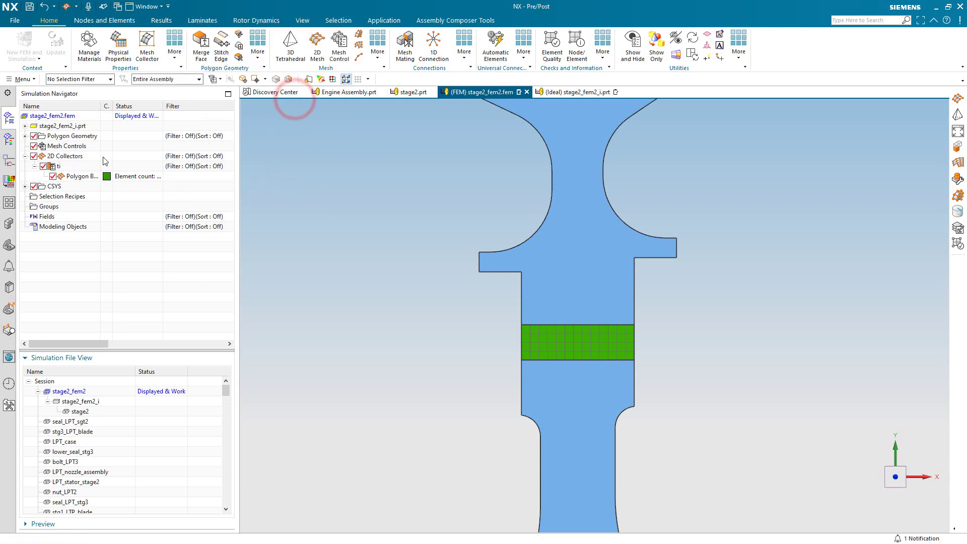
Step: Set the band mesh's Thickness Source to Hole in its associated data
{"action": "right_click", "coordinate": [88, 177]}
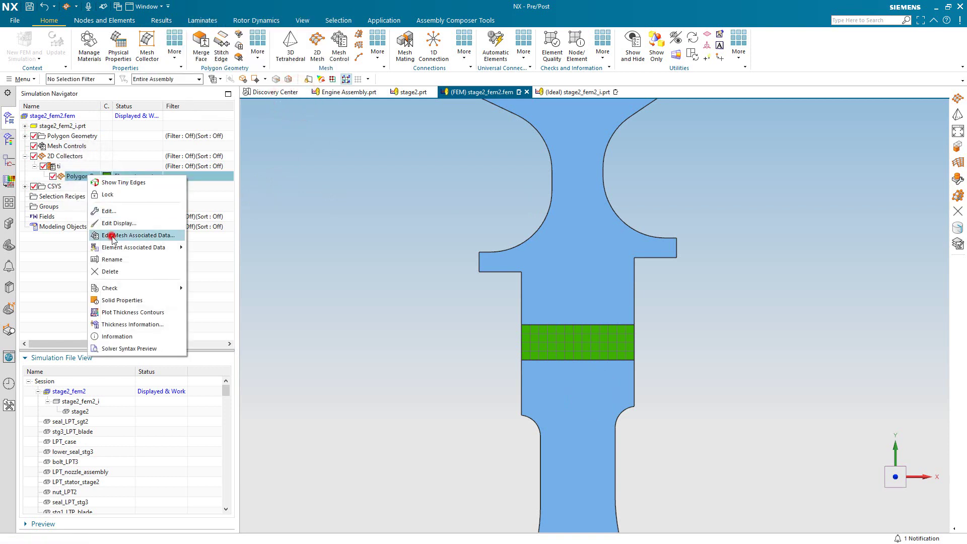
{"action": "left_click", "coordinate": [112, 235]}
{"action": "left_click", "coordinate": [288, 119]}
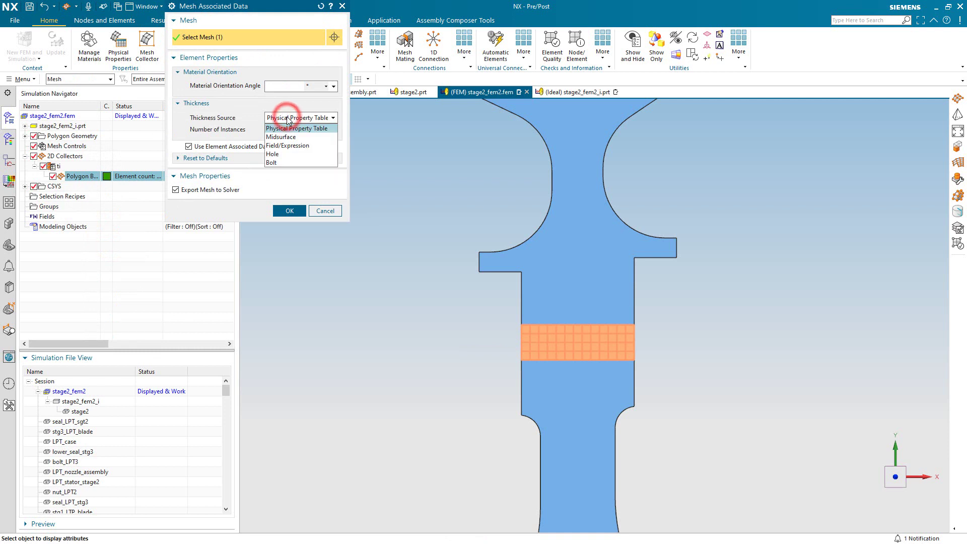
{"action": "left_click", "coordinate": [292, 154]}
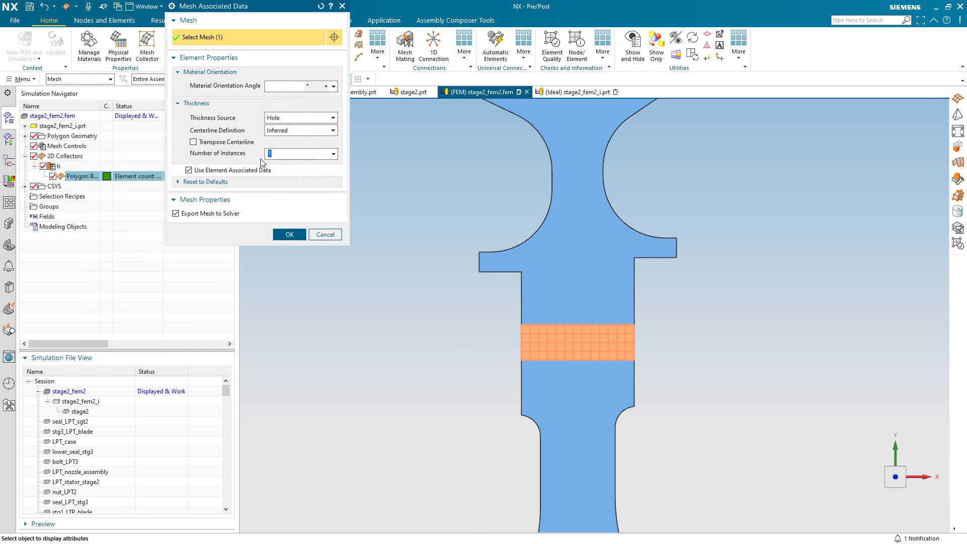
{"action": "left_click", "coordinate": [284, 235]}
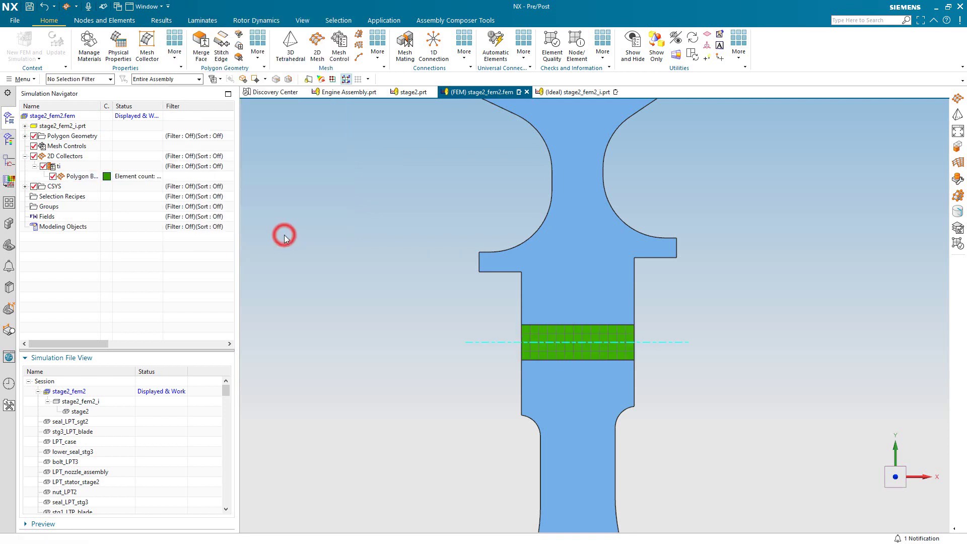
Step: Plot the band mesh thickness contours (32.73–44.77 in) and return to the model
{"action": "right_click", "coordinate": [73, 177]}
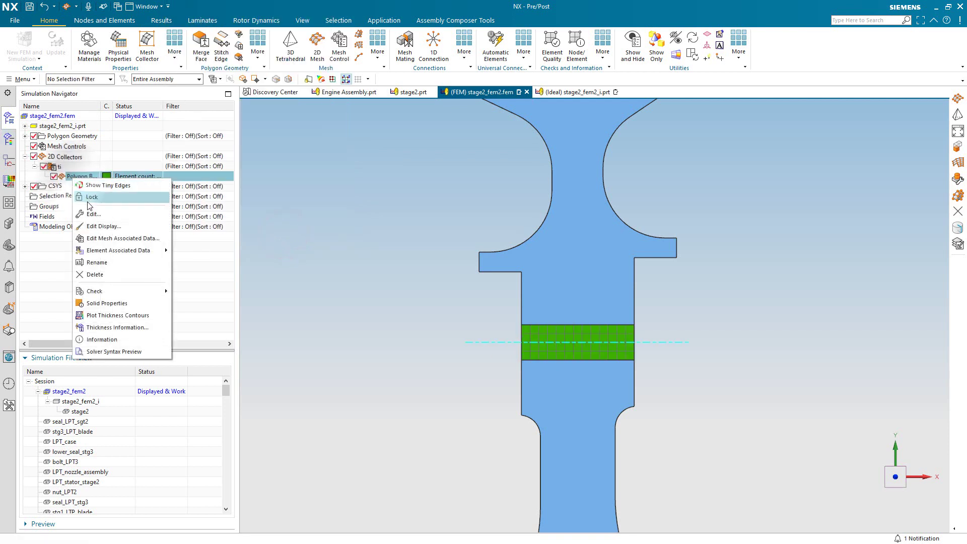
{"action": "left_click", "coordinate": [121, 316]}
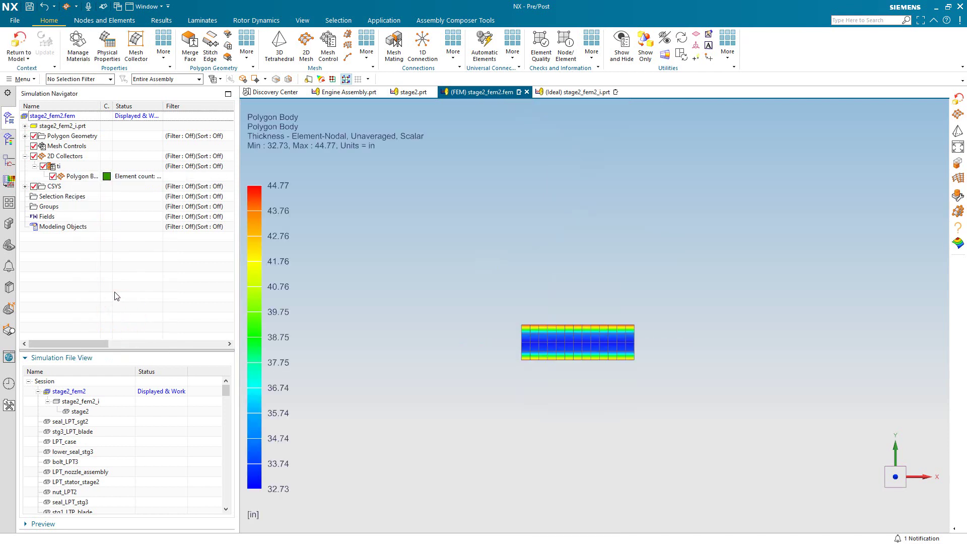
{"action": "left_click", "coordinate": [20, 57]}
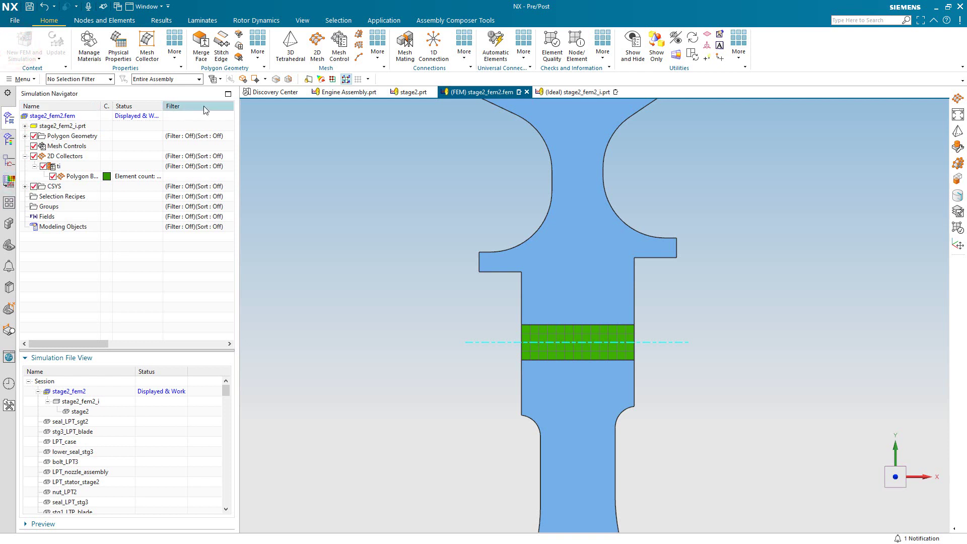
Step: Mesh the blade airfoil face with 0.1 in 2D elements, storing them in the existing ti collector
{"action": "left_click", "coordinate": [317, 50]}
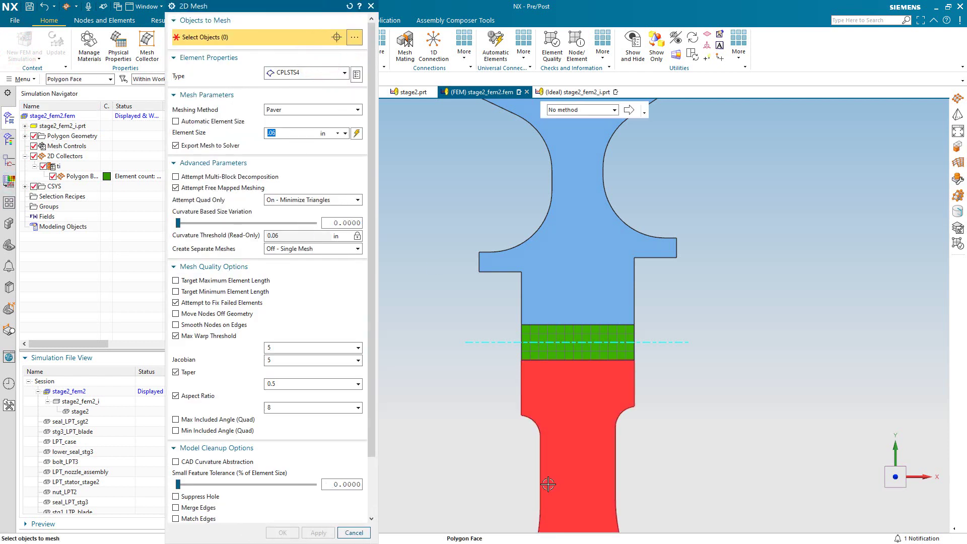
{"action": "scroll", "coordinate": [552, 461], "scroll_direction": "down", "scroll_amount": 4}
{"action": "scroll", "coordinate": [548, 210], "scroll_direction": "up", "scroll_amount": 3}
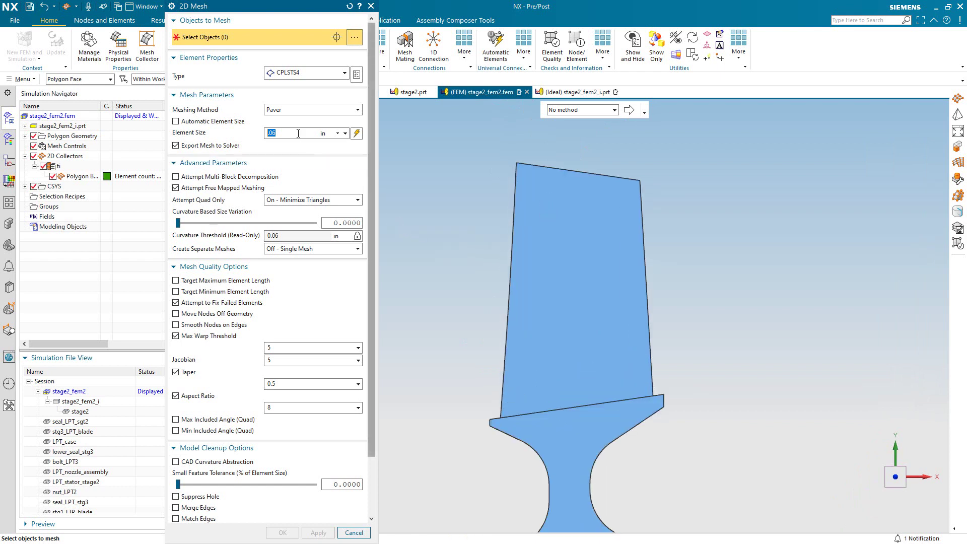
{"action": "key", "text": "BackSpace"}
{"action": "key", "text": "BackSpace"}
{"action": "key", "text": "BackSpace"}
{"action": "type", "text": ".1"}
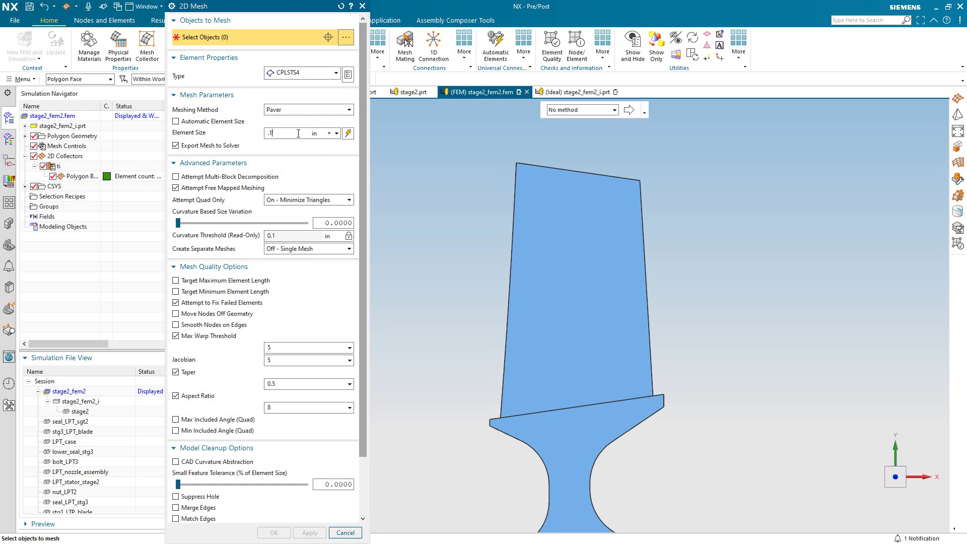
{"action": "left_click", "coordinate": [572, 279]}
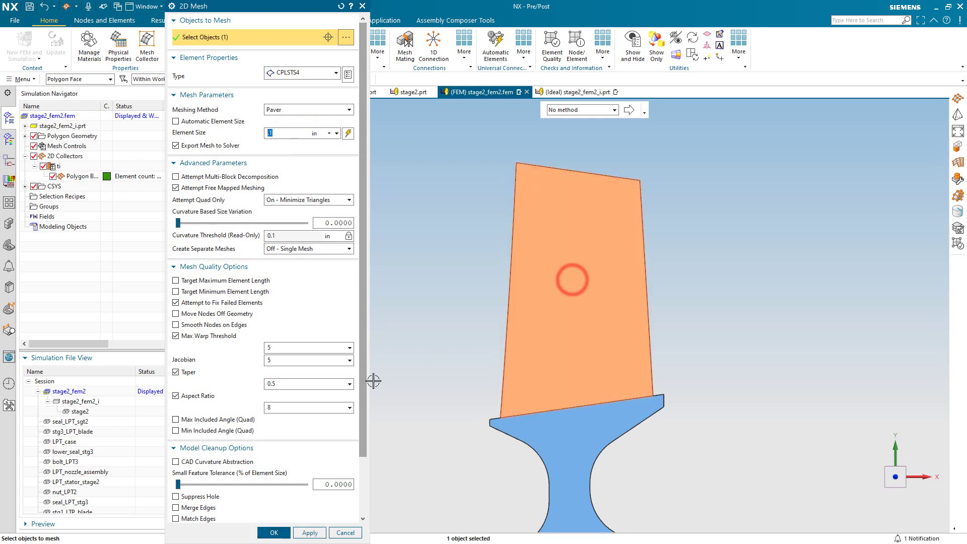
{"action": "left_click_drag", "start_coordinate": [364, 386], "coordinate": [365, 481]}
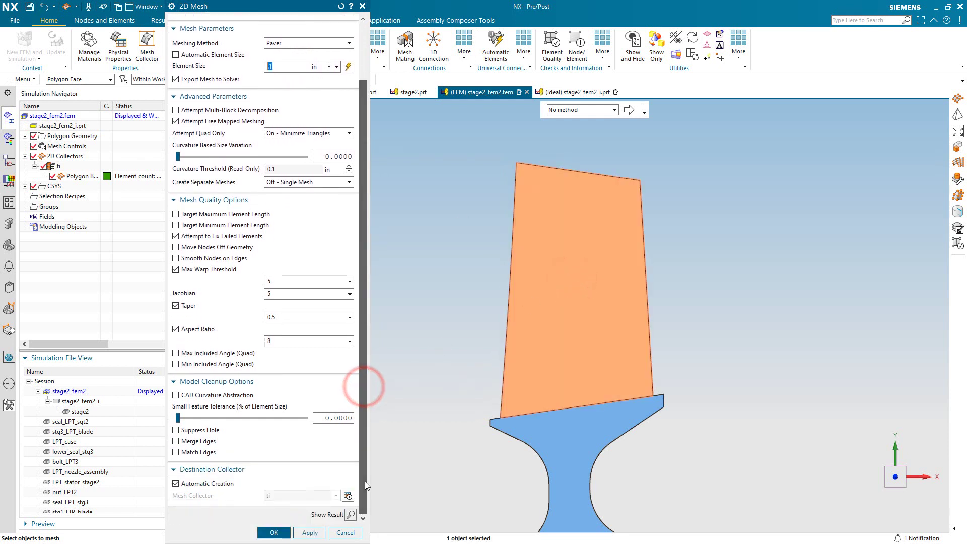
{"action": "left_click", "coordinate": [232, 485]}
{"action": "left_click", "coordinate": [264, 533]}
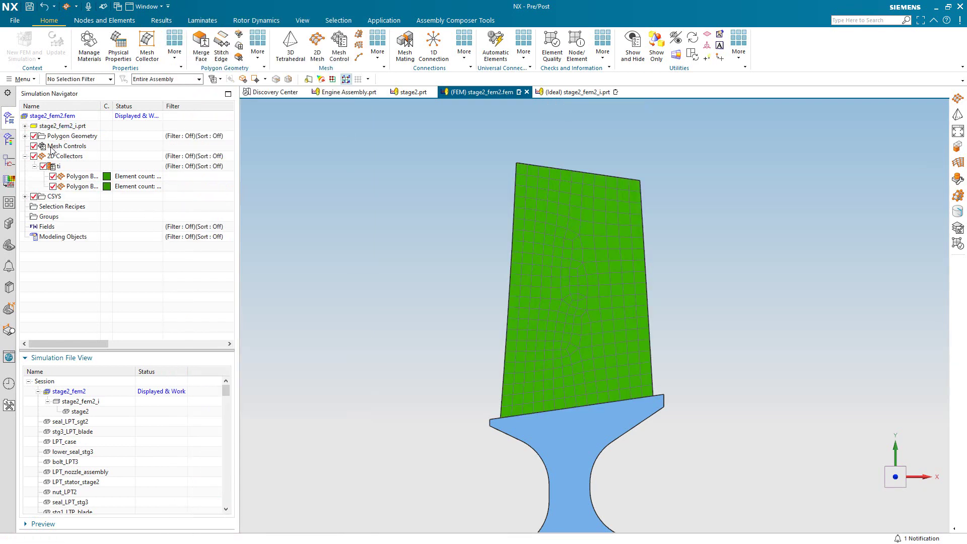
Step: Import the blade thickness field from the blade2thickness.fld file
{"action": "right_click", "coordinate": [45, 226]}
{"action": "mouse_move", "coordinate": [67, 247]}
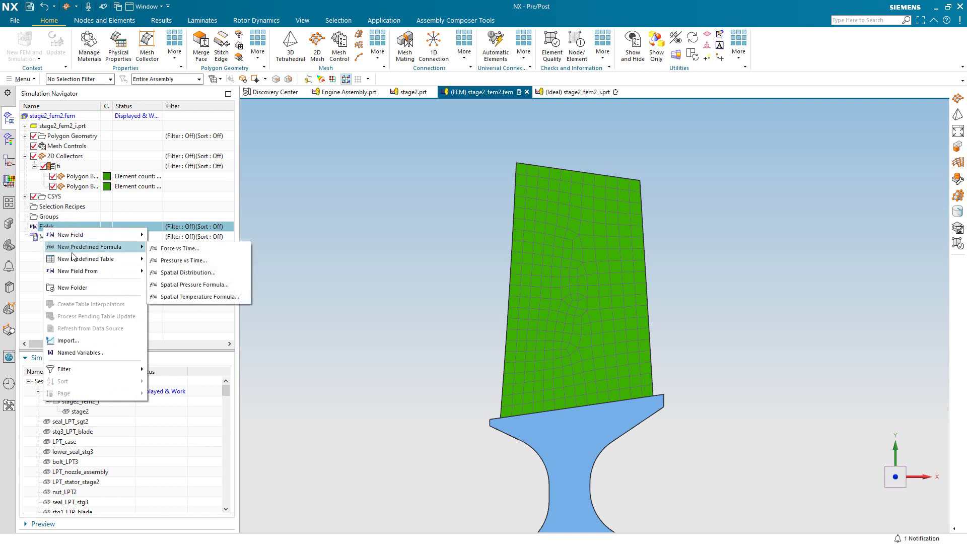
{"action": "left_click", "coordinate": [83, 340]}
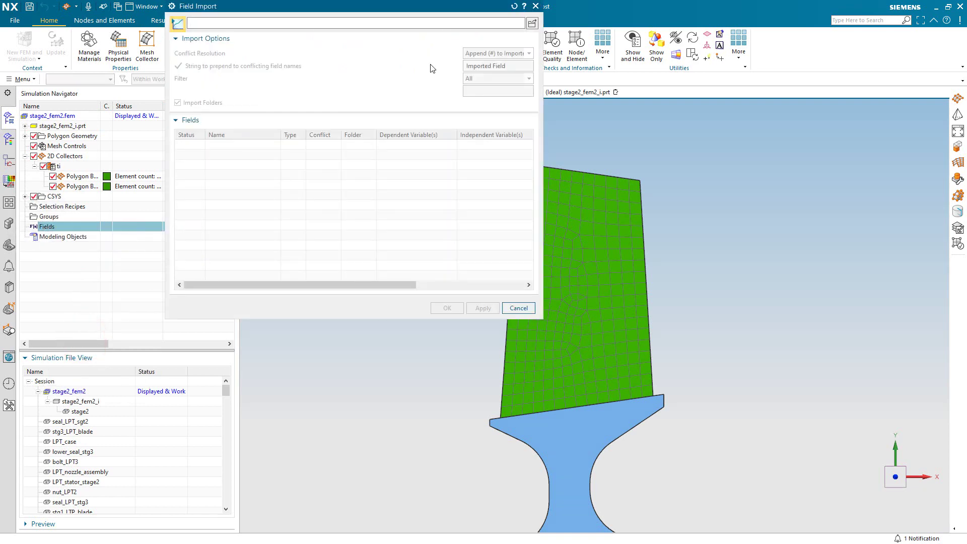
{"action": "left_click", "coordinate": [533, 23]}
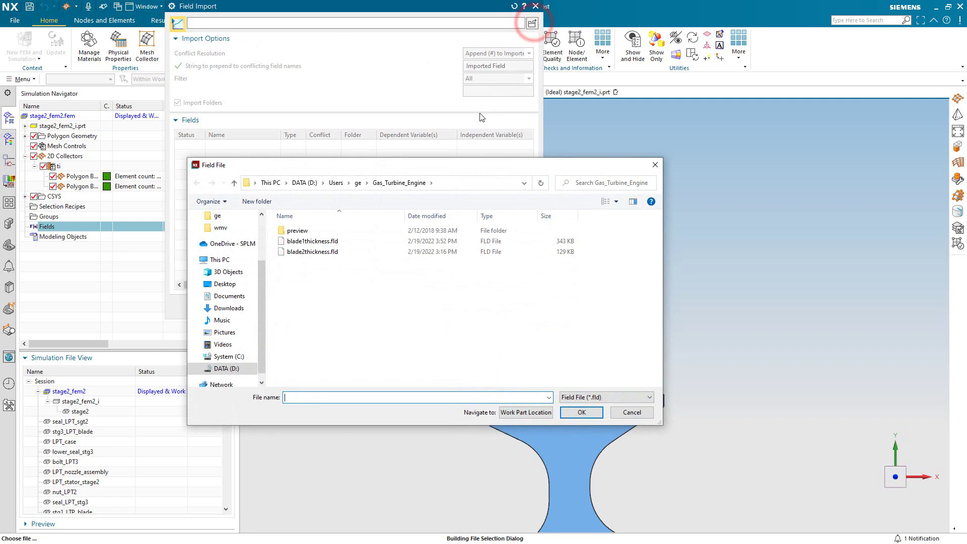
{"action": "left_click", "coordinate": [312, 252]}
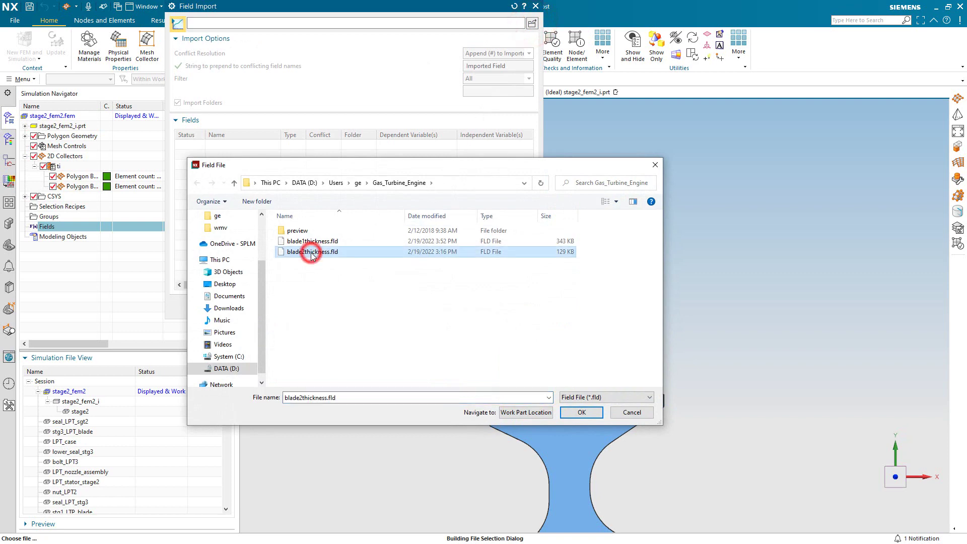
{"action": "left_click", "coordinate": [587, 413]}
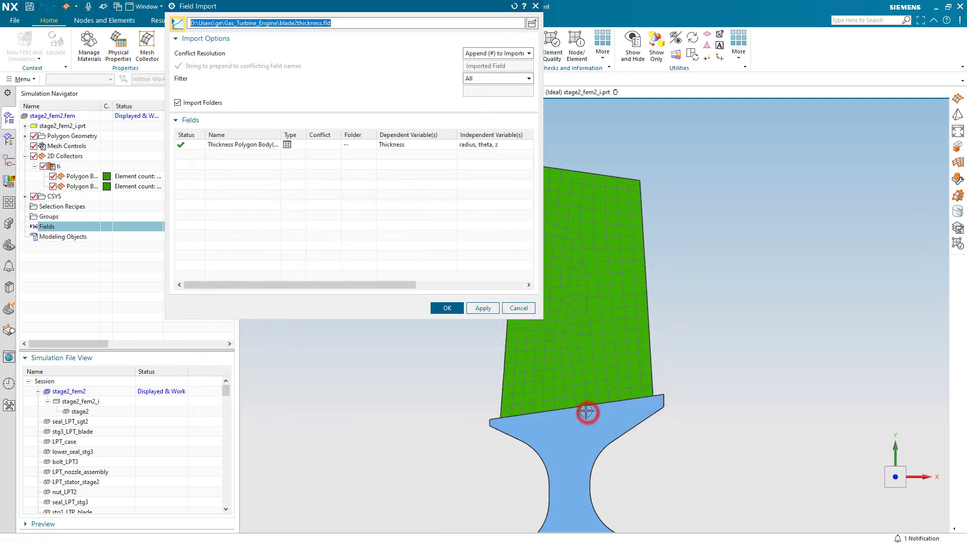
{"action": "left_click", "coordinate": [451, 308]}
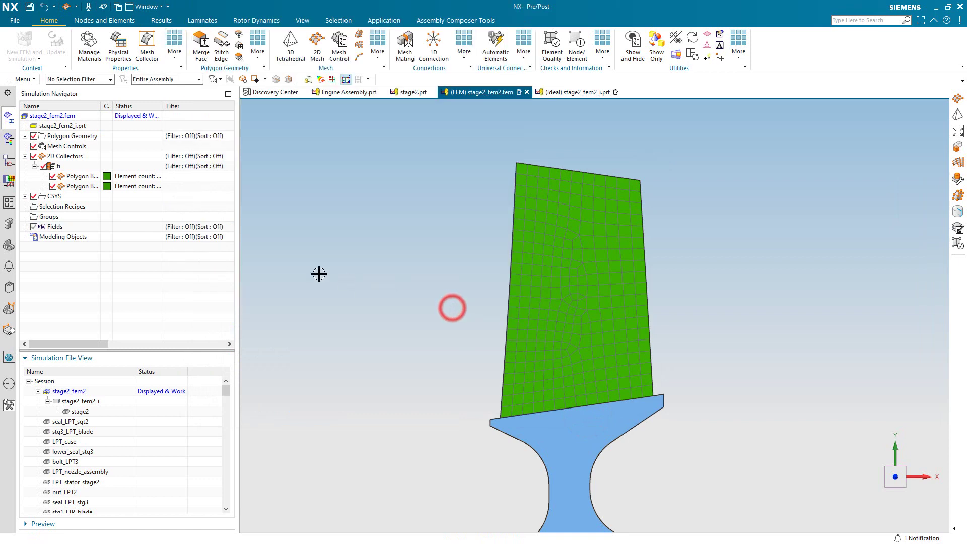
Step: Display the imported thickness field, rotate the view slightly and select the blade's second polygon mesh
{"action": "left_click", "coordinate": [25, 227]}
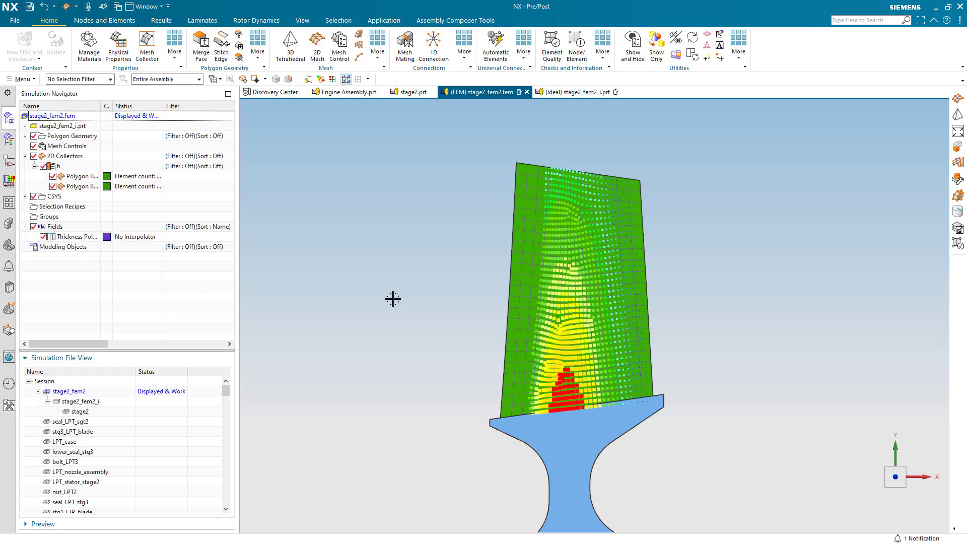
{"action": "mouse_move", "coordinate": [398, 257]}
{"action": "middle_mouse_down"}
{"action": "mouse_move", "coordinate": [399, 334]}
{"action": "mouse_move", "coordinate": [397, 272]}
{"action": "middle_mouse_up"}
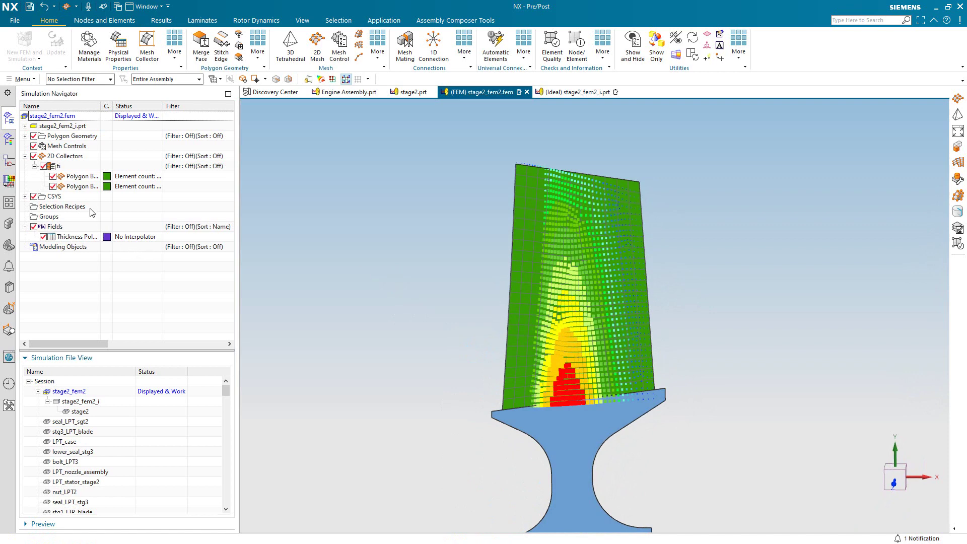
{"action": "left_click", "coordinate": [87, 187]}
Step: Set the second blade mesh's thickness source to the existing Thickness Polygon Body(2) field, giving 47 instances
{"action": "right_click", "coordinate": [86, 186]}
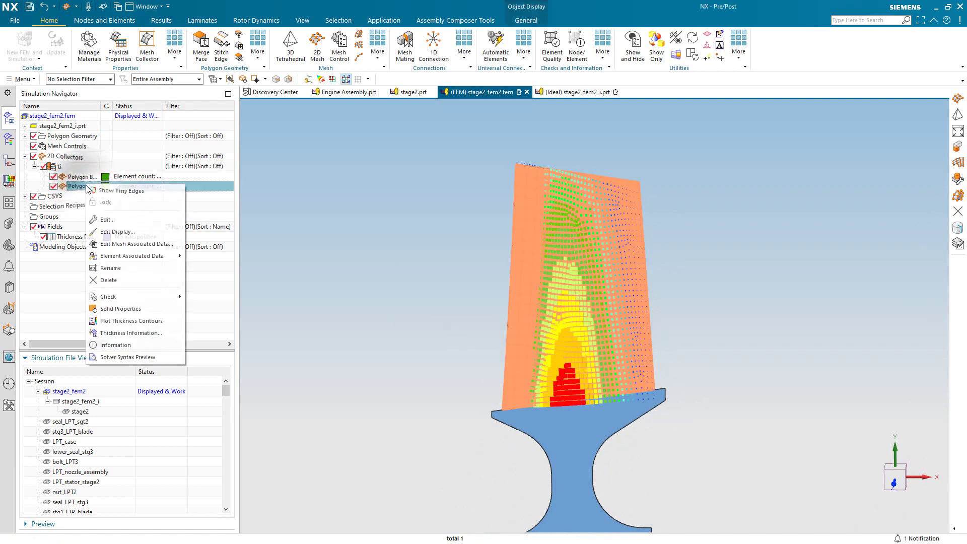
{"action": "left_click", "coordinate": [113, 244]}
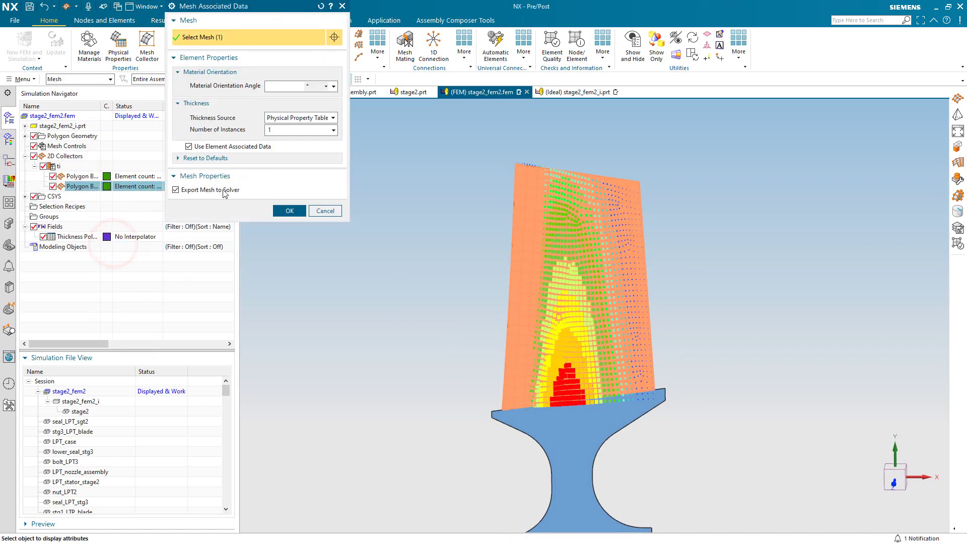
{"action": "left_click", "coordinate": [305, 118]}
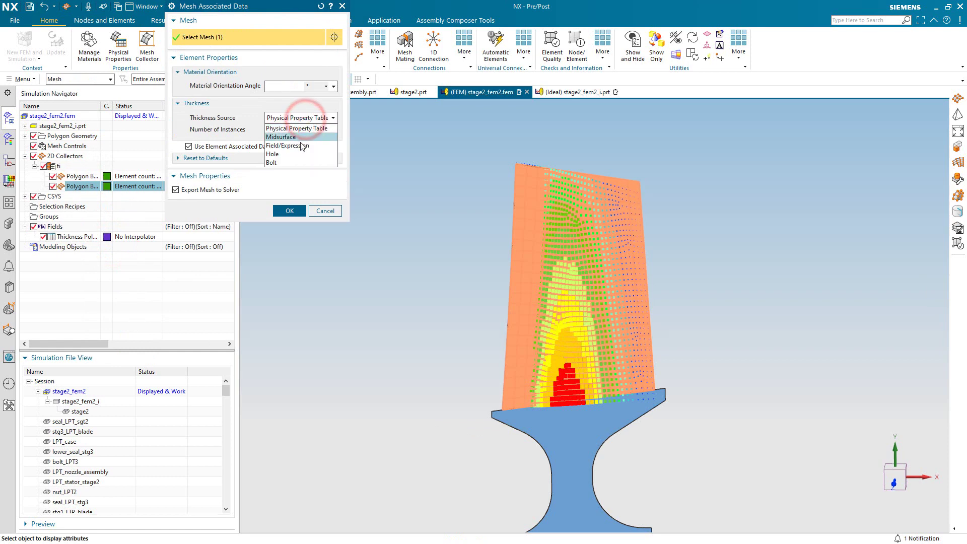
{"action": "left_click", "coordinate": [307, 125]}
{"action": "left_click", "coordinate": [333, 131]}
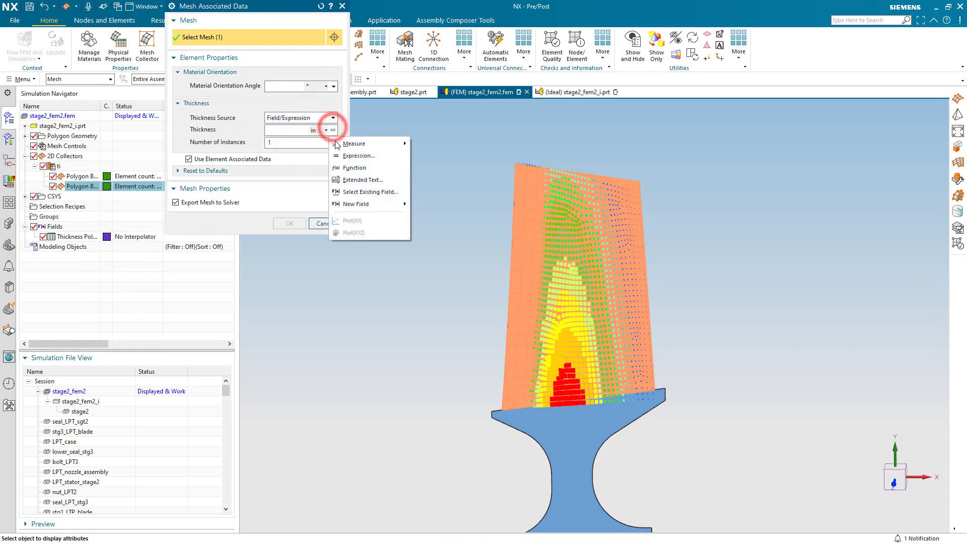
{"action": "mouse_move", "coordinate": [373, 209]}
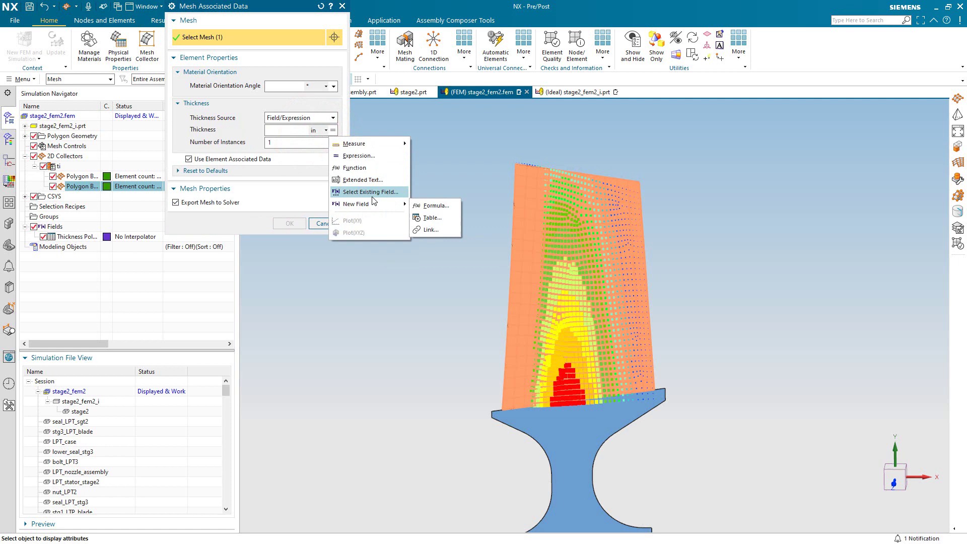
{"action": "left_click", "coordinate": [372, 193]}
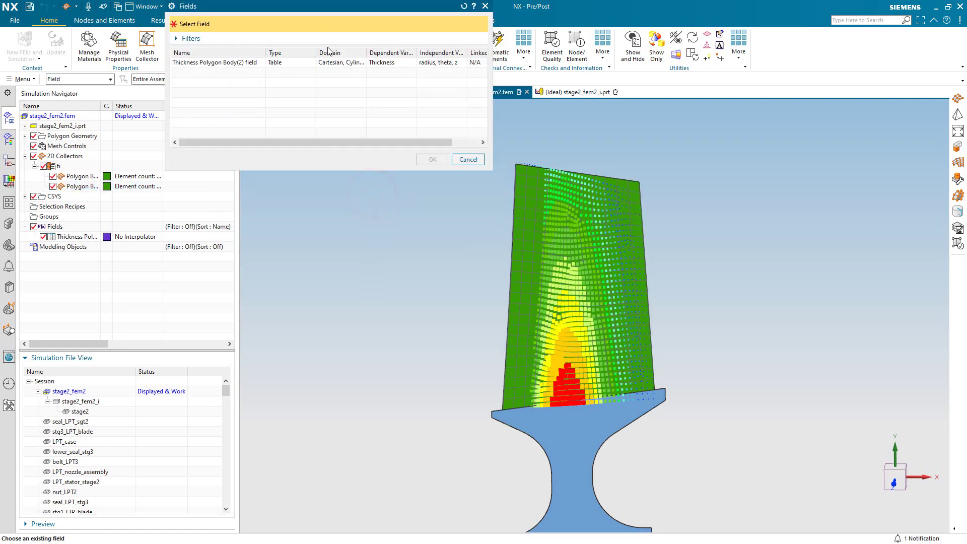
{"action": "left_click", "coordinate": [335, 63]}
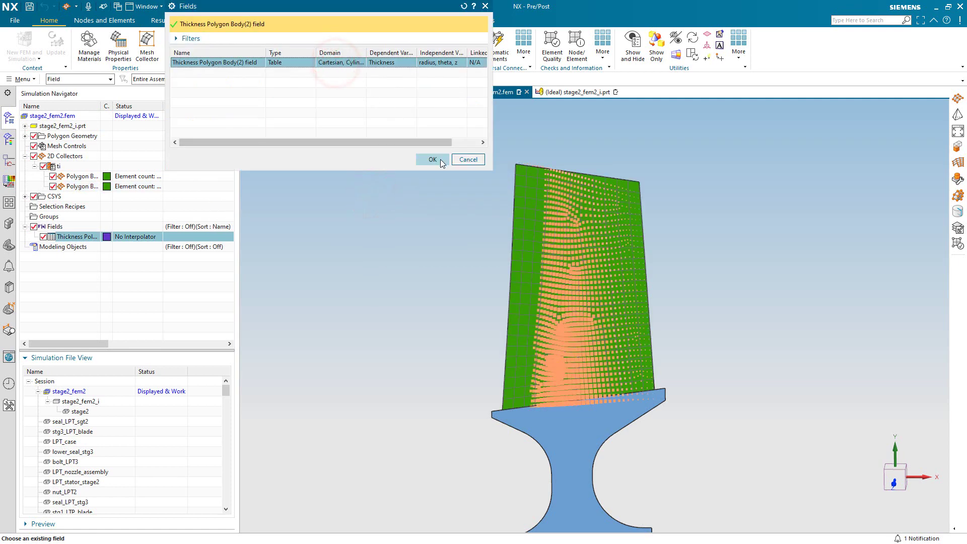
{"action": "left_click", "coordinate": [439, 160]}
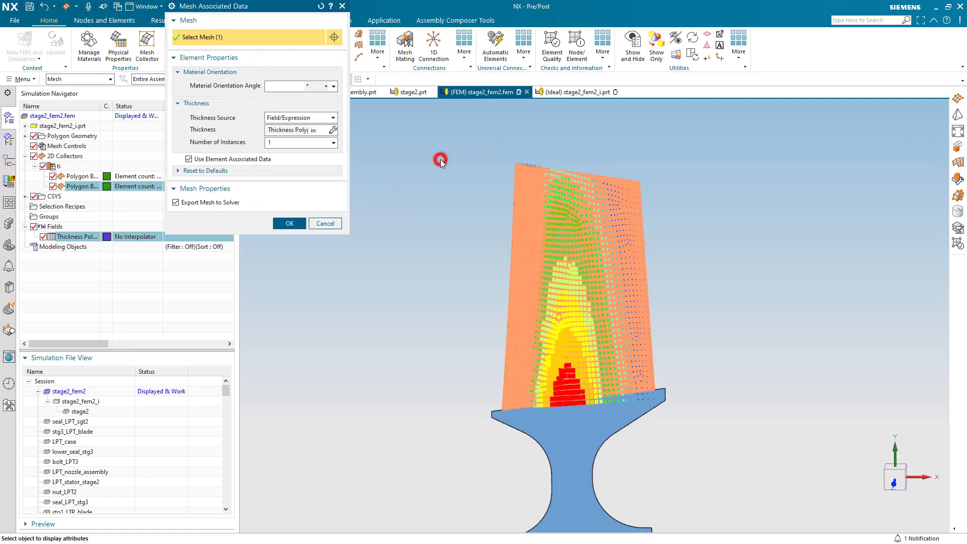
{"action": "double_click", "coordinate": [287, 142]}
{"action": "left_click", "coordinate": [291, 227]}
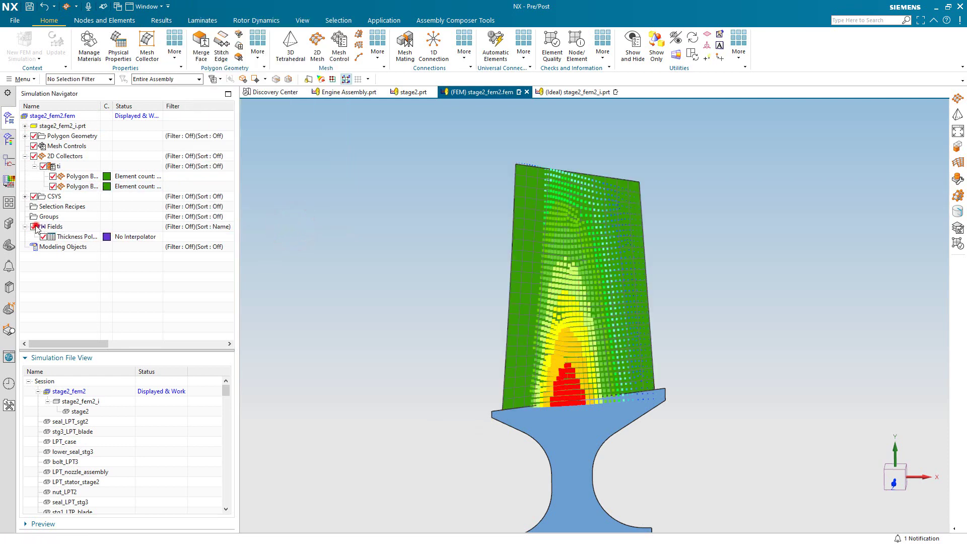
{"action": "right_click", "coordinate": [74, 186]}
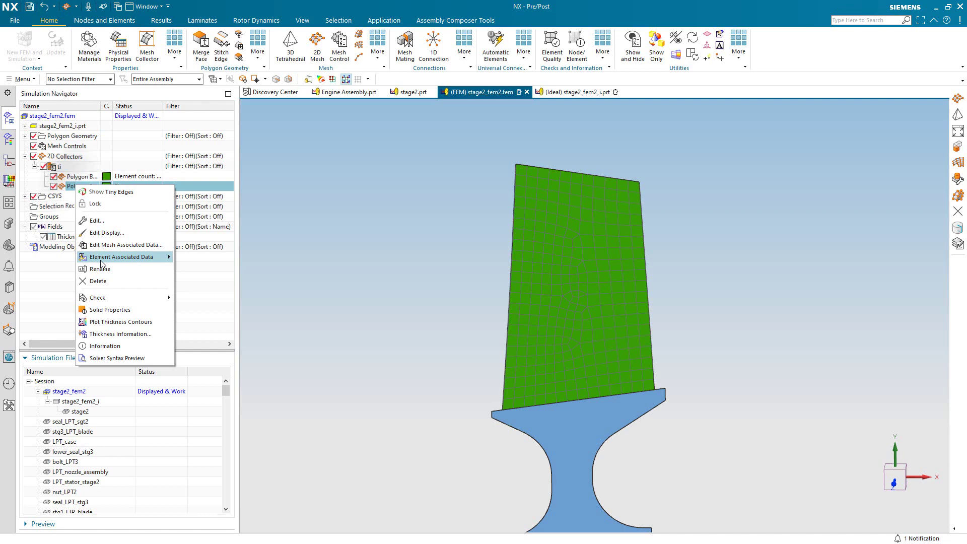
{"action": "left_click", "coordinate": [118, 323]}
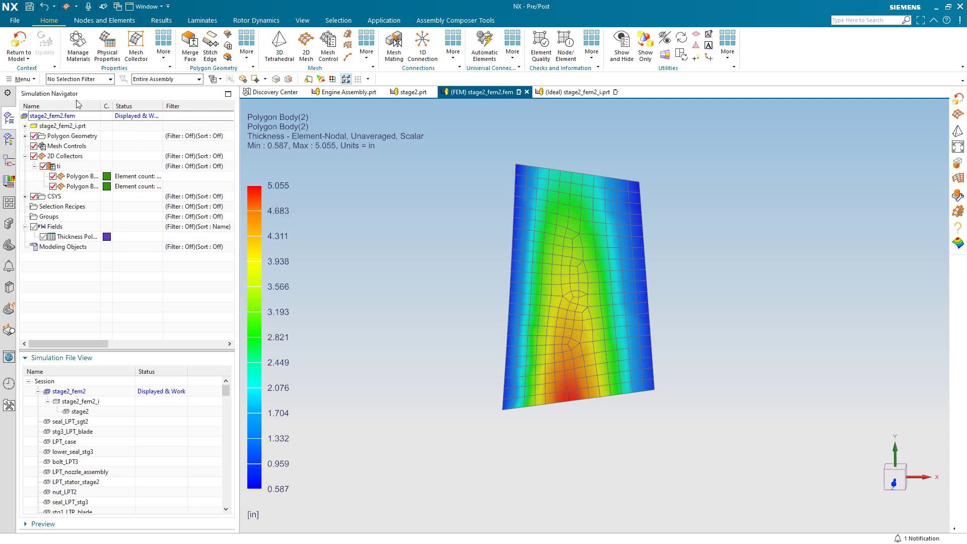
{"action": "left_click", "coordinate": [21, 43]}
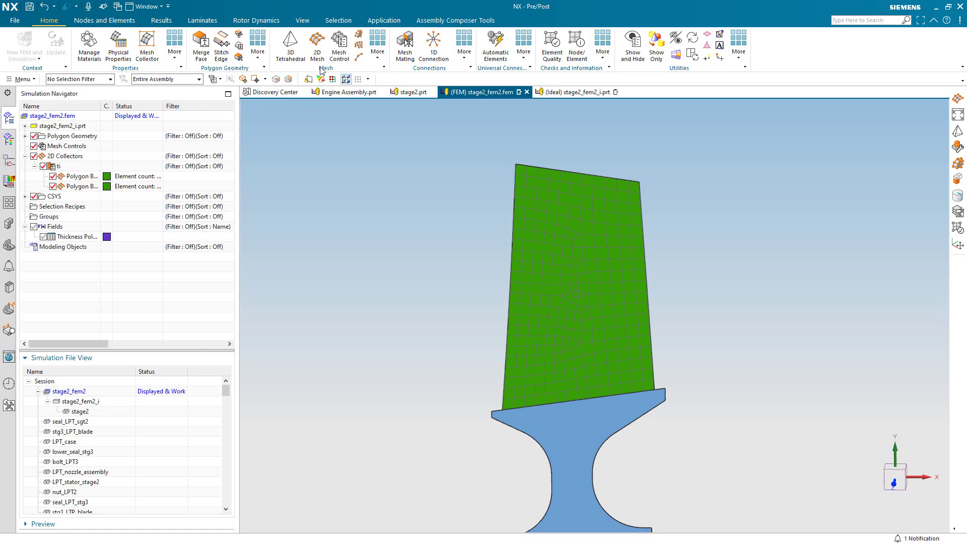
Step: Mesh the upper root and lower shank faces with 0.06 in CQUADX4 elements
{"action": "left_click", "coordinate": [318, 47]}
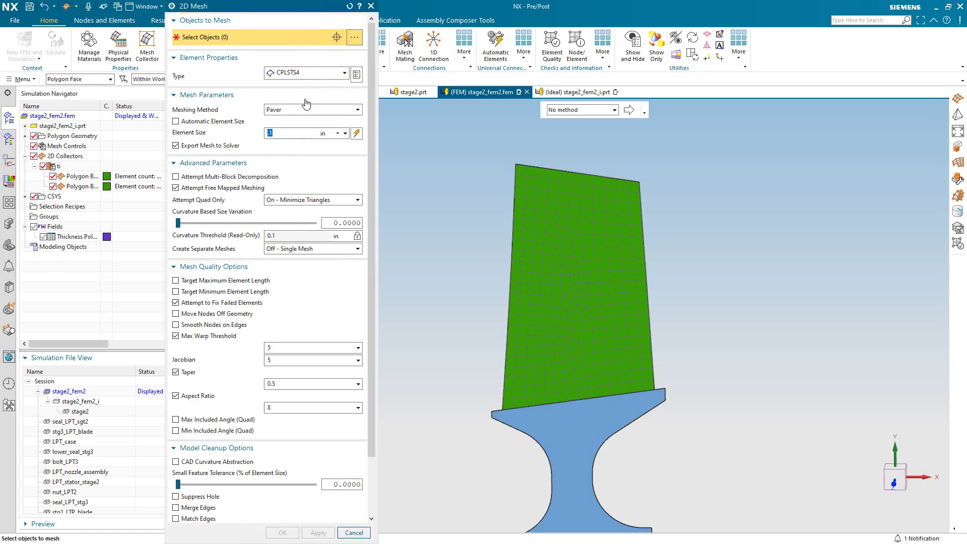
{"action": "left_click", "coordinate": [304, 73]}
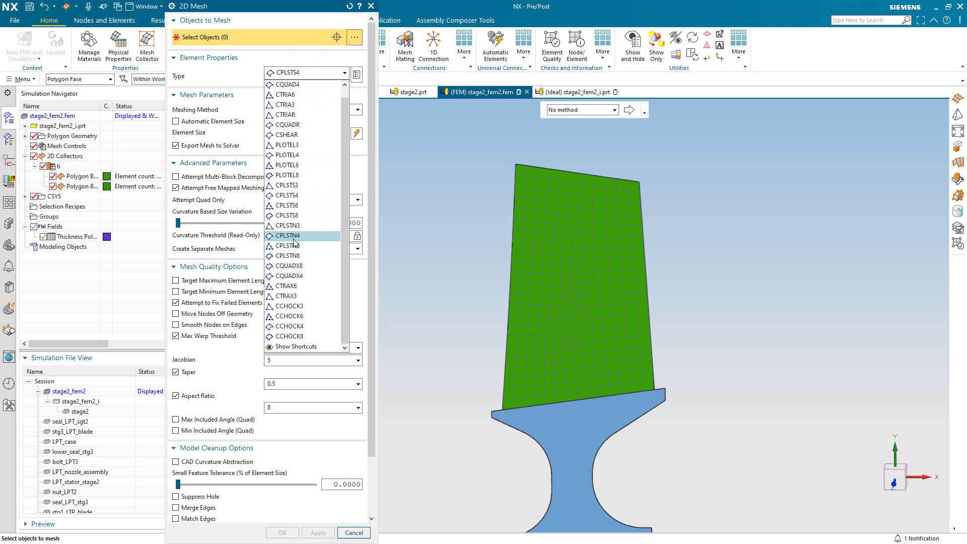
{"action": "left_click", "coordinate": [296, 275]}
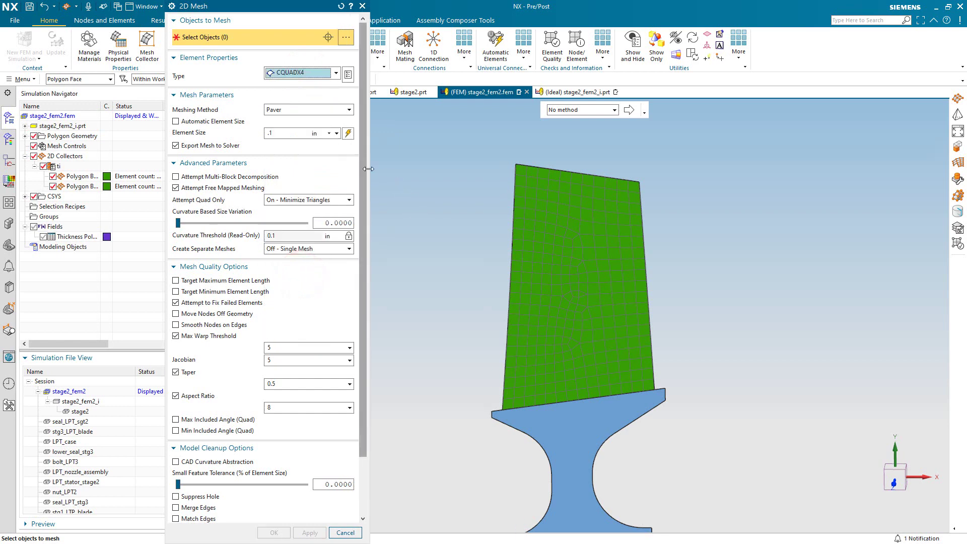
{"action": "left_click", "coordinate": [289, 134]}
{"action": "key", "text": "BackSpace"}
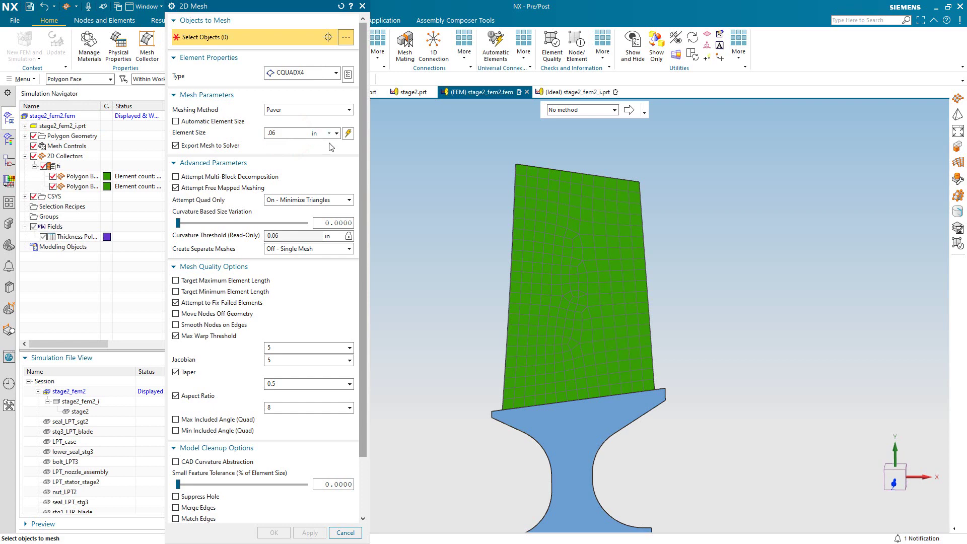
{"action": "scroll", "coordinate": [452, 135], "scroll_direction": "down", "scroll_amount": 3}
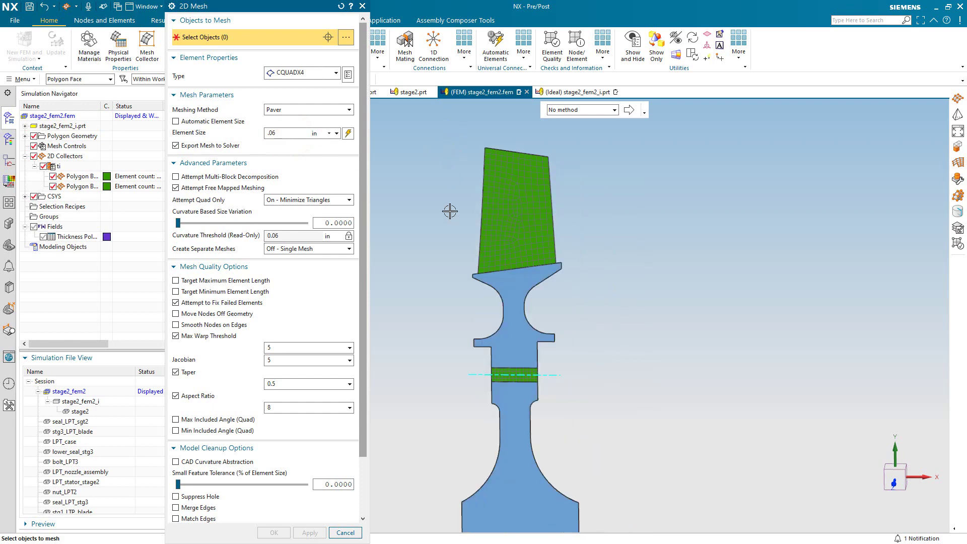
{"action": "left_click", "coordinate": [505, 306]}
{"action": "left_click", "coordinate": [517, 405]}
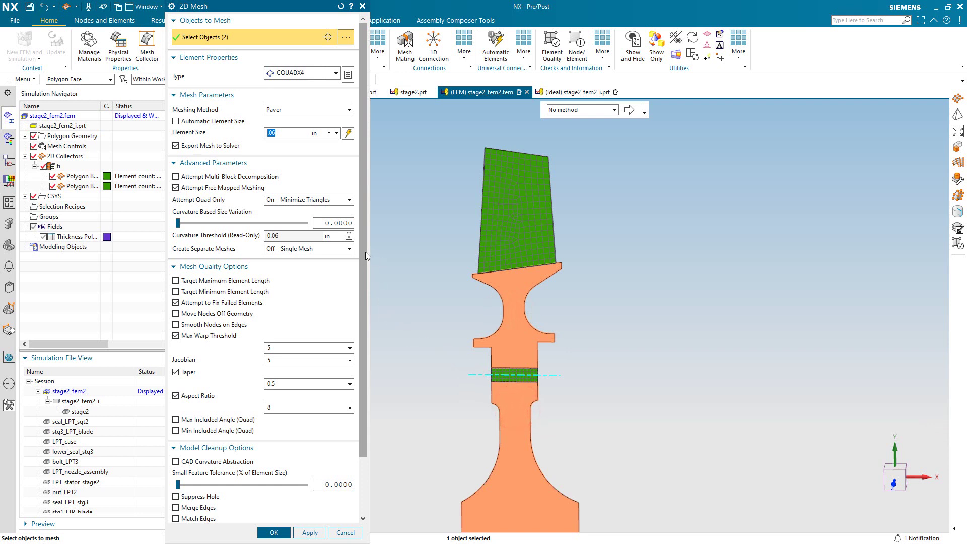
{"action": "left_click_drag", "start_coordinate": [366, 255], "coordinate": [366, 321]}
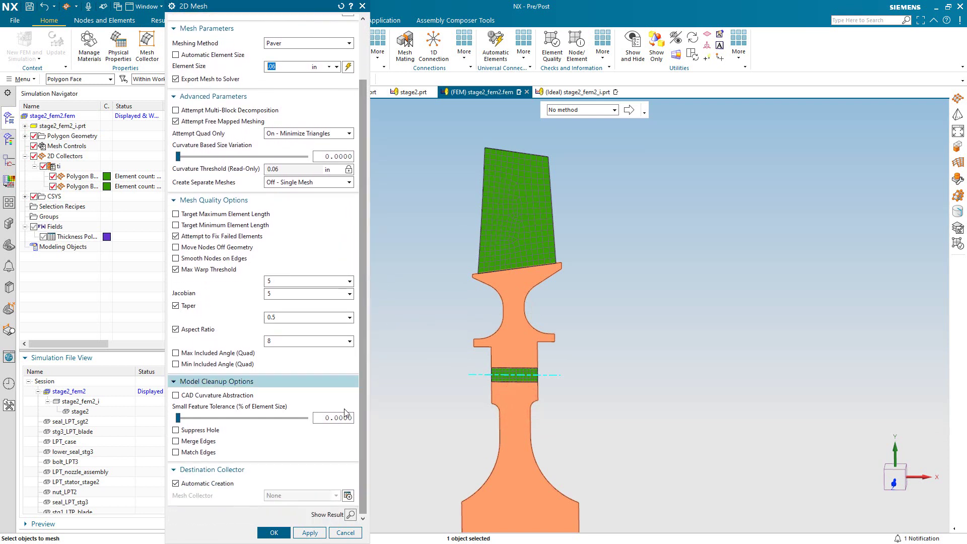
{"action": "left_click", "coordinate": [275, 533]}
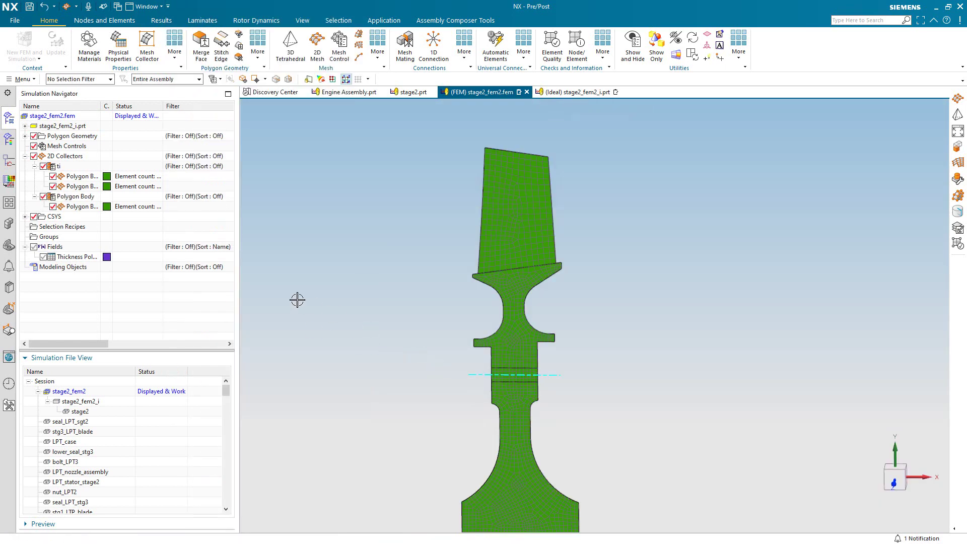
Step: Assign Titanium_Ti-6Al-4V material to the Polygon Body collector's PSOLID property
{"action": "right_click", "coordinate": [64, 199]}
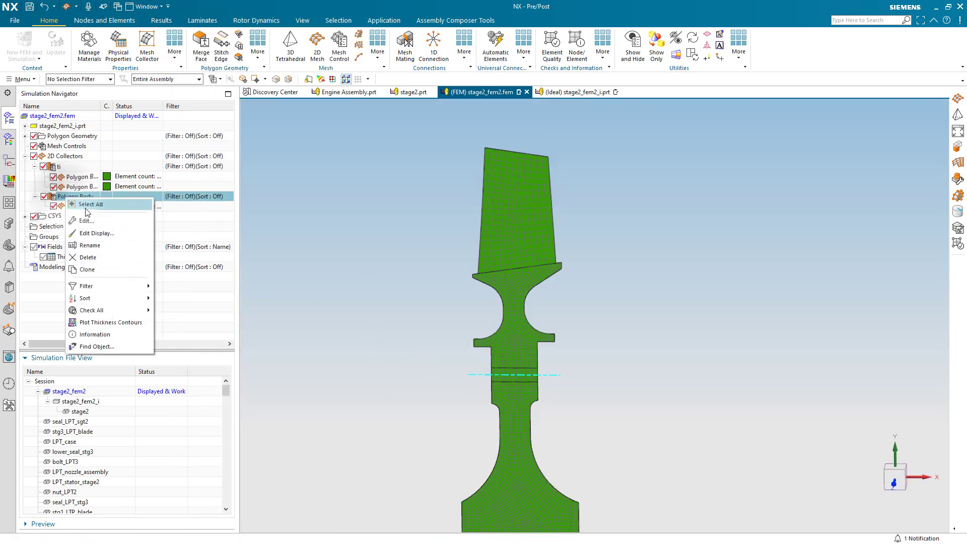
{"action": "left_click", "coordinate": [92, 222]}
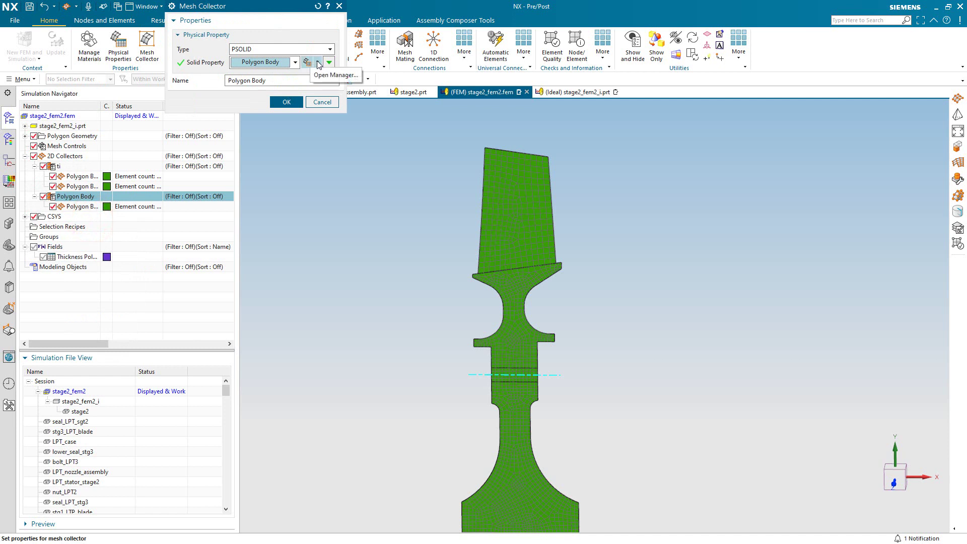
{"action": "left_click", "coordinate": [318, 62]}
{"action": "left_click", "coordinate": [307, 98]}
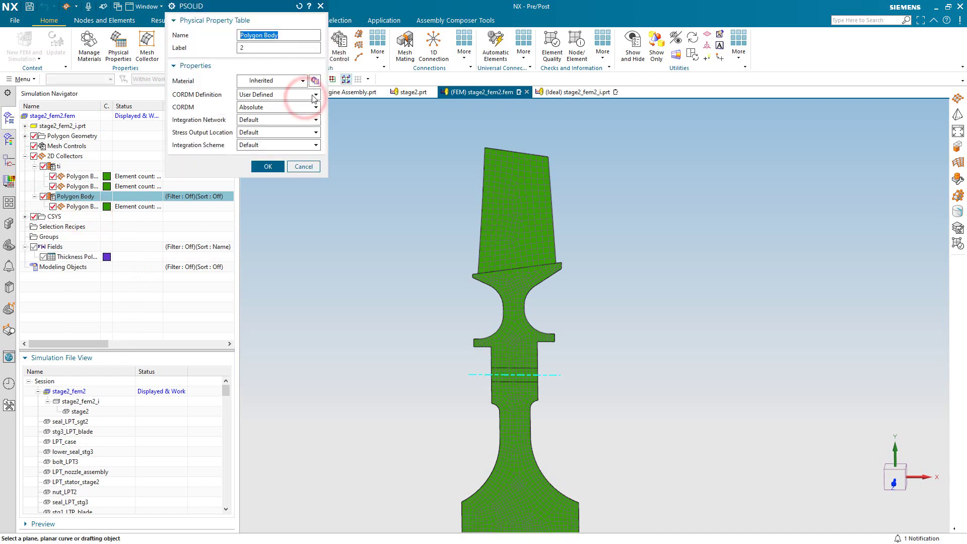
{"action": "left_click", "coordinate": [303, 81]}
{"action": "left_click", "coordinate": [275, 112]}
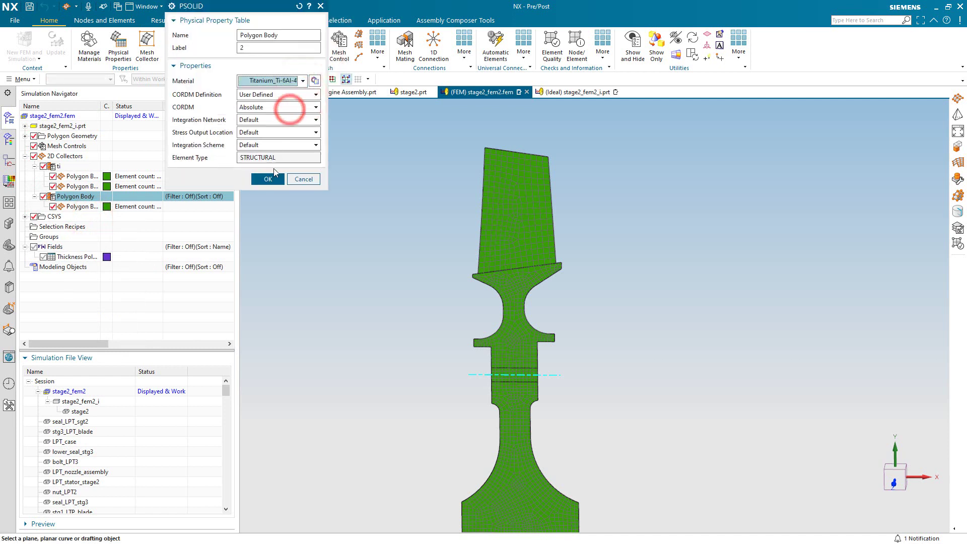
{"action": "left_click", "coordinate": [271, 176]}
{"action": "key", "text": "Return"}
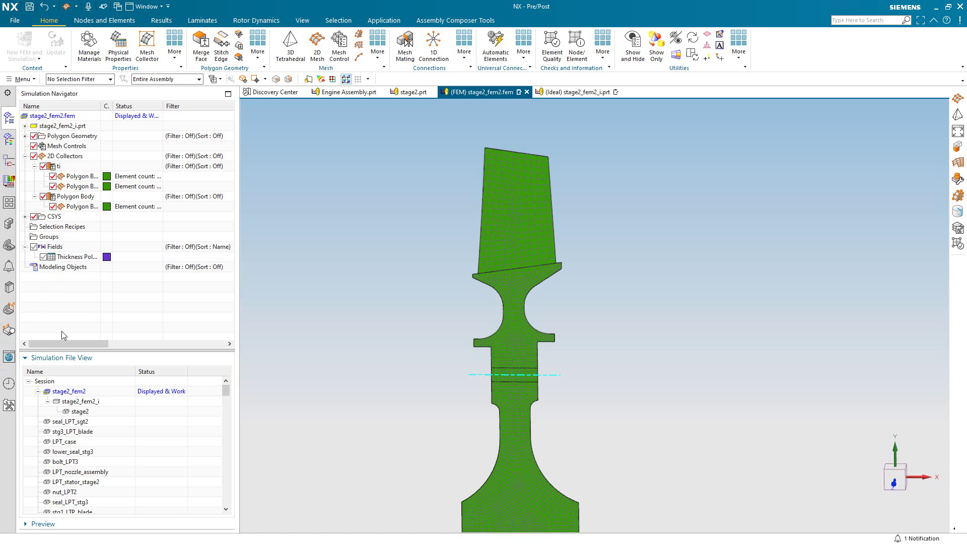
Step: Open the compr_assy_assyfem2_sim1 simulation from recent files and expand the compr_assy_assyfem2 node
{"action": "left_click", "coordinate": [9, 384]}
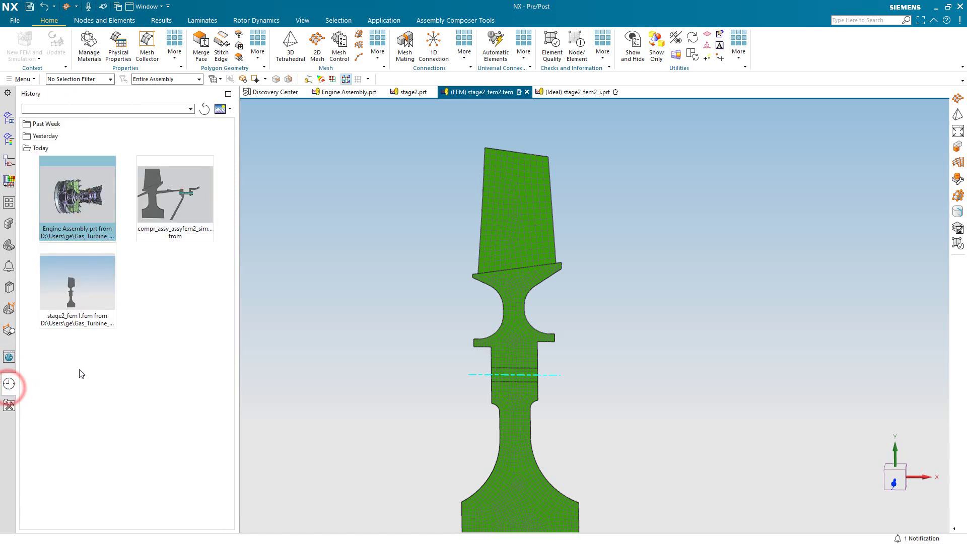
{"action": "left_click", "coordinate": [183, 218]}
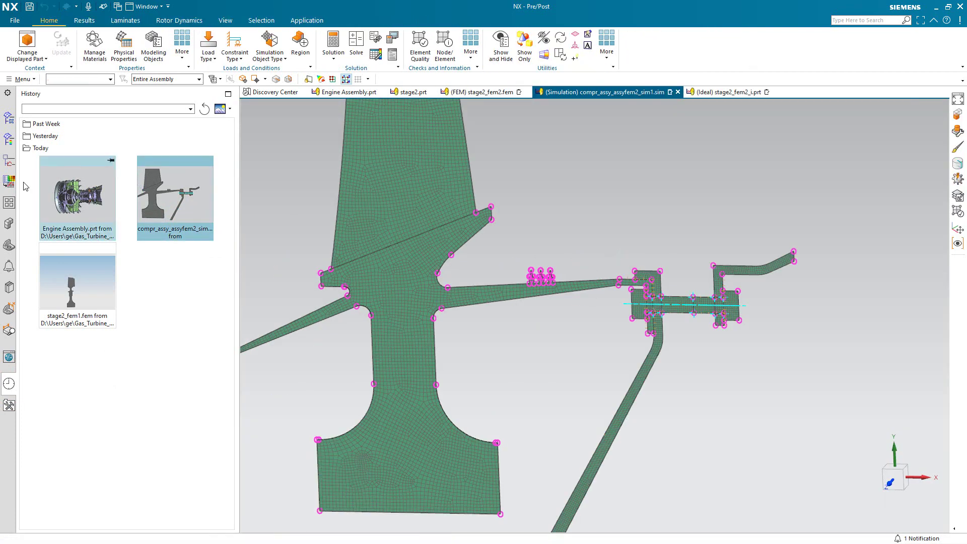
{"action": "left_click", "coordinate": [9, 126]}
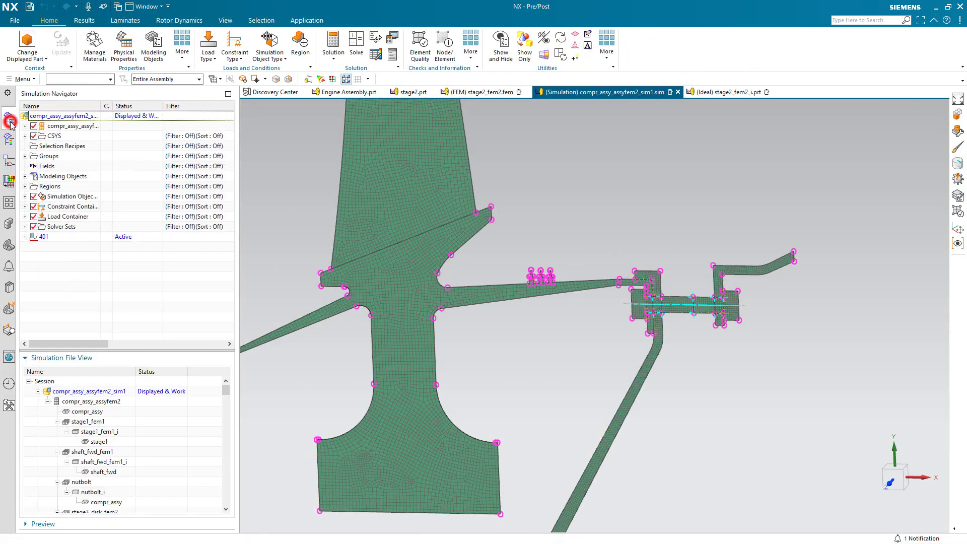
{"action": "left_click", "coordinate": [25, 126]}
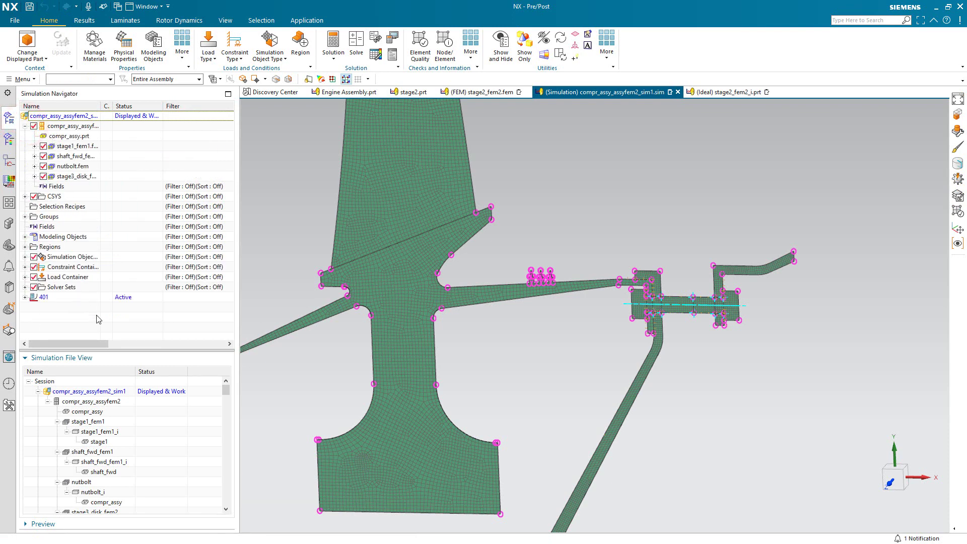
Step: Make the compr_assy_assyfem2 assembly FEM the displayed part and expand its compr_assy.prt component list
{"action": "double_click", "coordinate": [105, 403]}
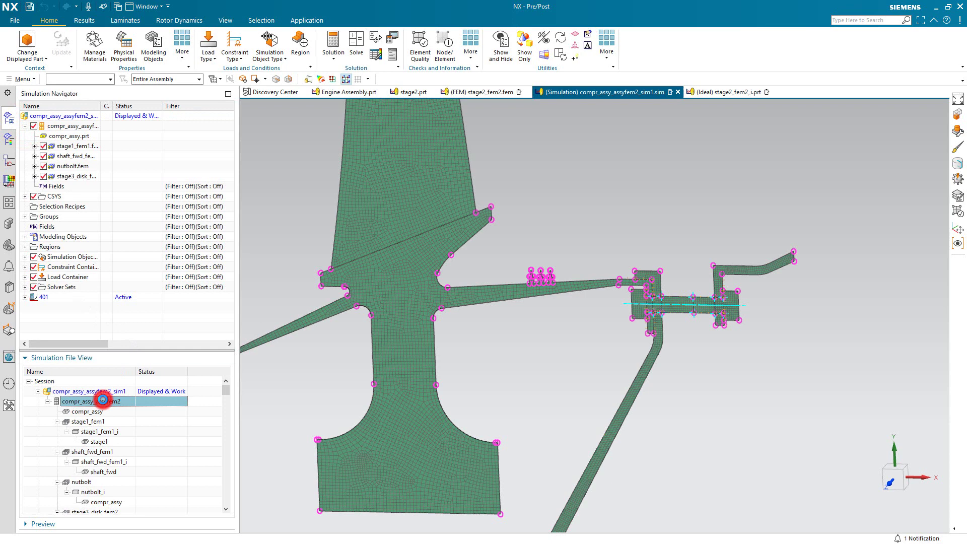
{"action": "scroll", "coordinate": [371, 339], "scroll_direction": "up", "scroll_amount": 8}
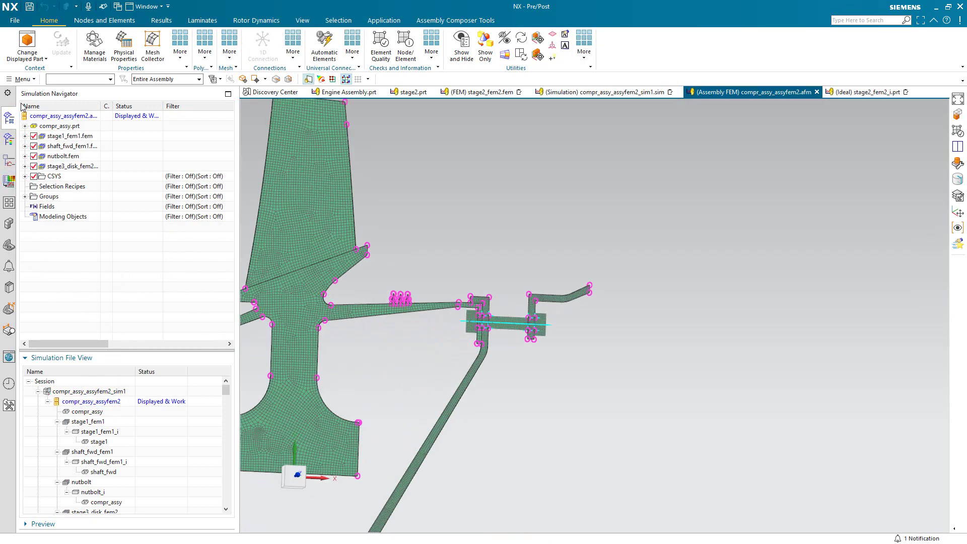
{"action": "left_click", "coordinate": [25, 127]}
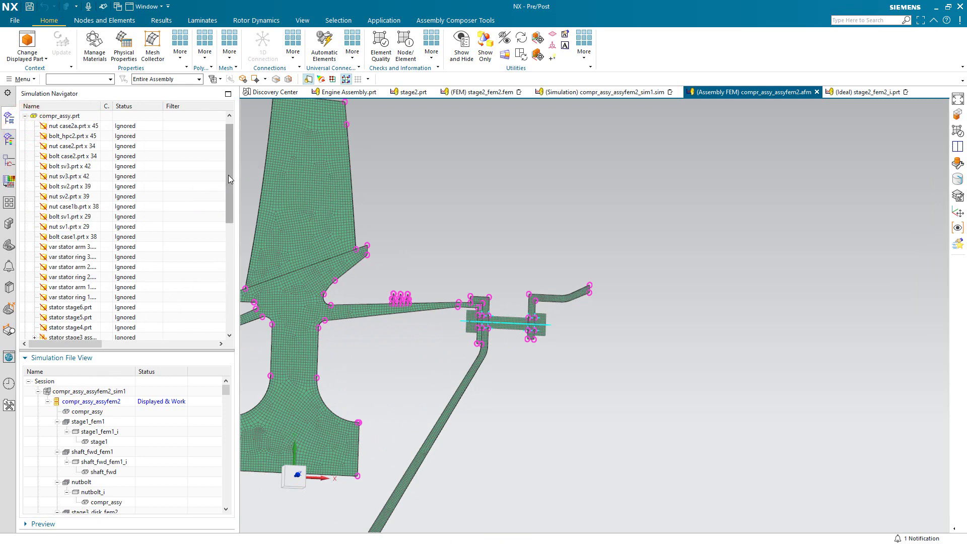
{"action": "left_click_drag", "start_coordinate": [228, 176], "coordinate": [239, 261]}
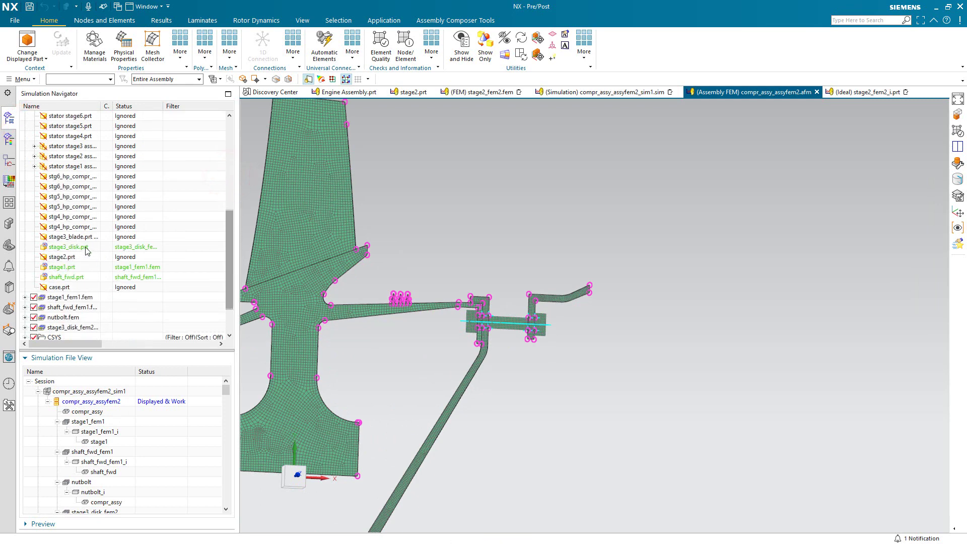
Step: Map stage2.prt to the existing stage2_fem2 mesh, keeping the component's original layer
{"action": "right_click", "coordinate": [67, 258]}
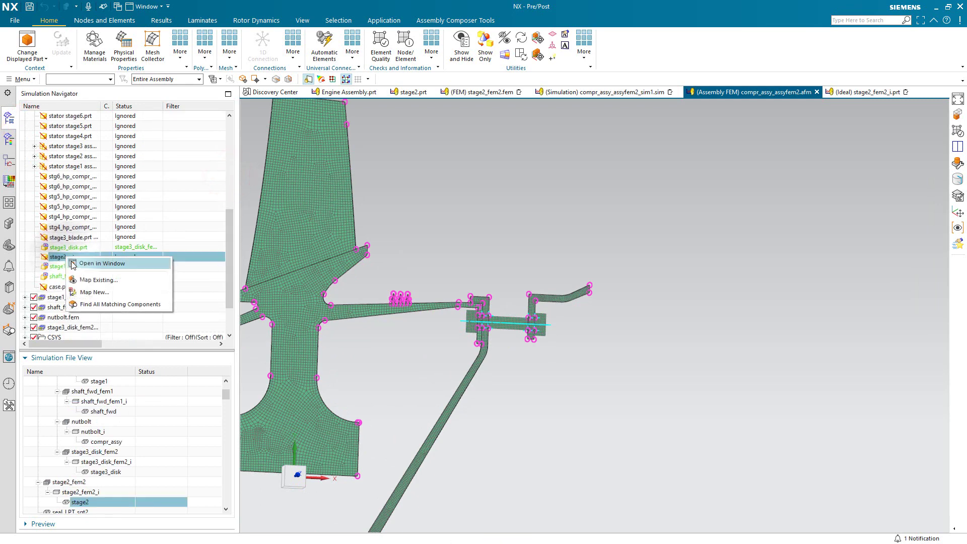
{"action": "left_click", "coordinate": [90, 283]}
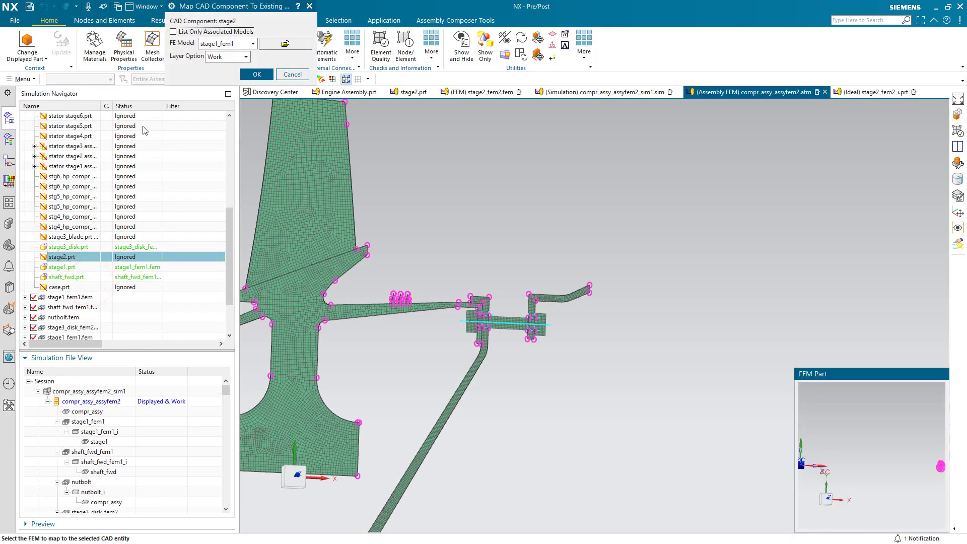
{"action": "left_click", "coordinate": [197, 32]}
{"action": "left_click", "coordinate": [238, 57]}
{"action": "left_click", "coordinate": [230, 70]}
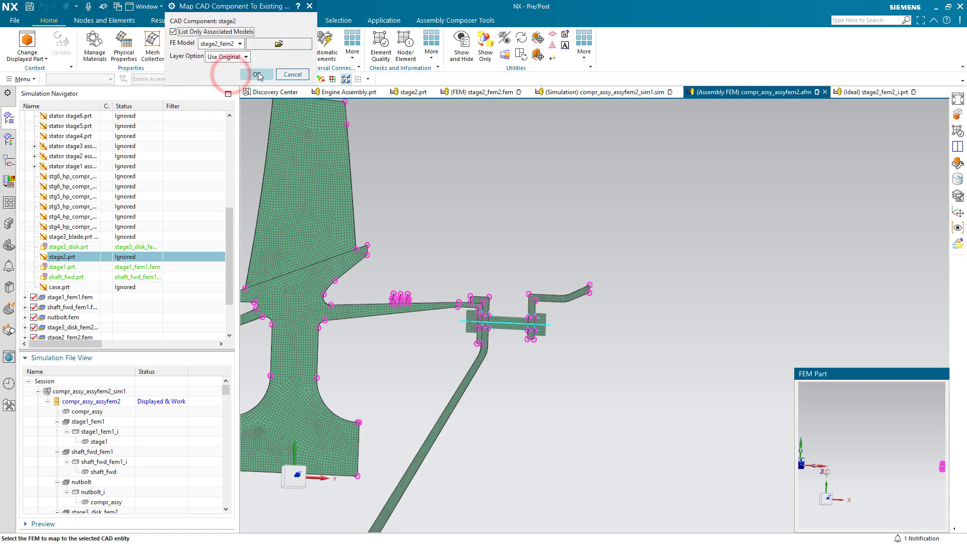
{"action": "left_click", "coordinate": [257, 75]}
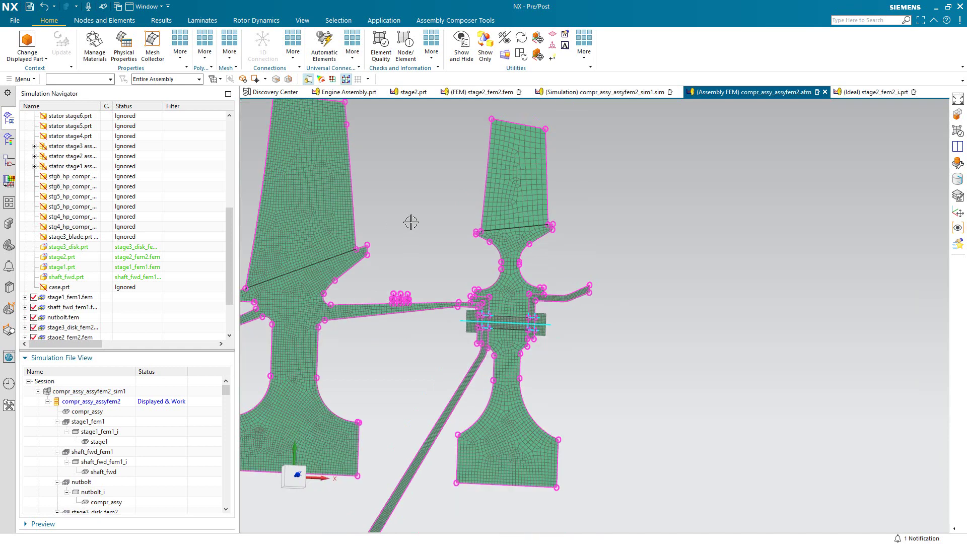
Step: View the section straight on and collapse the CAD component list
{"action": "key", "text": "ctrl+alt+t"}
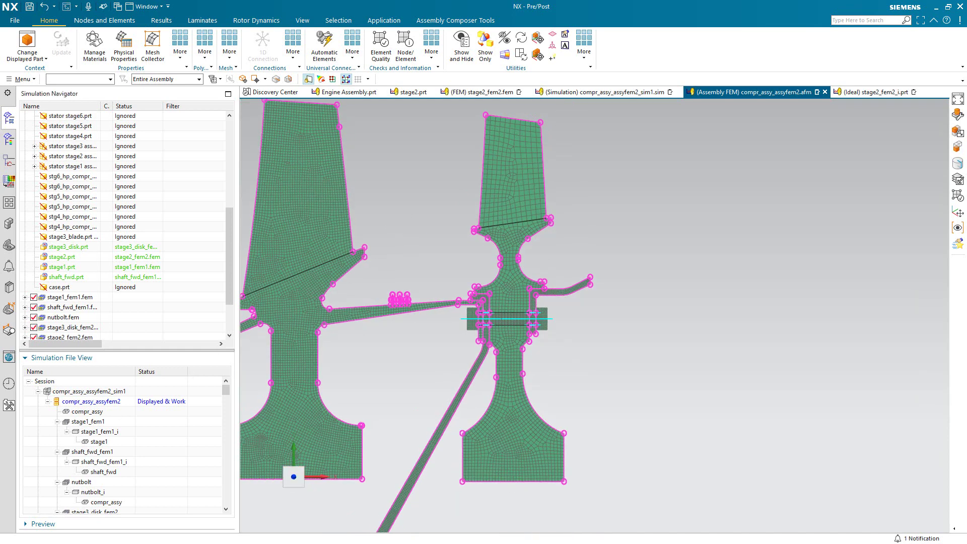
{"action": "scroll", "coordinate": [54, 161], "scroll_direction": "up", "scroll_amount": 7}
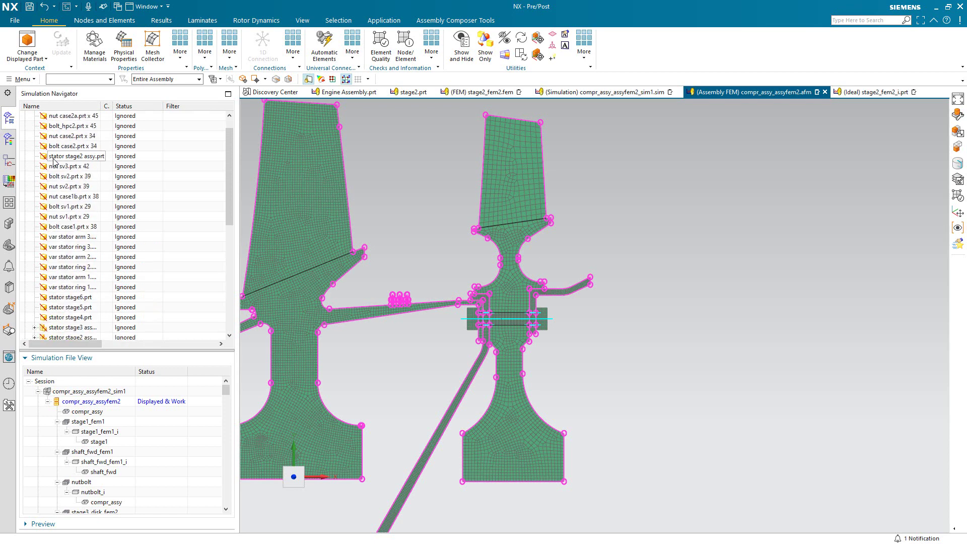
{"action": "left_click", "coordinate": [24, 126]}
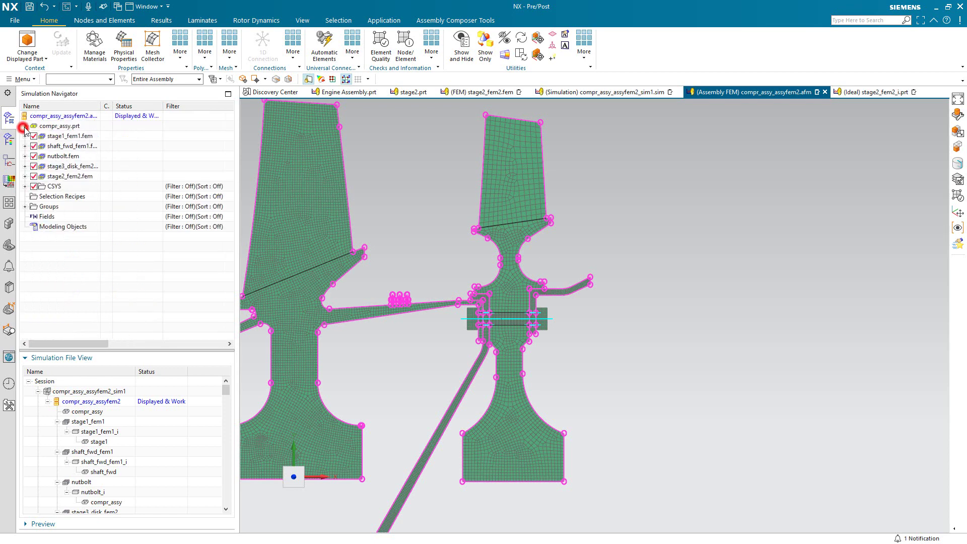
Step: Automatically resolve label conflicts for compr_assy_assyfem2 in the Assembly Label Manager
{"action": "right_click", "coordinate": [51, 115]}
{"action": "mouse_move", "coordinate": [101, 287]}
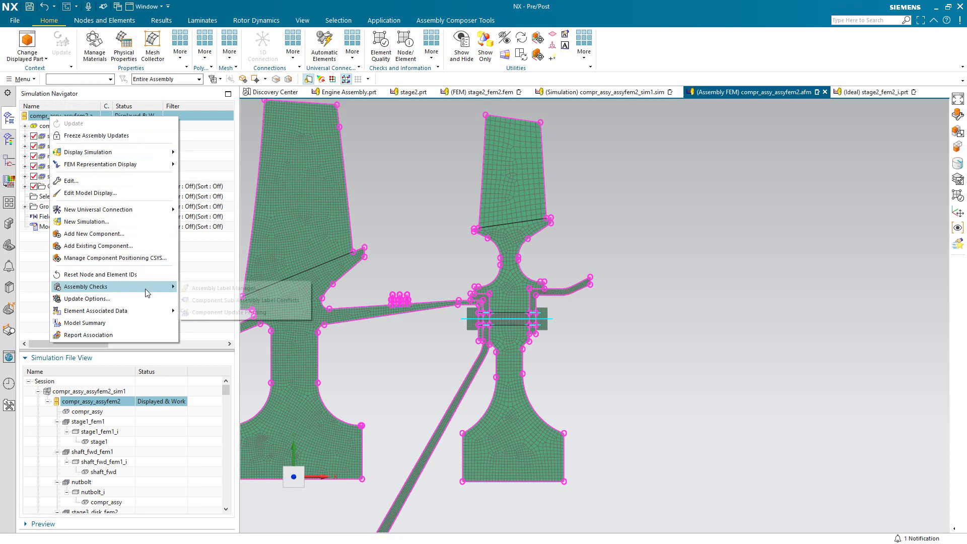
{"action": "left_click", "coordinate": [194, 290]}
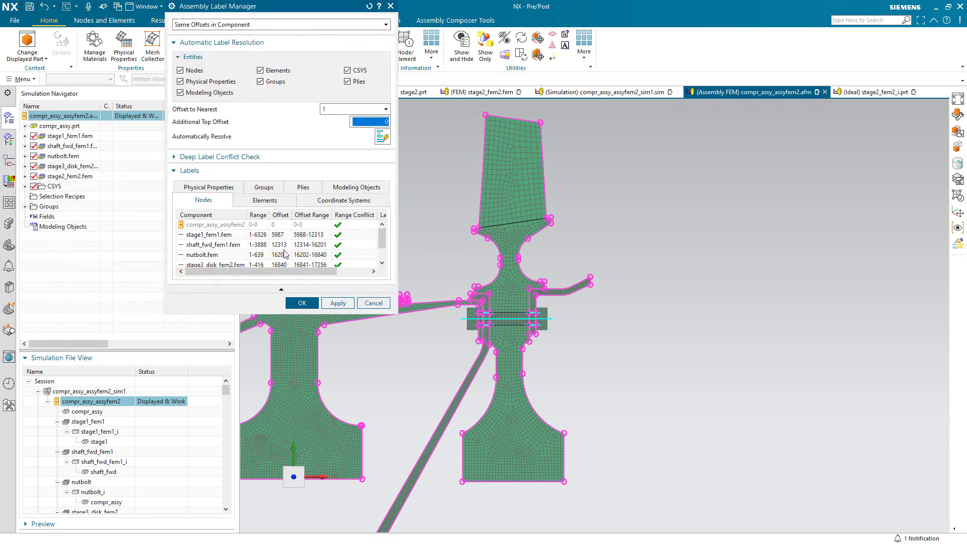
{"action": "mouse_move", "coordinate": [384, 236]}
{"action": "left_mouse_down"}
{"action": "mouse_move", "coordinate": [384, 247]}
{"action": "mouse_move", "coordinate": [383, 235]}
{"action": "left_mouse_up"}
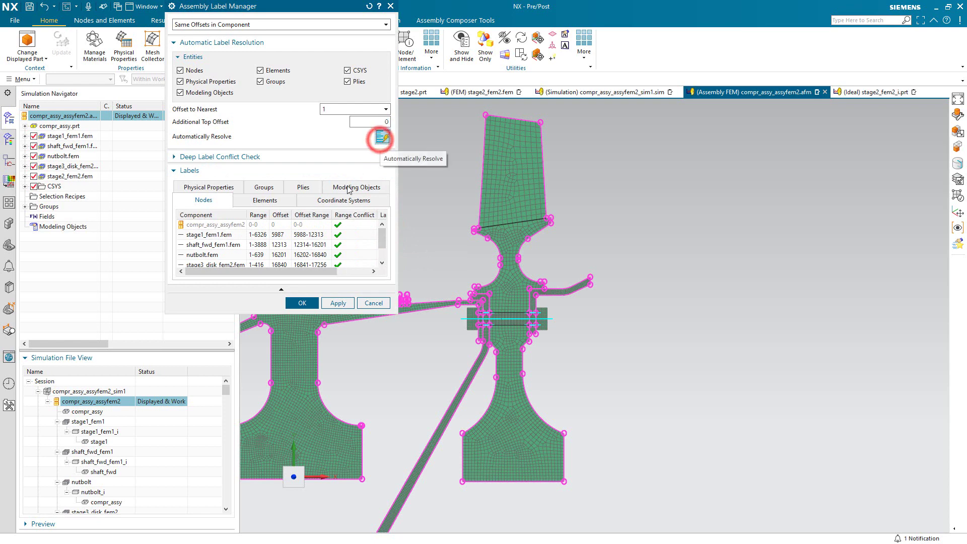
{"action": "left_click", "coordinate": [383, 137]}
{"action": "left_click", "coordinate": [305, 303]}
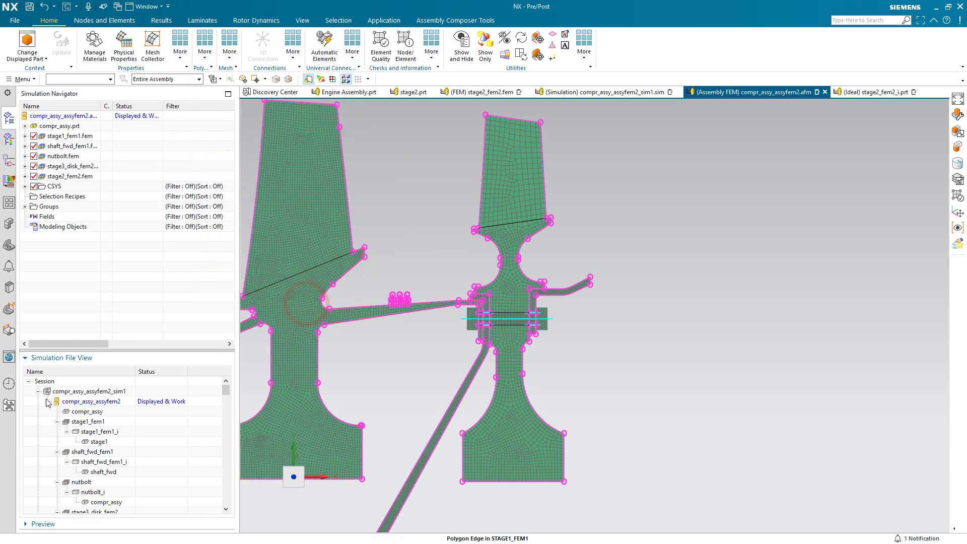
Step: Make compr_assy_assyfem2_sim1 the displayed part again and zoom into the joint
{"action": "double_click", "coordinate": [81, 395]}
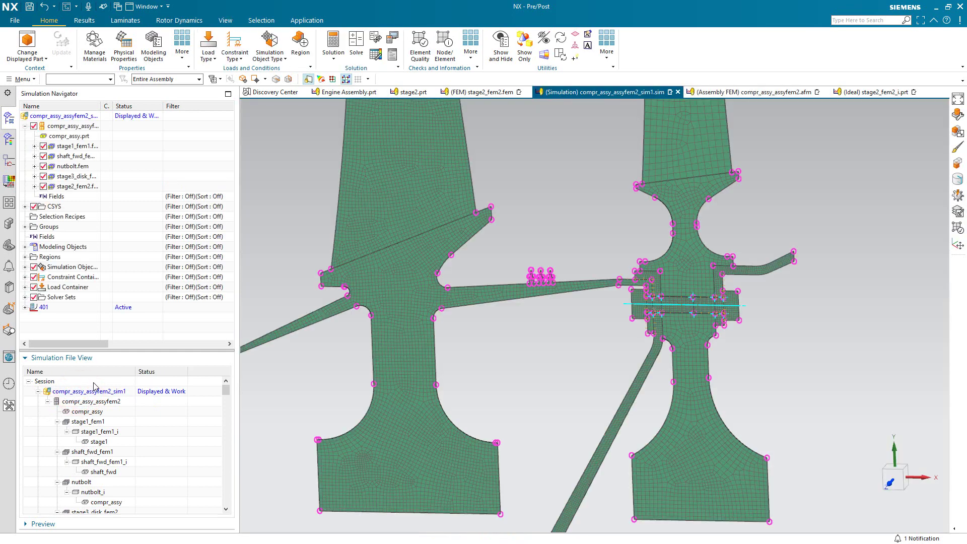
{"action": "scroll", "coordinate": [745, 271], "scroll_direction": "up", "scroll_amount": 5}
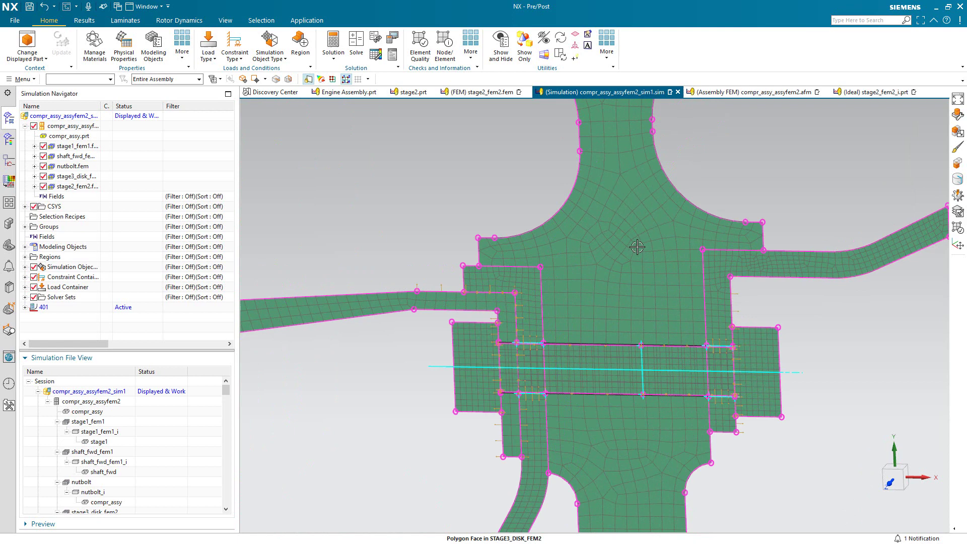
Step: Start a manual surface-to-surface contact, cancel it, and bring the simulation object types back up
{"action": "left_click", "coordinate": [269, 54]}
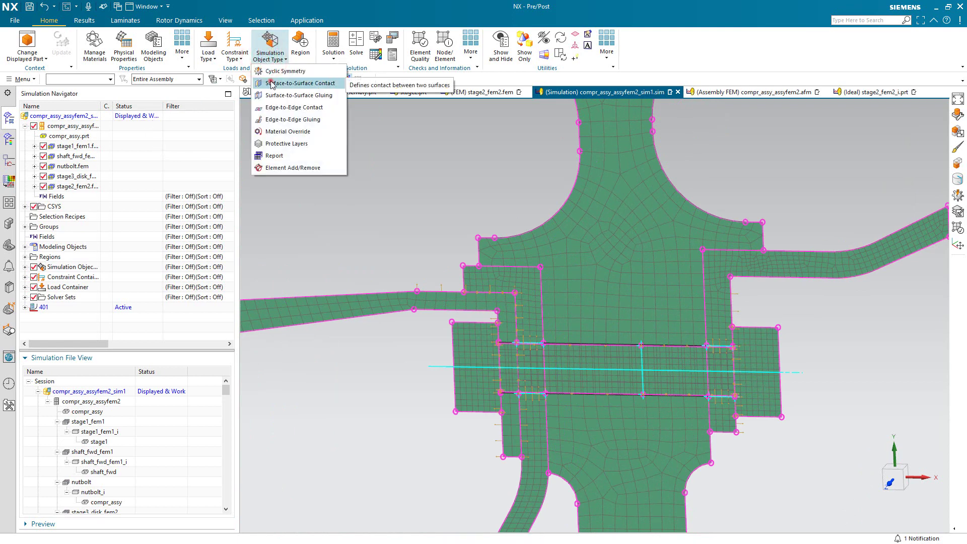
{"action": "left_click", "coordinate": [271, 84]}
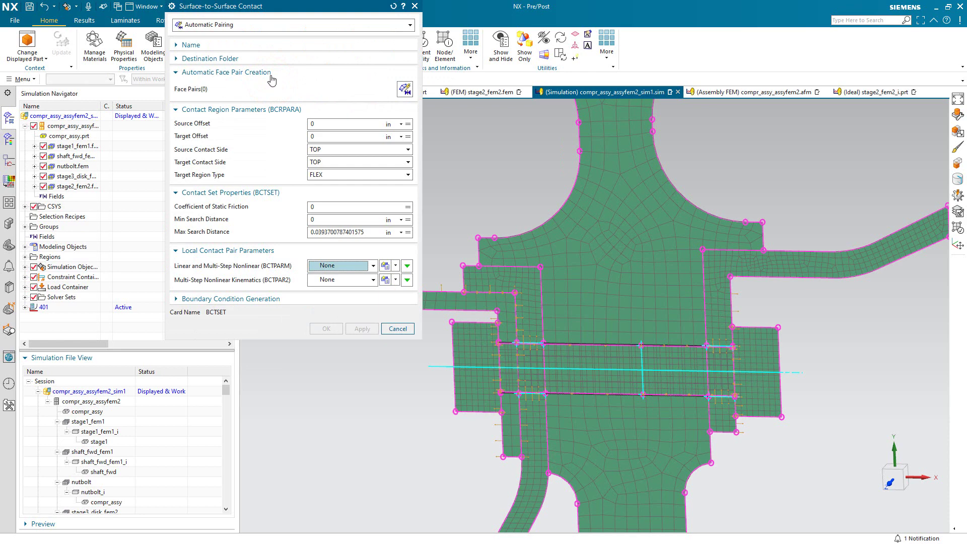
{"action": "left_click", "coordinate": [240, 25]}
{"action": "left_click", "coordinate": [255, 45]}
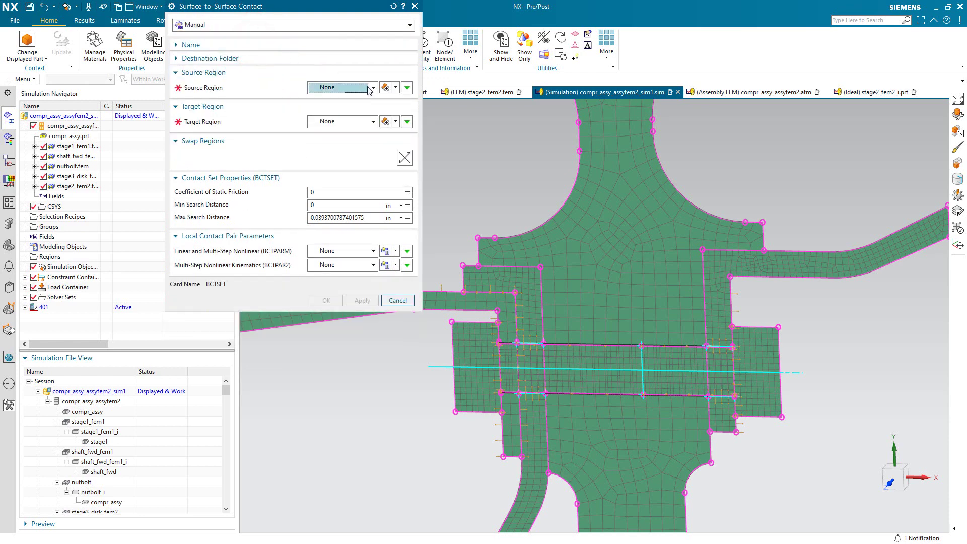
{"action": "left_click", "coordinate": [374, 88]}
{"action": "left_click", "coordinate": [373, 88]}
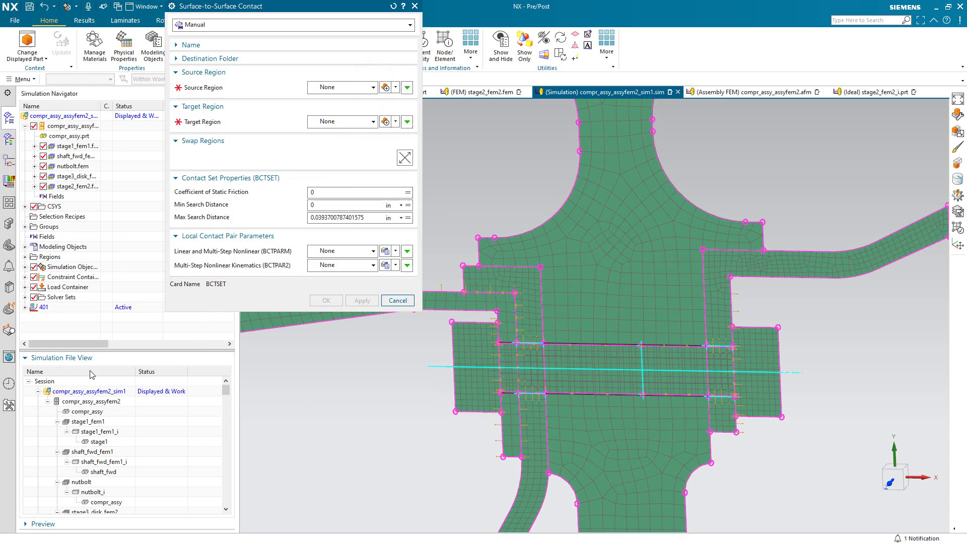
{"action": "left_click", "coordinate": [392, 301]}
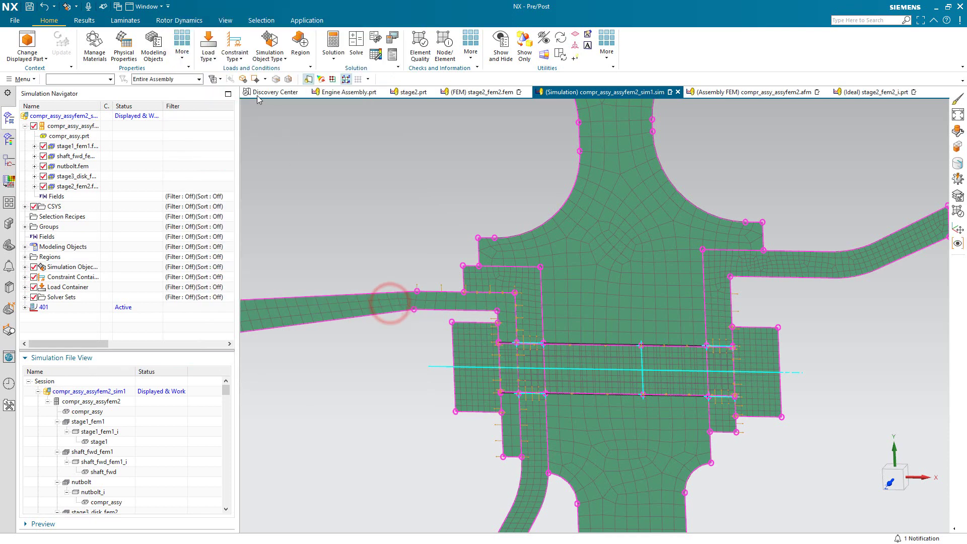
{"action": "left_click", "coordinate": [268, 56]}
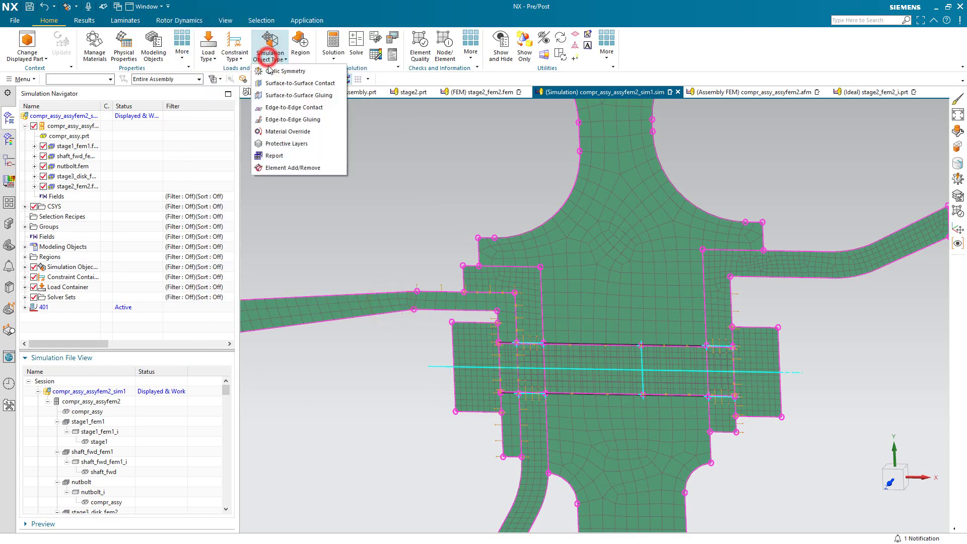
Step: Start a manual edge-to-edge contact with source 'aft faces shaft fwd' and a new target edge region
{"action": "left_click", "coordinate": [276, 109]}
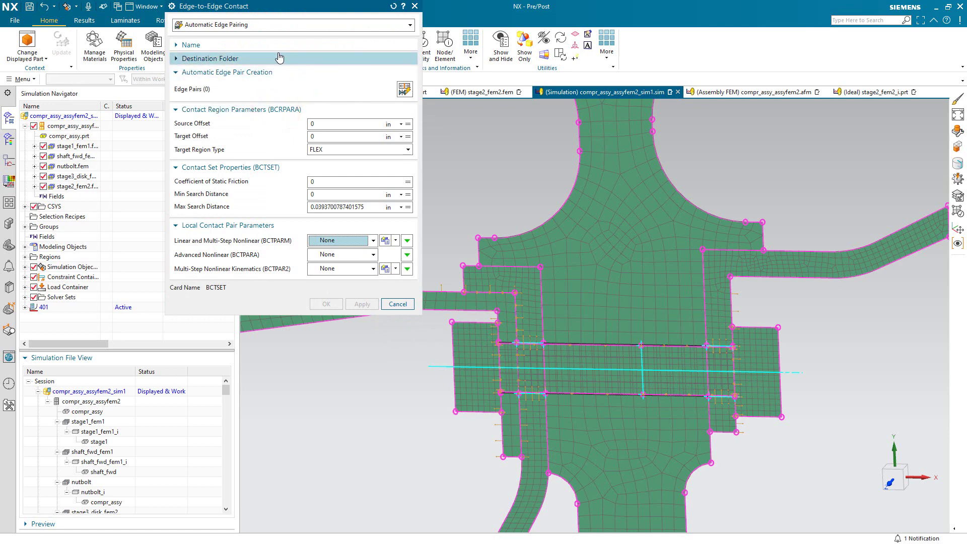
{"action": "left_click", "coordinate": [272, 25]}
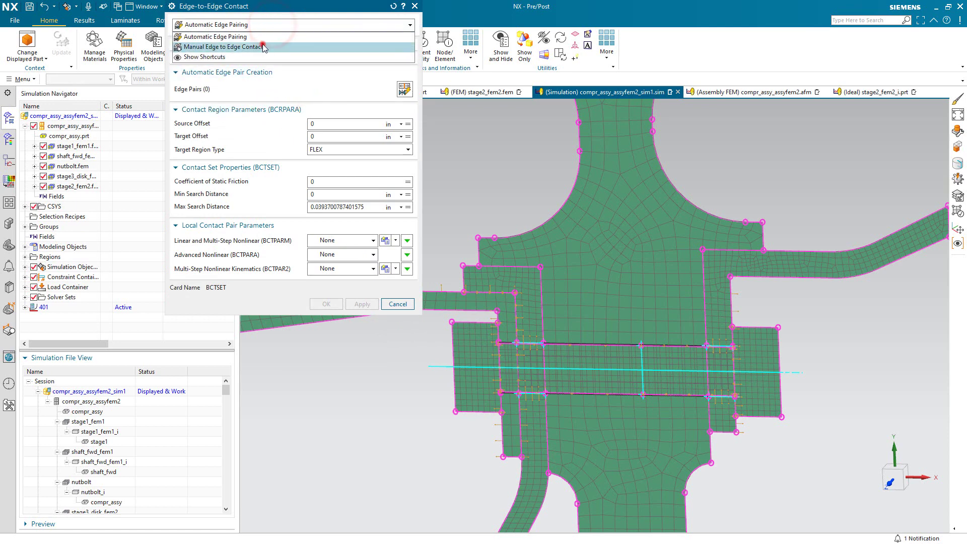
{"action": "left_click", "coordinate": [262, 44]}
{"action": "left_click", "coordinate": [372, 88]}
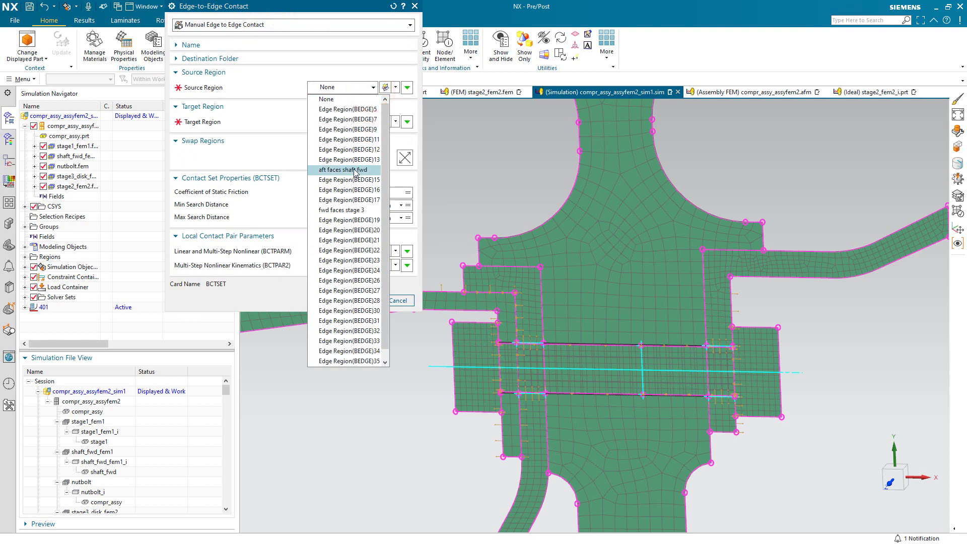
{"action": "left_click", "coordinate": [356, 170]}
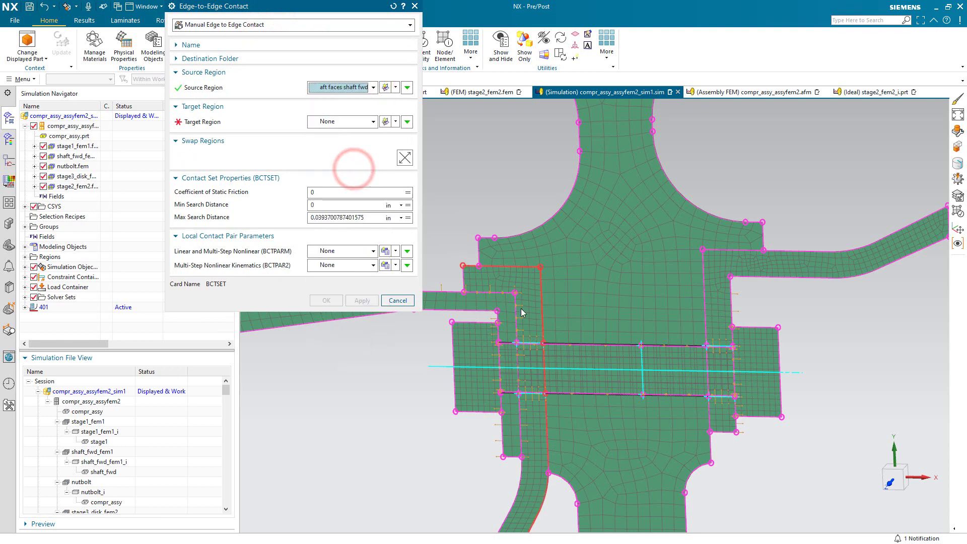
{"action": "left_click", "coordinate": [395, 122]}
{"action": "left_click", "coordinate": [386, 134]}
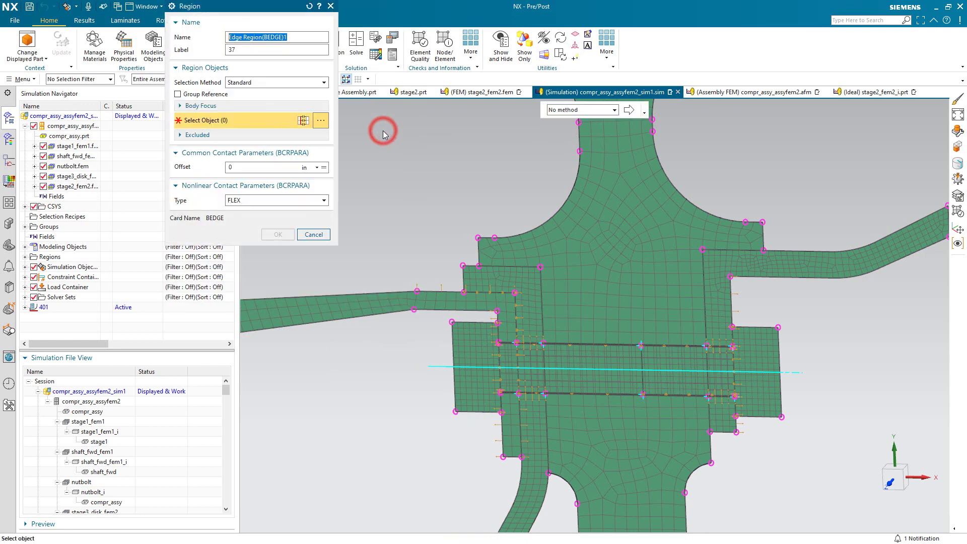
Step: Pick four stage-2 polygon edges for target Edge Region(BEDGE)1 and confirm it
{"action": "left_click", "coordinate": [502, 266]}
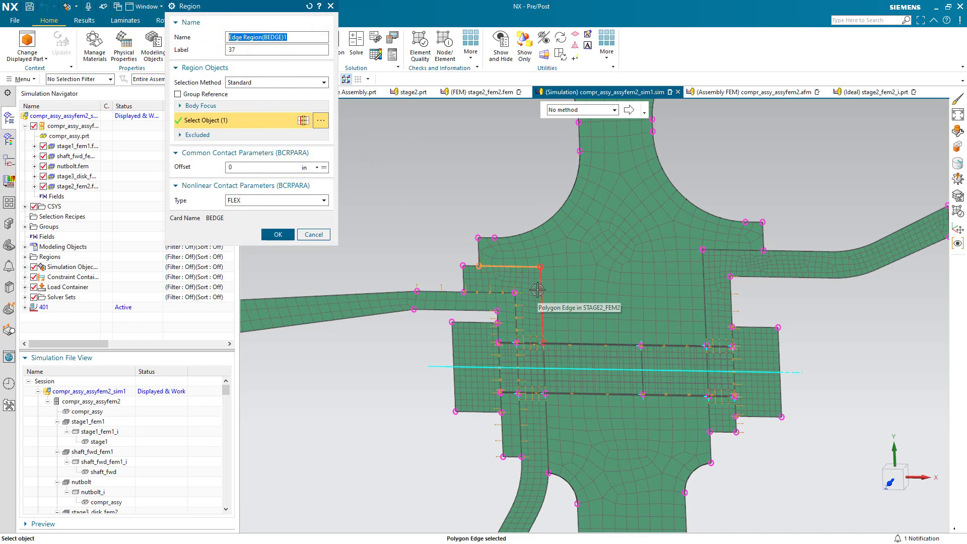
{"action": "mouse_move", "coordinate": [537, 290]}
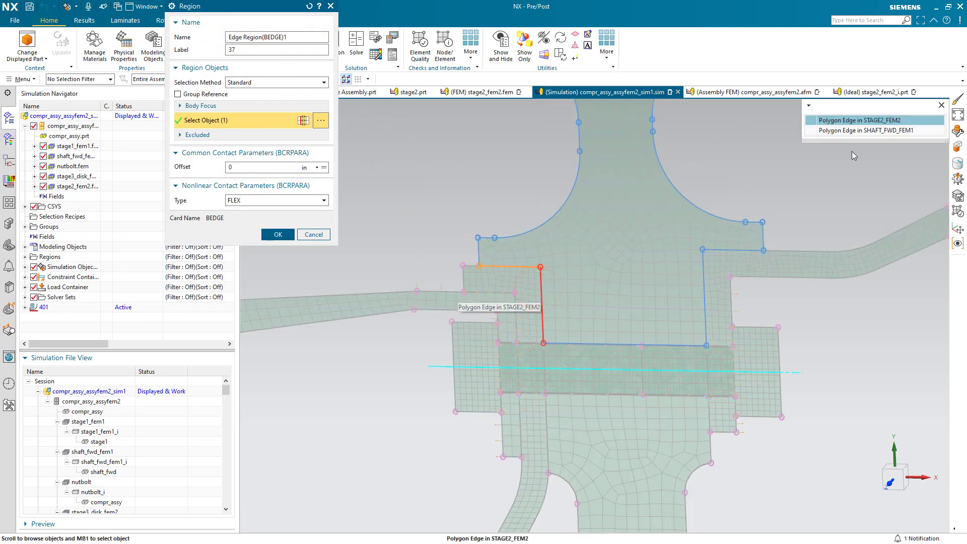
{"action": "left_click", "coordinate": [870, 130]}
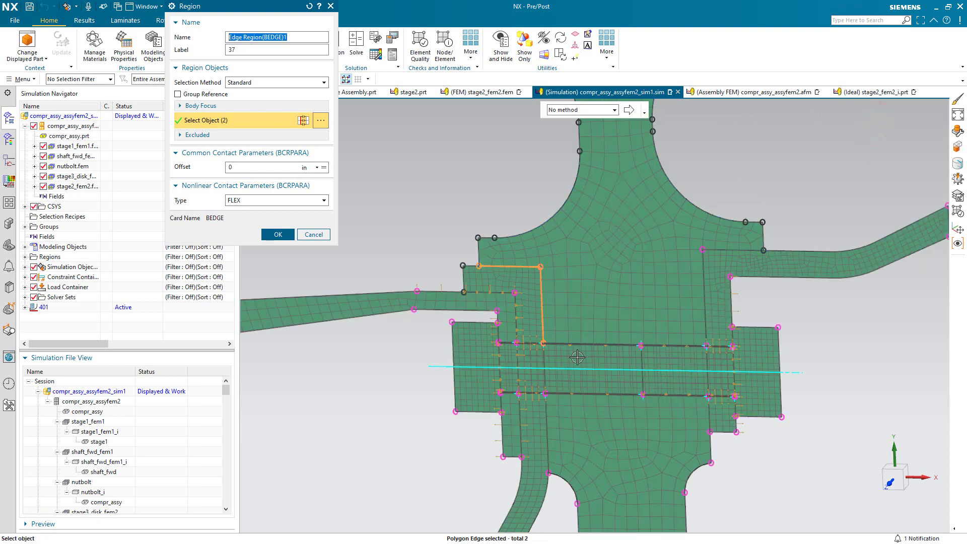
{"action": "left_click", "coordinate": [543, 359]}
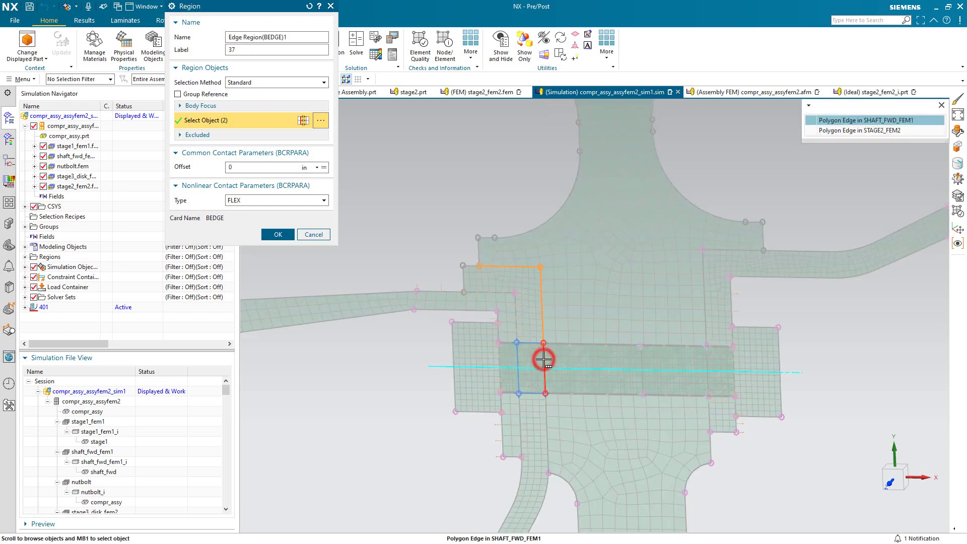
{"action": "left_click", "coordinate": [873, 131]}
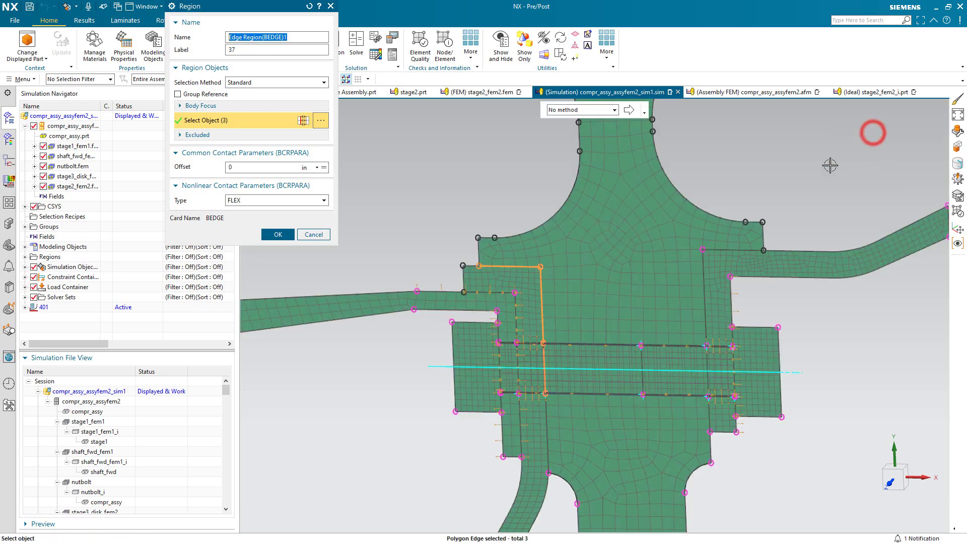
{"action": "left_click", "coordinate": [550, 429]}
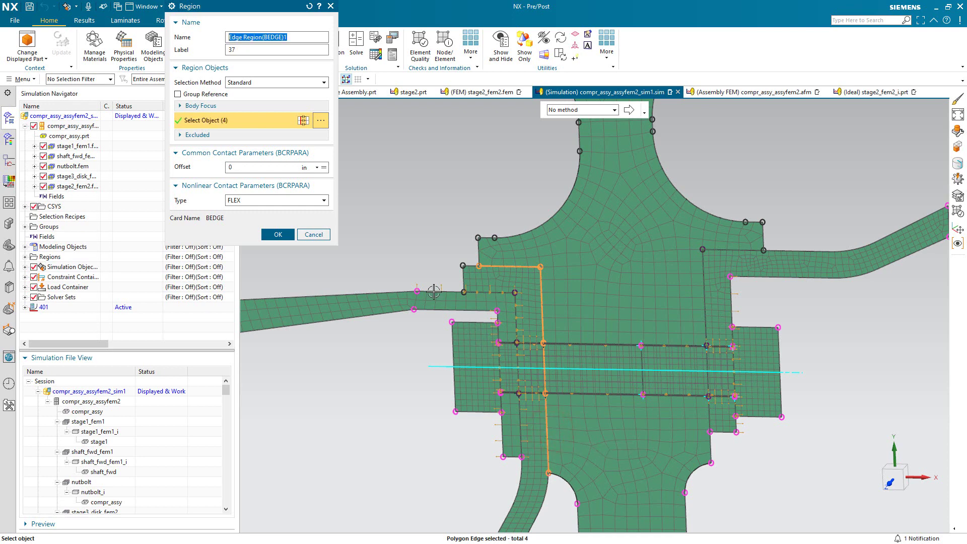
{"action": "left_click", "coordinate": [277, 234]}
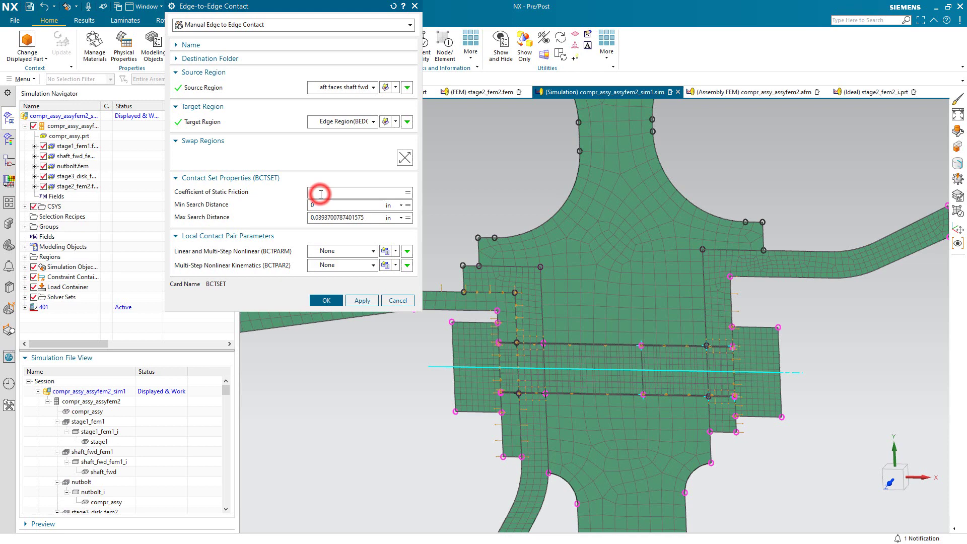
Step: Set static friction to cf and min search distance to -.01, then create the contact
{"action": "type", "text": "cf"}
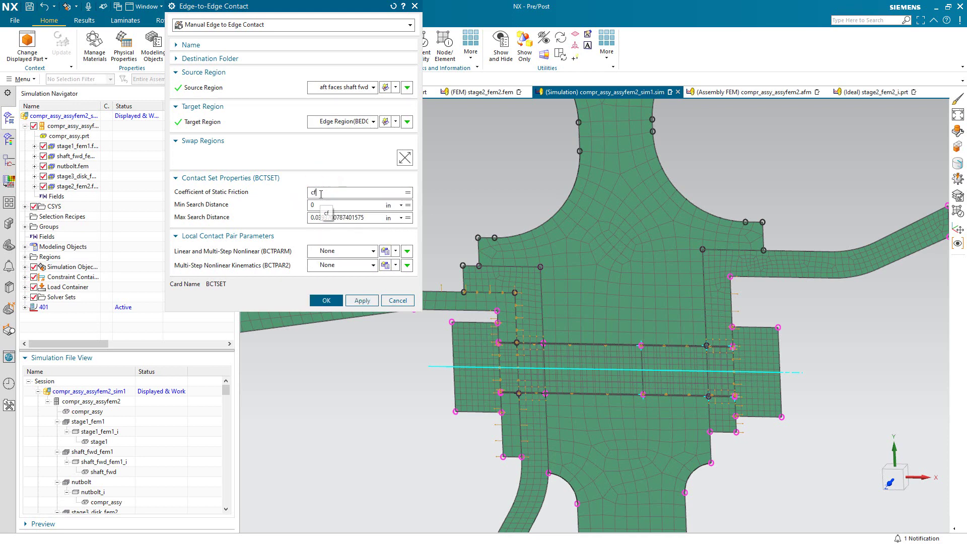
{"action": "left_click", "coordinate": [325, 206]}
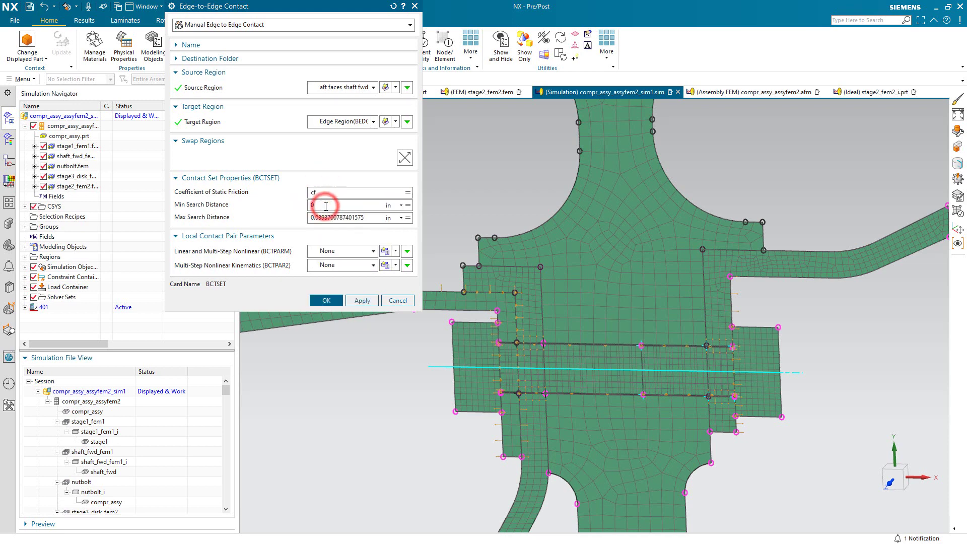
{"action": "type", "text": "-"}
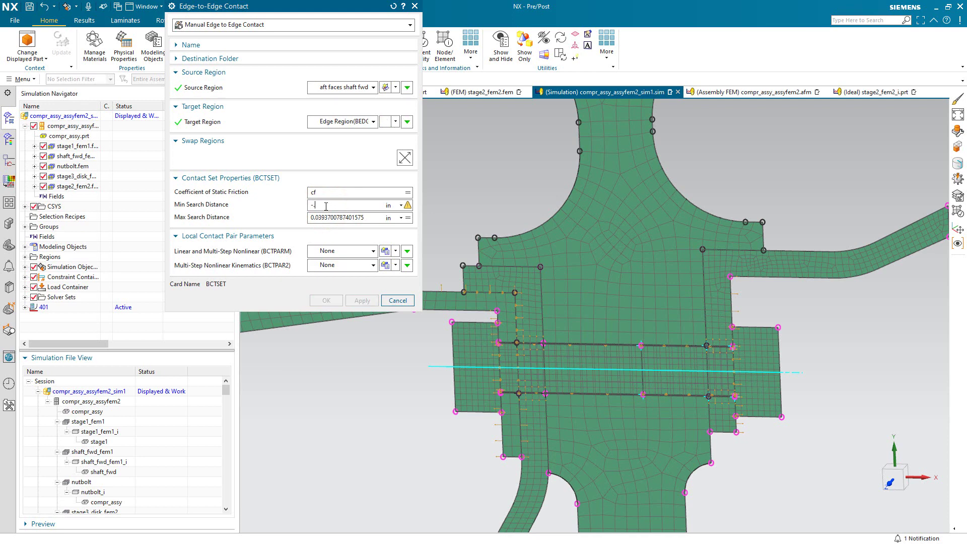
{"action": "type", "text": ".01"}
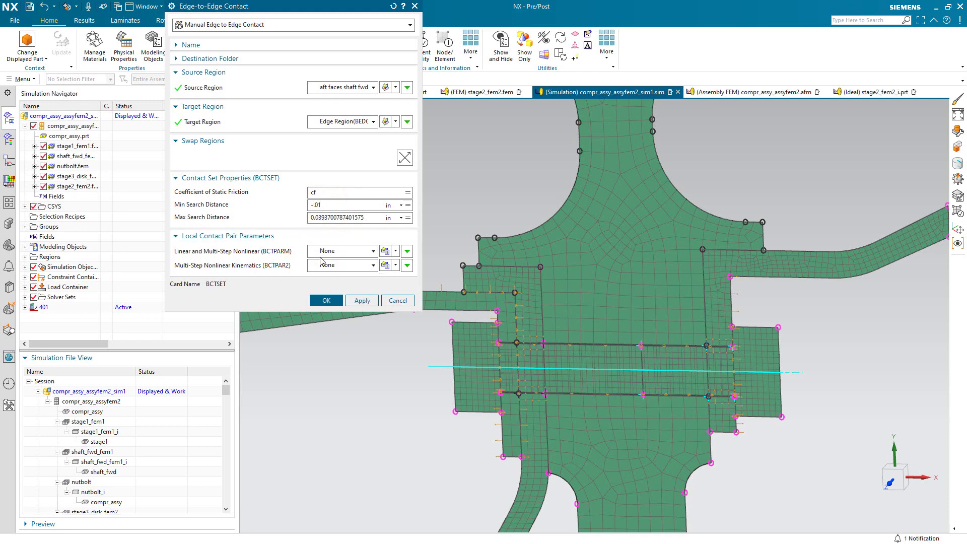
{"action": "left_click", "coordinate": [356, 302]}
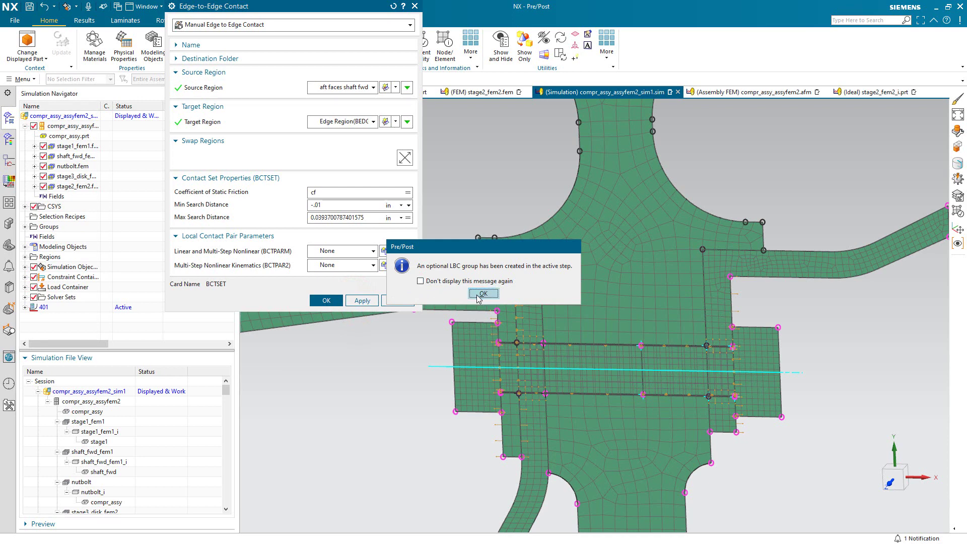
{"action": "left_click", "coordinate": [479, 295]}
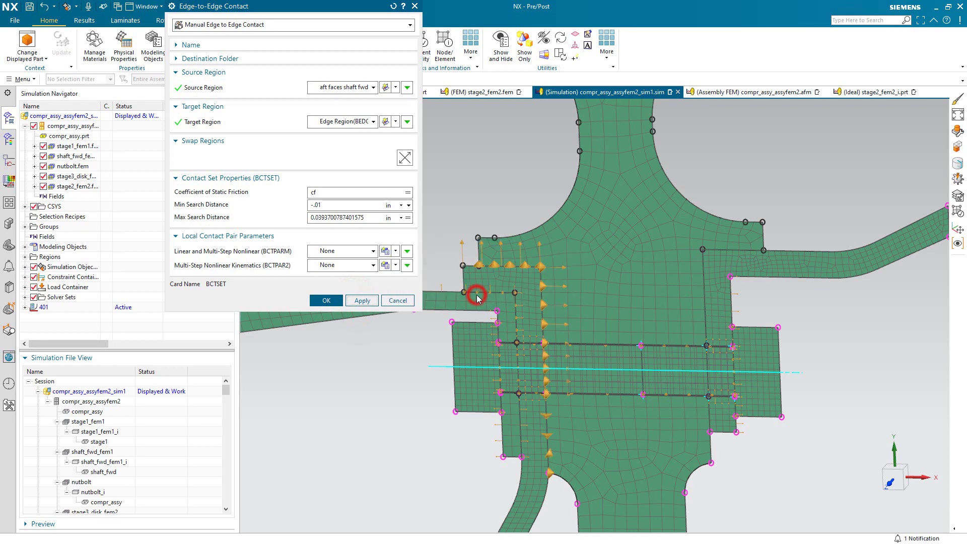
Step: Cancel further contacts and delete the Preload subcase's separate Simulation Objects group
{"action": "left_click", "coordinate": [25, 307]}
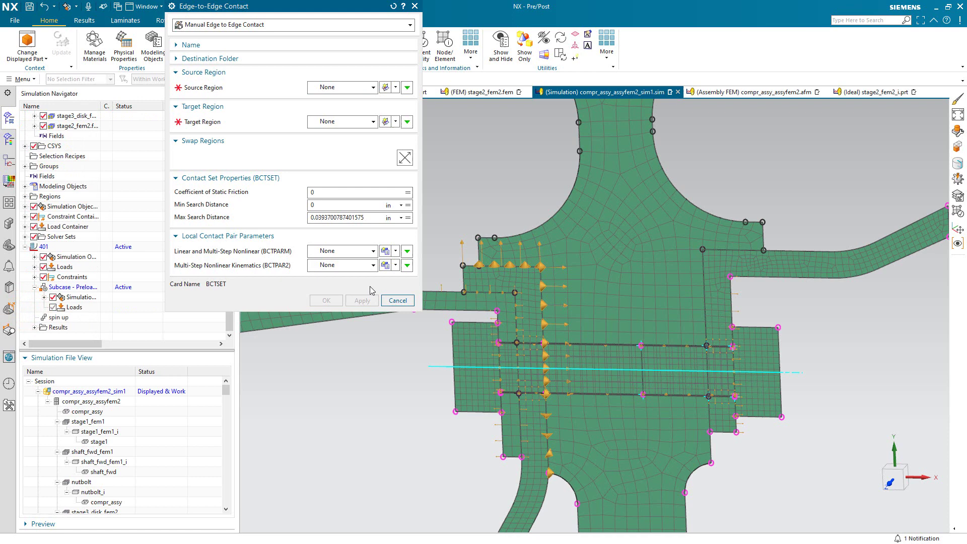
{"action": "left_click", "coordinate": [406, 300]}
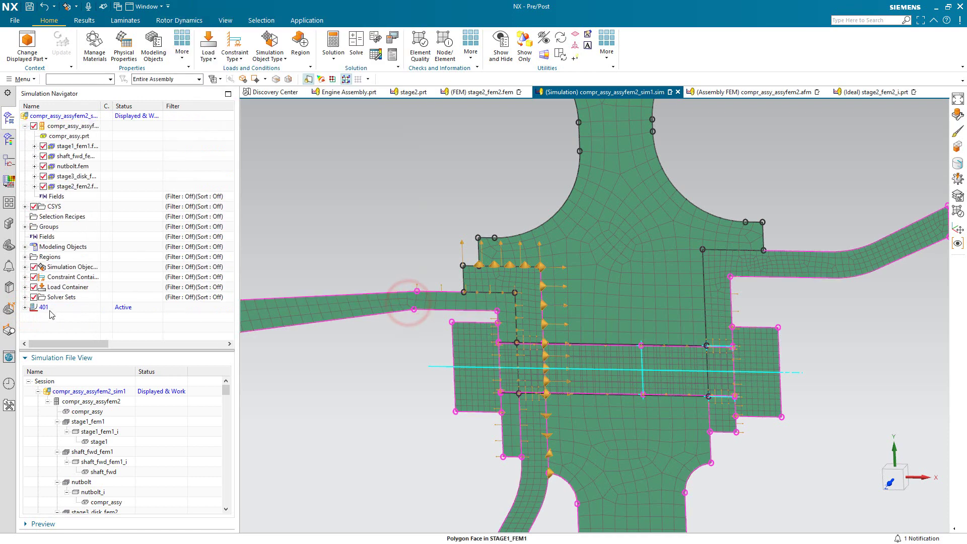
{"action": "left_click", "coordinate": [25, 308]}
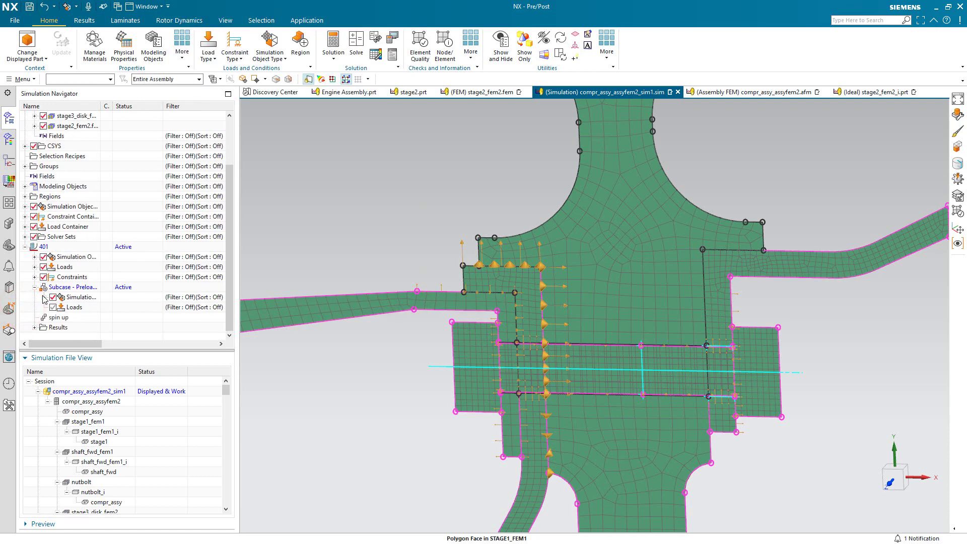
{"action": "left_click", "coordinate": [44, 297]}
{"action": "left_click", "coordinate": [79, 317]}
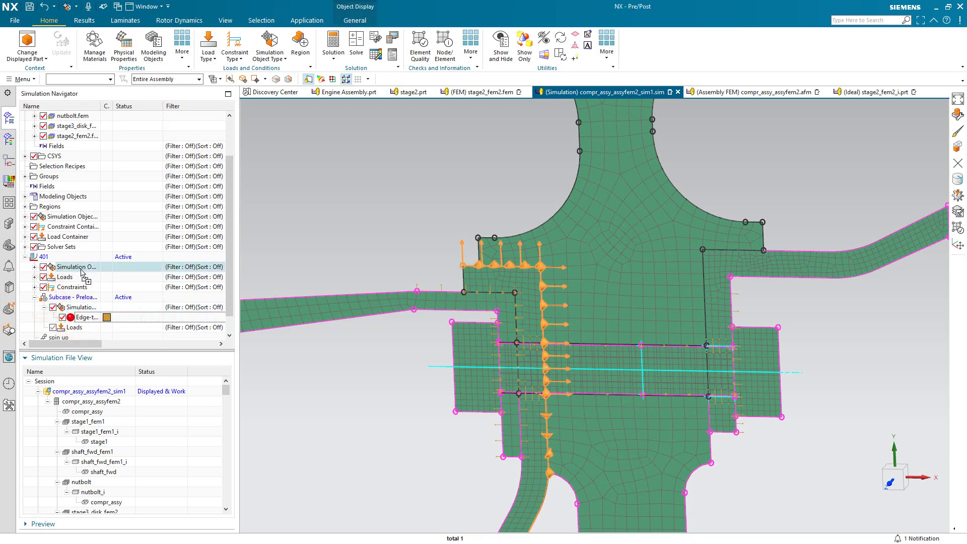
{"action": "key", "text": "Escape"}
{"action": "right_click", "coordinate": [85, 311]}
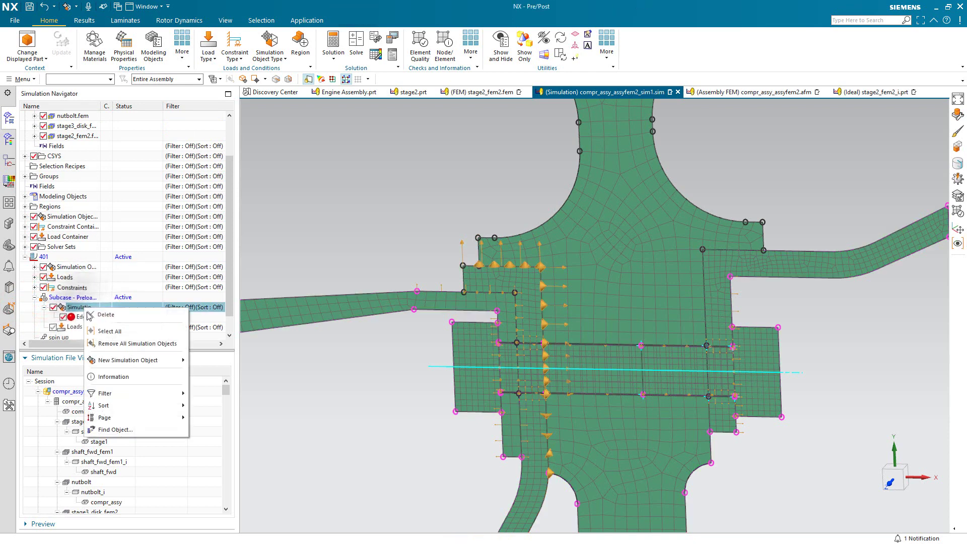
{"action": "left_click", "coordinate": [91, 315]}
{"action": "left_click", "coordinate": [93, 307]}
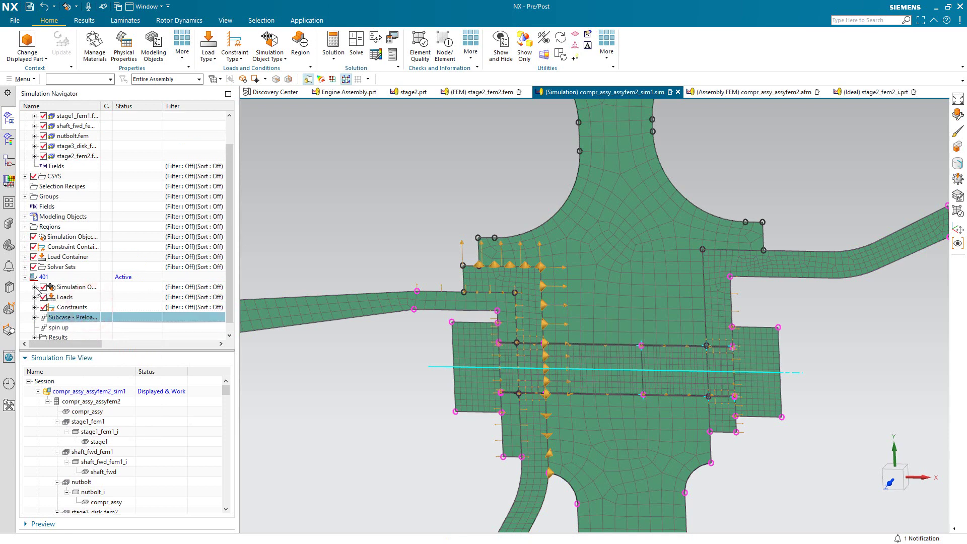
Step: Expand solution 401's Simulation Objects and locate Edge-to-Edge Contact(2) among its contacts
{"action": "left_click", "coordinate": [34, 287]}
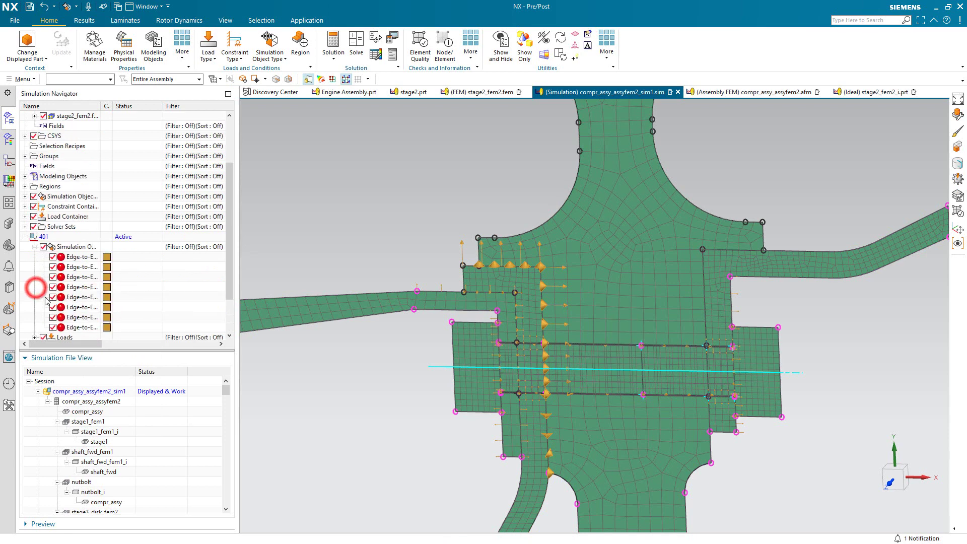
{"action": "double_click", "coordinate": [101, 109]}
{"action": "left_click", "coordinate": [90, 327]}
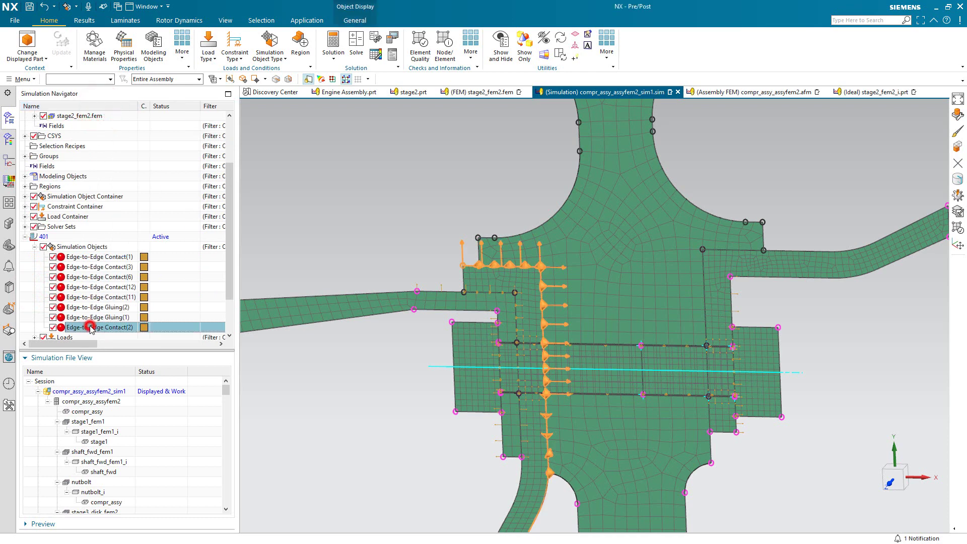
{"action": "key", "text": "Escape"}
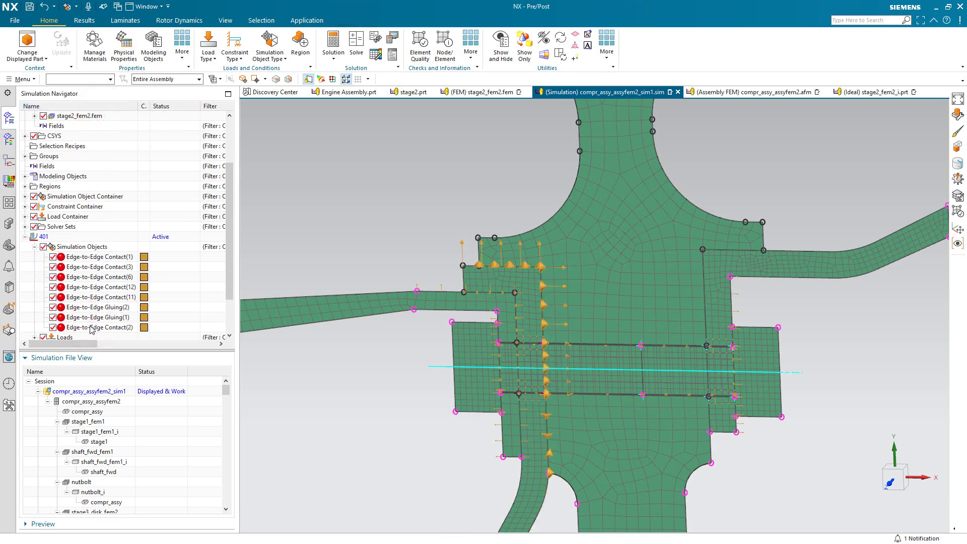
{"action": "right_click", "coordinate": [96, 246]}
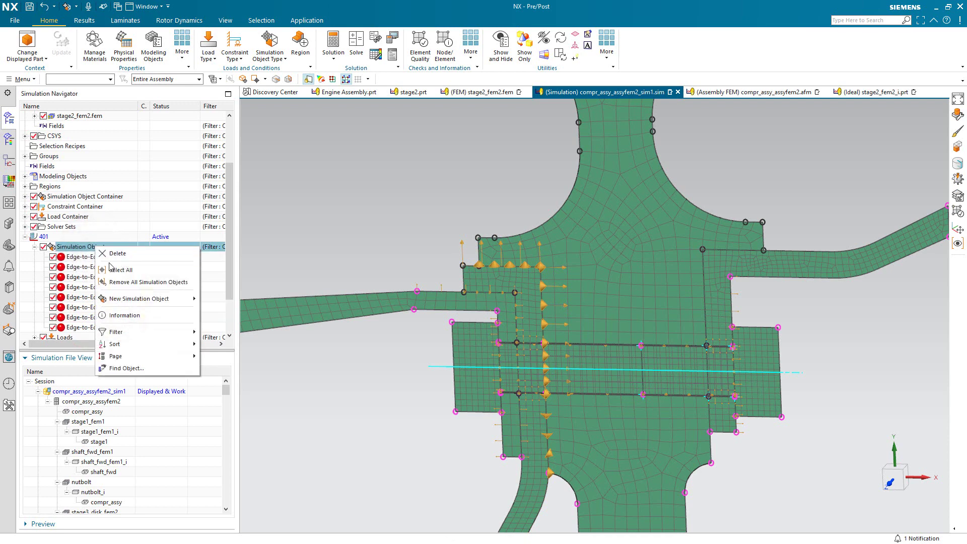
Step: Start a new edge-to-edge contact with source 'fwd faces stage 3' and a new target region
{"action": "left_click", "coordinate": [139, 298]}
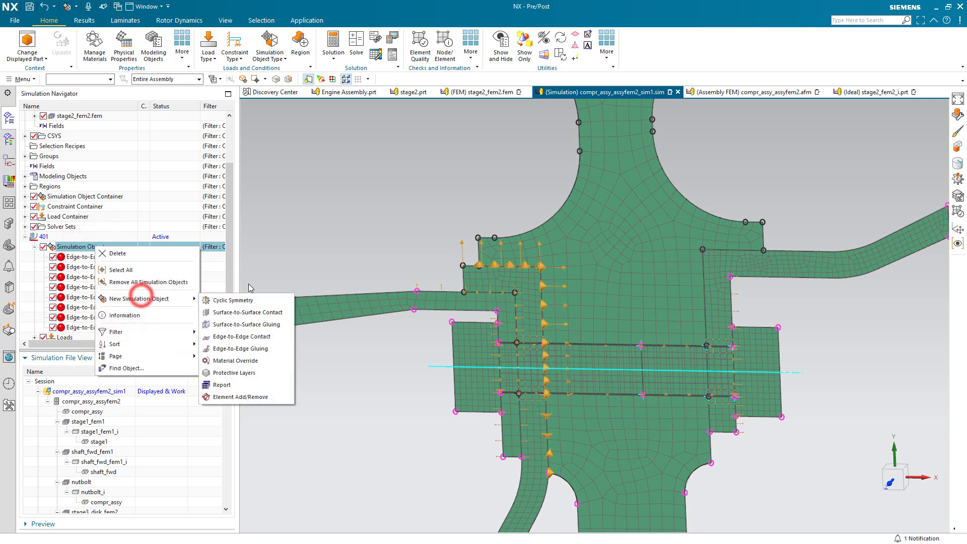
{"action": "left_click", "coordinate": [259, 336]}
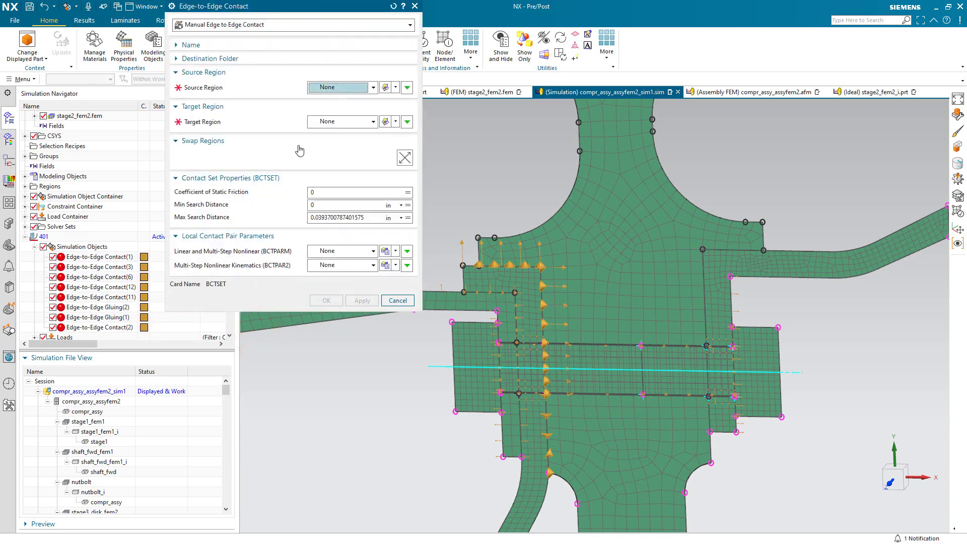
{"action": "left_click", "coordinate": [374, 88]}
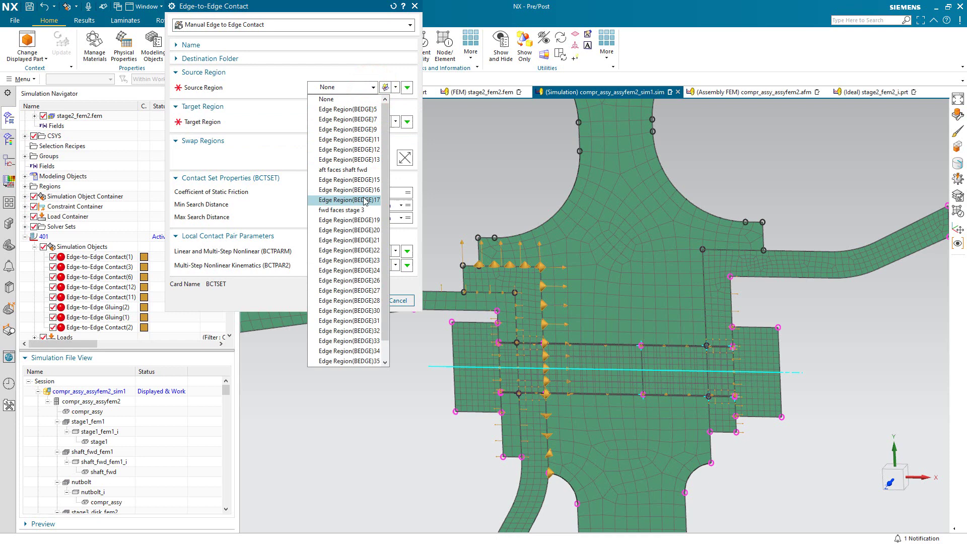
{"action": "left_click", "coordinate": [363, 213]}
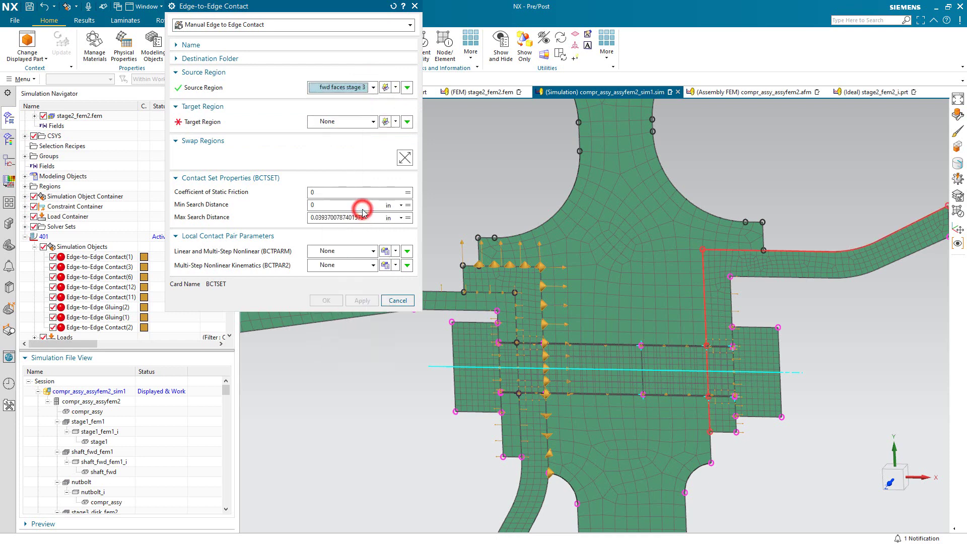
{"action": "left_click", "coordinate": [389, 123]}
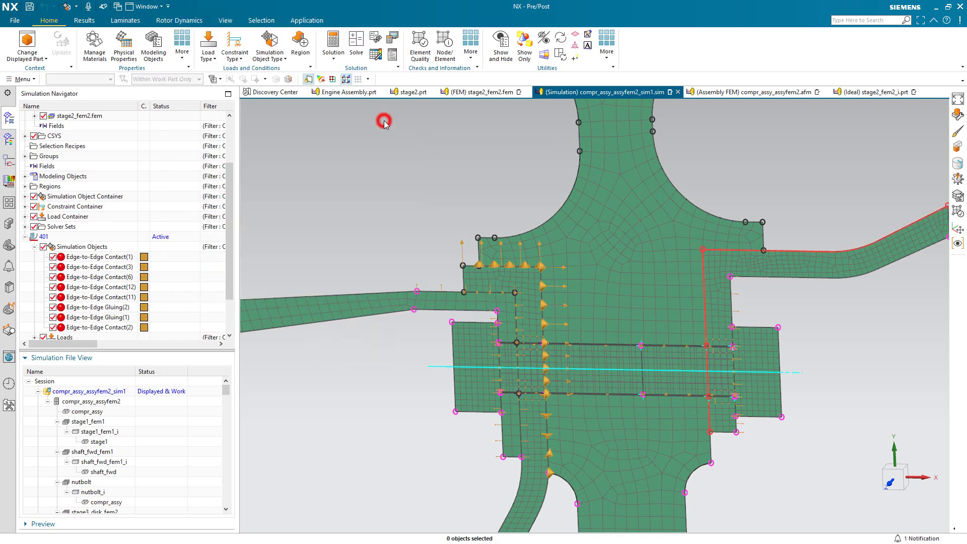
Step: Pick four STAGE2_FEM2 polygon edges for target Edge Region(BEDGE)2 and confirm it
{"action": "left_click", "coordinate": [720, 250]}
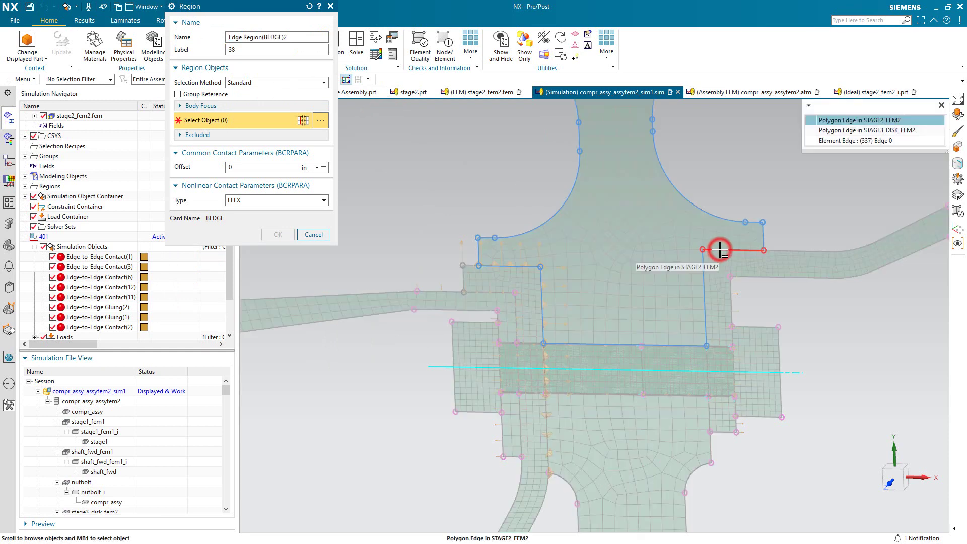
{"action": "left_click", "coordinate": [834, 120]}
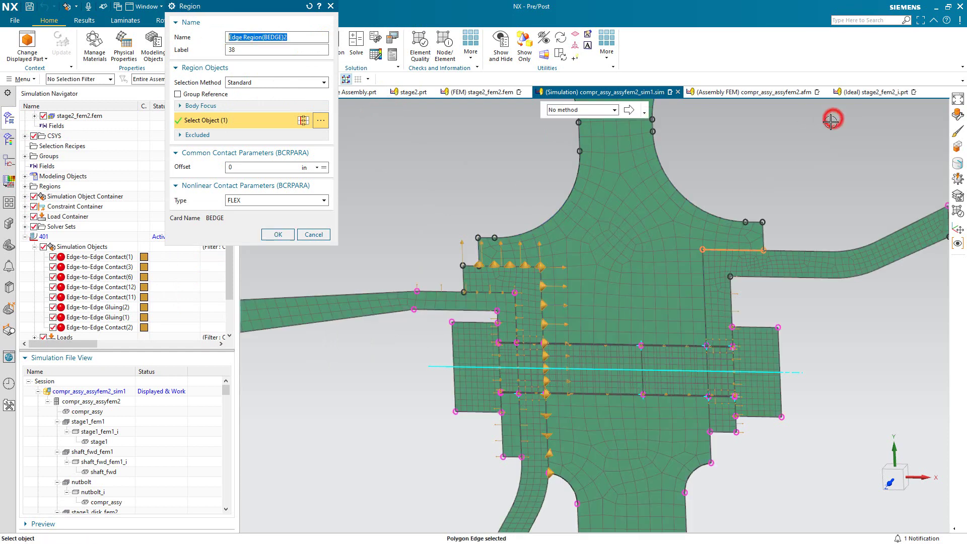
{"action": "left_click", "coordinate": [699, 283]}
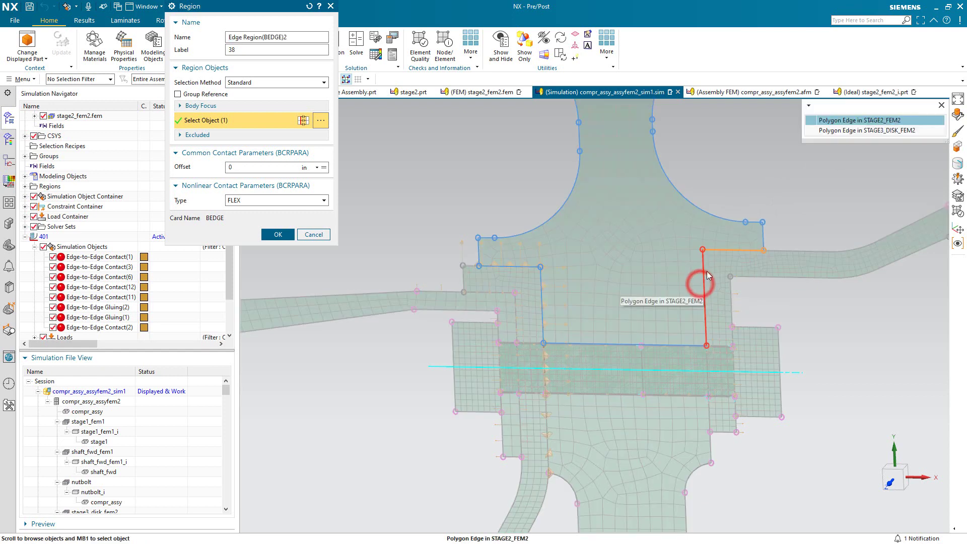
{"action": "left_click", "coordinate": [824, 121]}
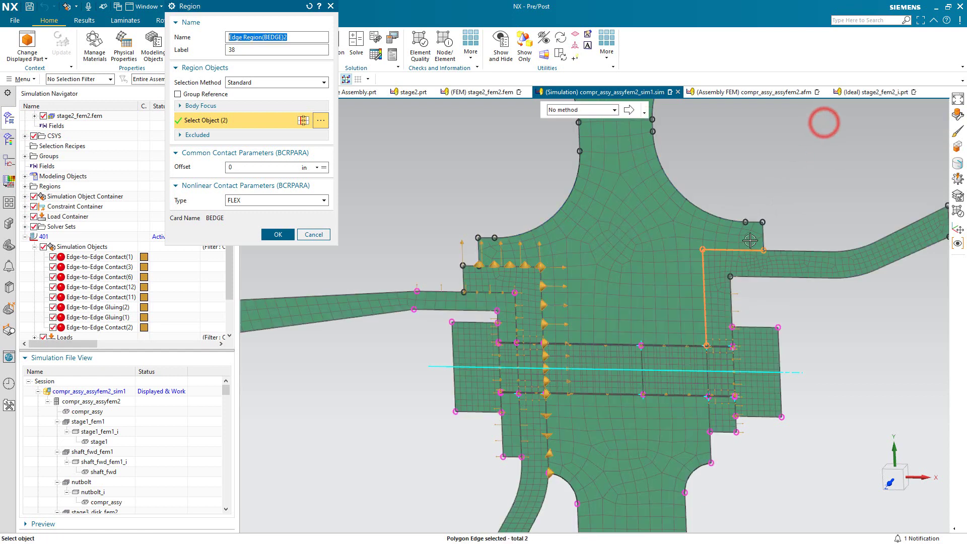
{"action": "left_click", "coordinate": [705, 360]}
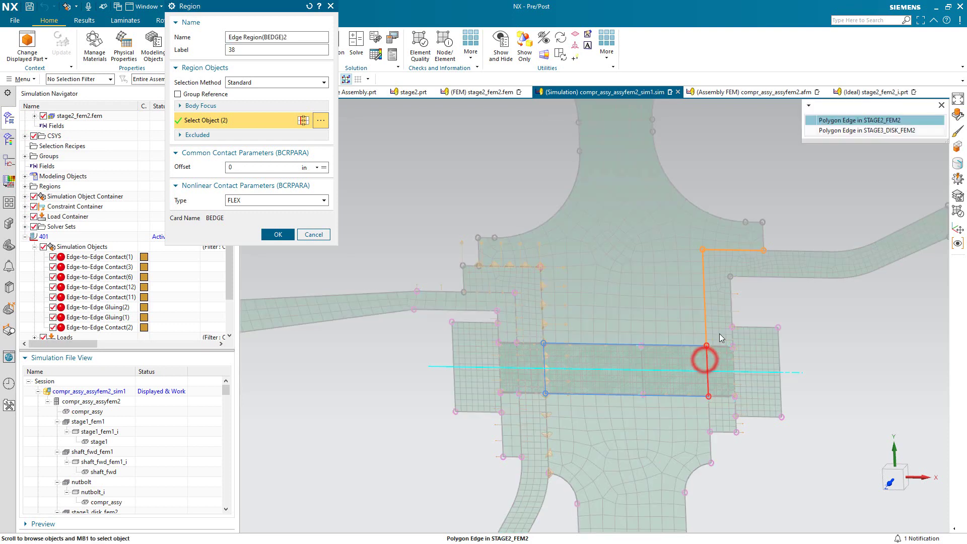
{"action": "left_click", "coordinate": [851, 131]}
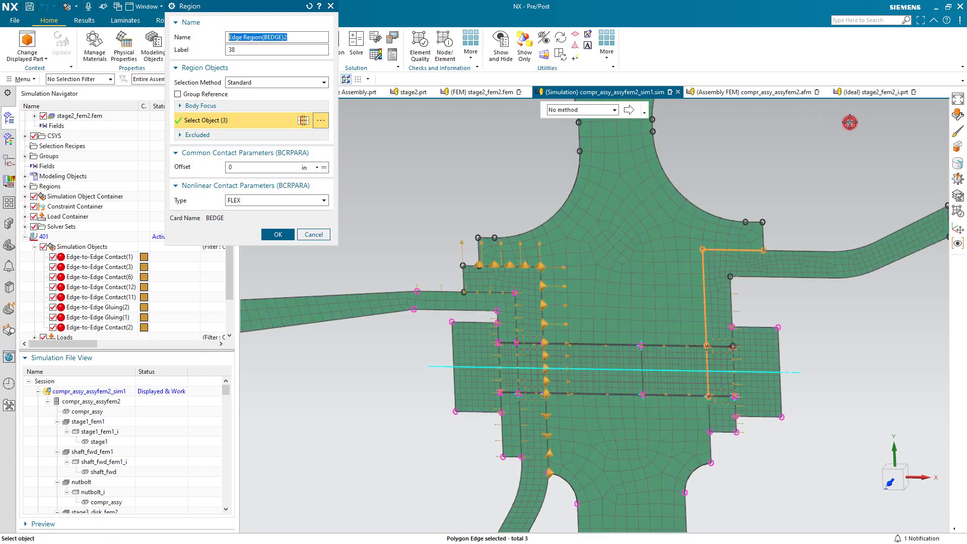
{"action": "left_click", "coordinate": [708, 418]}
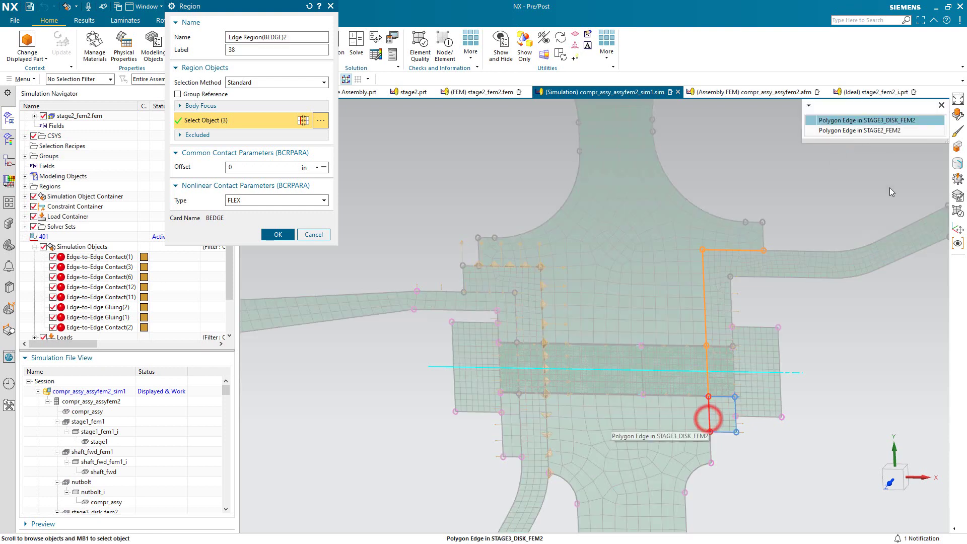
{"action": "left_click", "coordinate": [897, 131]}
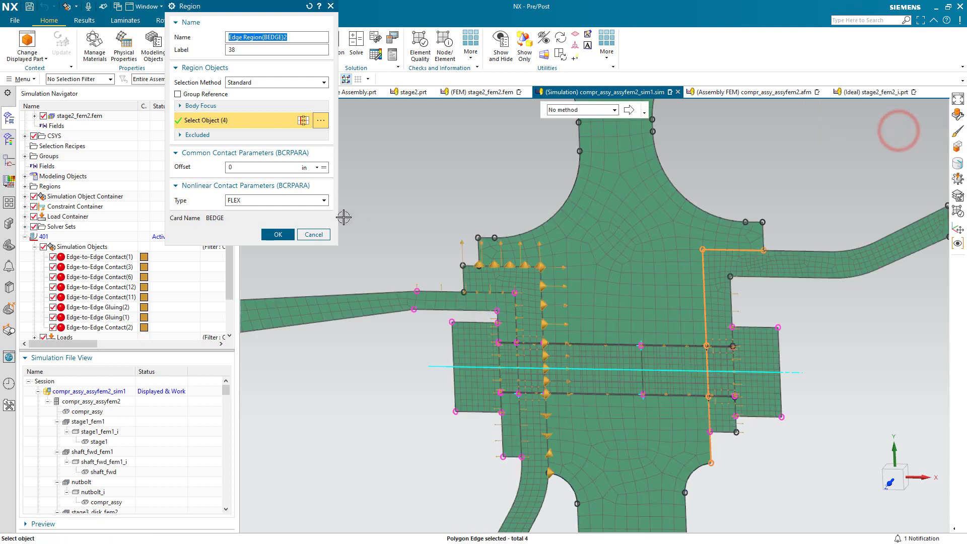
{"action": "left_click", "coordinate": [284, 233]}
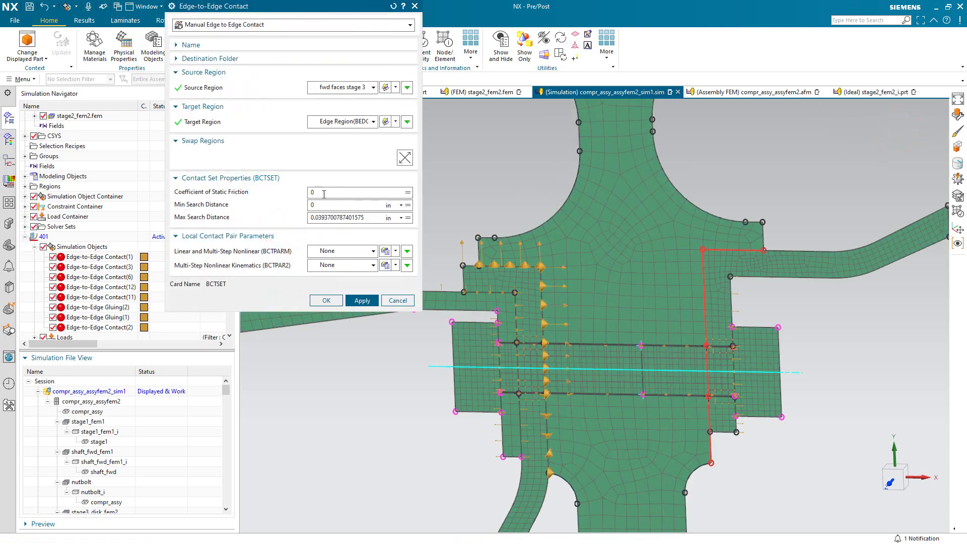
Step: Set friction to cf and min search distance to -.01, creating Edge-to-Edge Contact(4)
{"action": "double_click", "coordinate": [323, 193]}
{"action": "type", "text": "cf"}
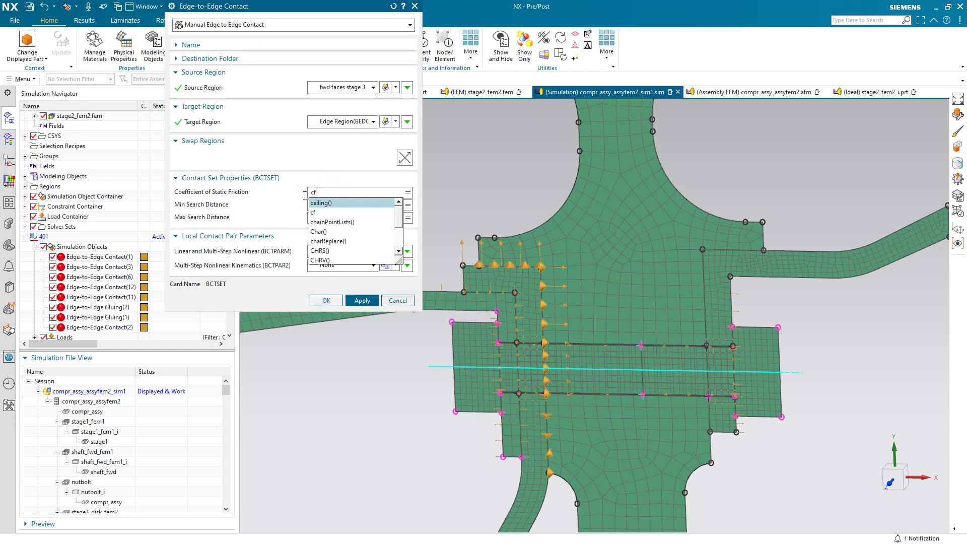
{"action": "type", "text": "-.01"}
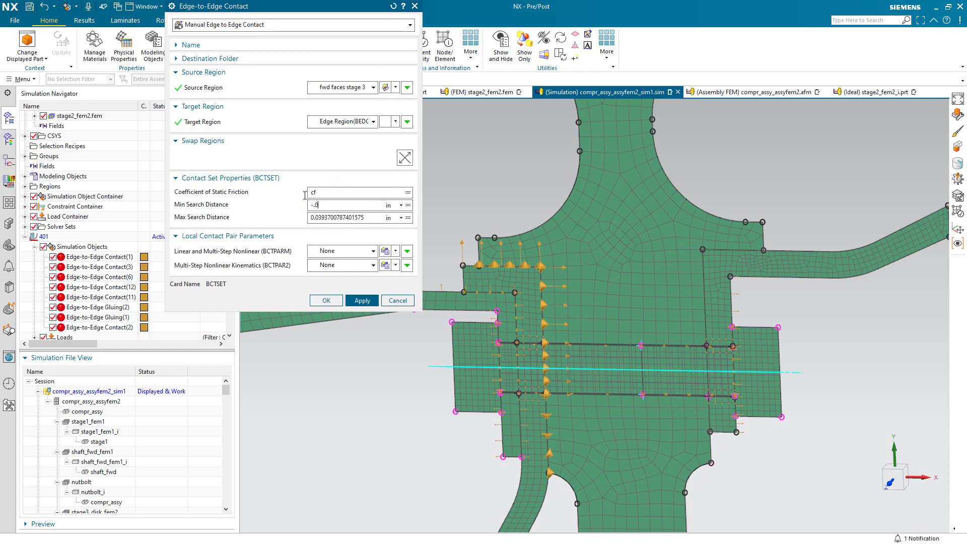
{"action": "left_click", "coordinate": [323, 301]}
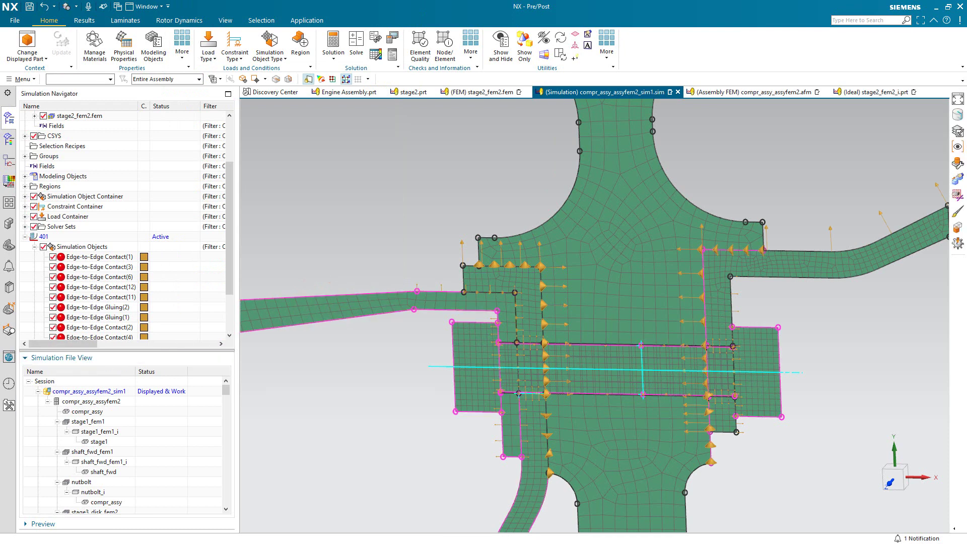
Step: Import the temperatureload field from temperatureload.fld under Fields
{"action": "right_click", "coordinate": [51, 170]}
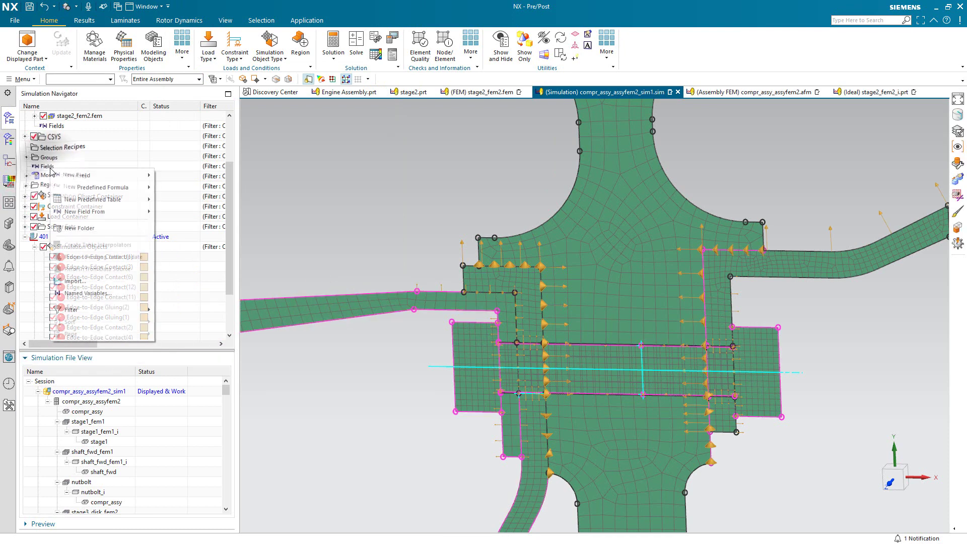
{"action": "left_click", "coordinate": [82, 281]}
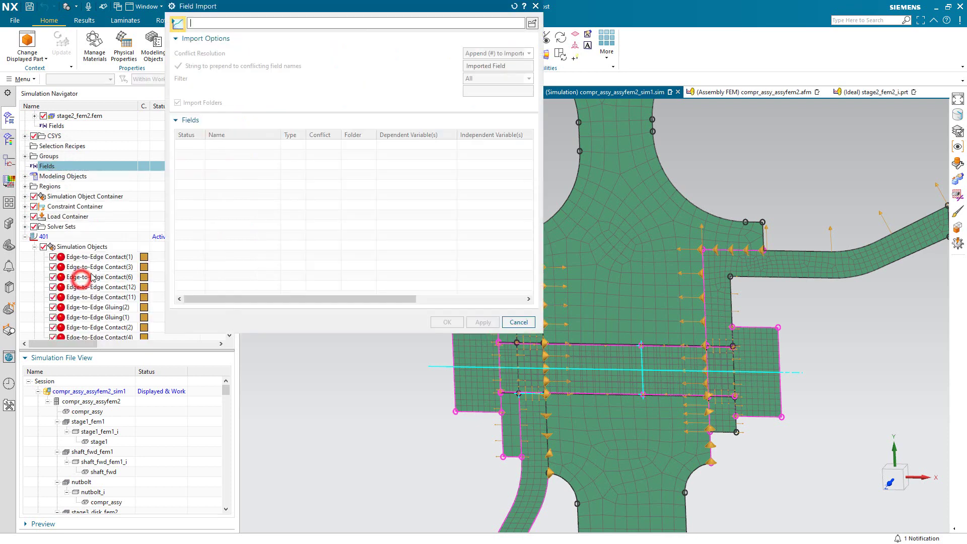
{"action": "left_click", "coordinate": [532, 23]}
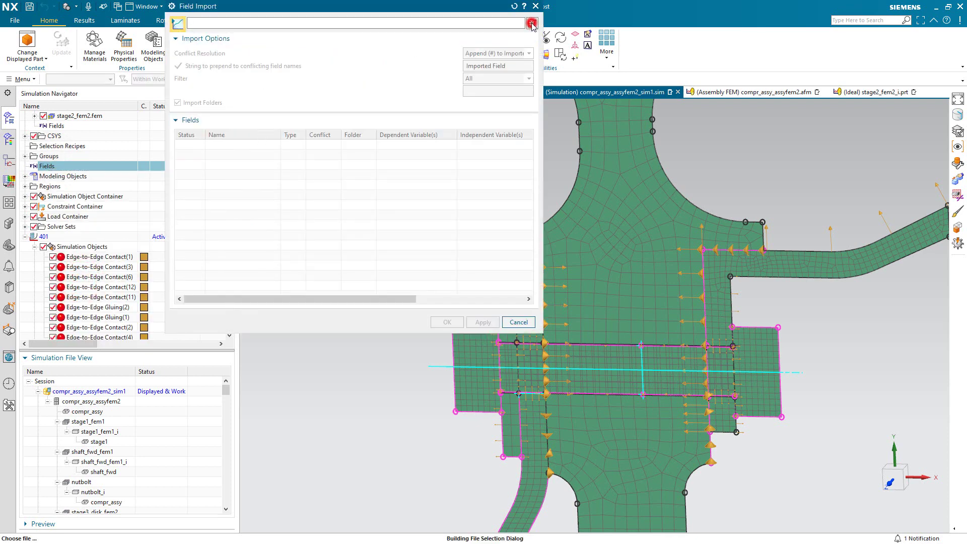
{"action": "left_click", "coordinate": [327, 295]}
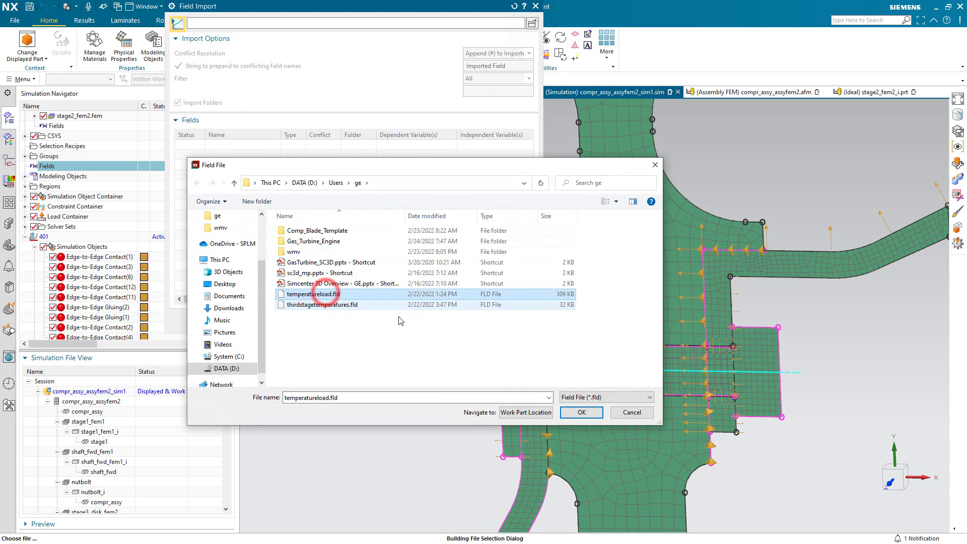
{"action": "left_click", "coordinate": [566, 411]}
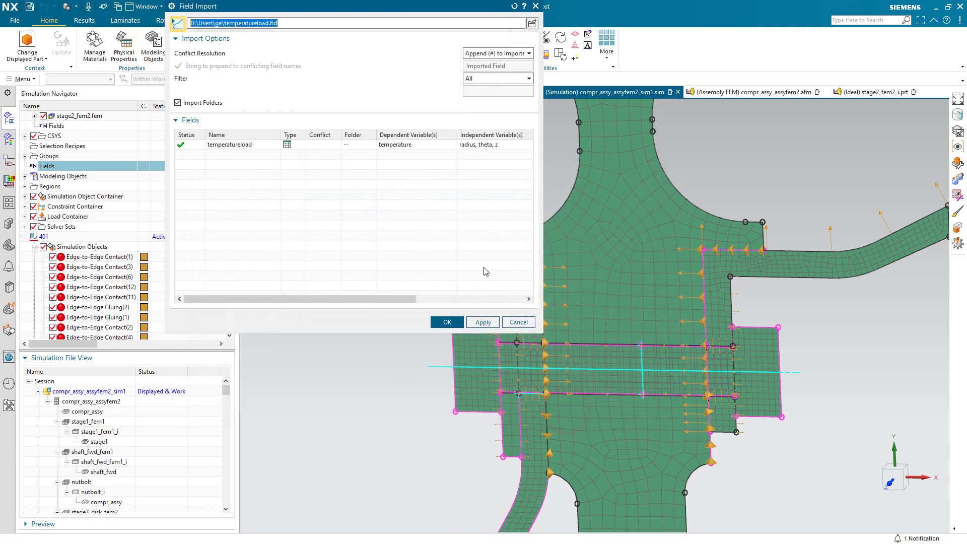
{"action": "left_click", "coordinate": [447, 323]}
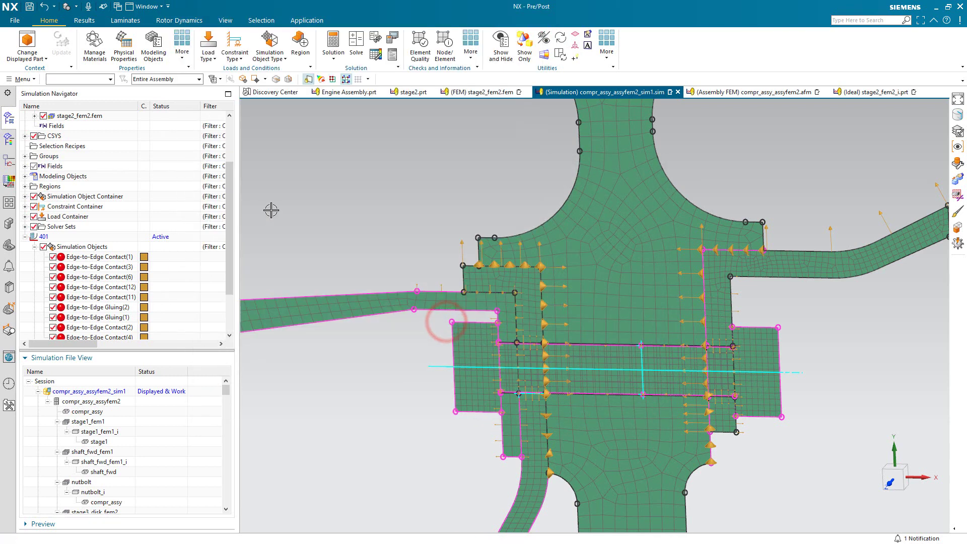
{"action": "left_click", "coordinate": [25, 166]}
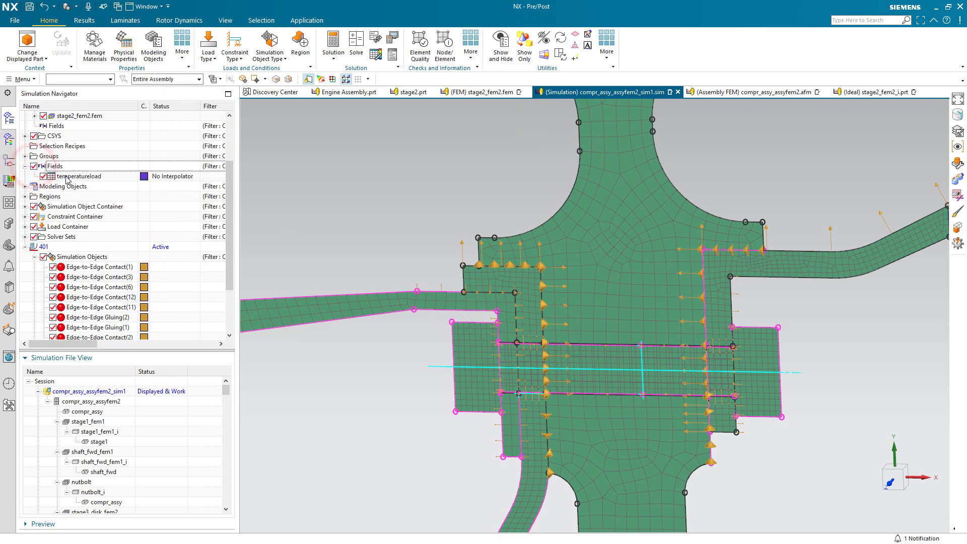
Step: Set the temperatureload field's independent domain to Cylindrical using 16846 - csys
{"action": "right_click", "coordinate": [68, 177]}
{"action": "left_click", "coordinate": [85, 187]}
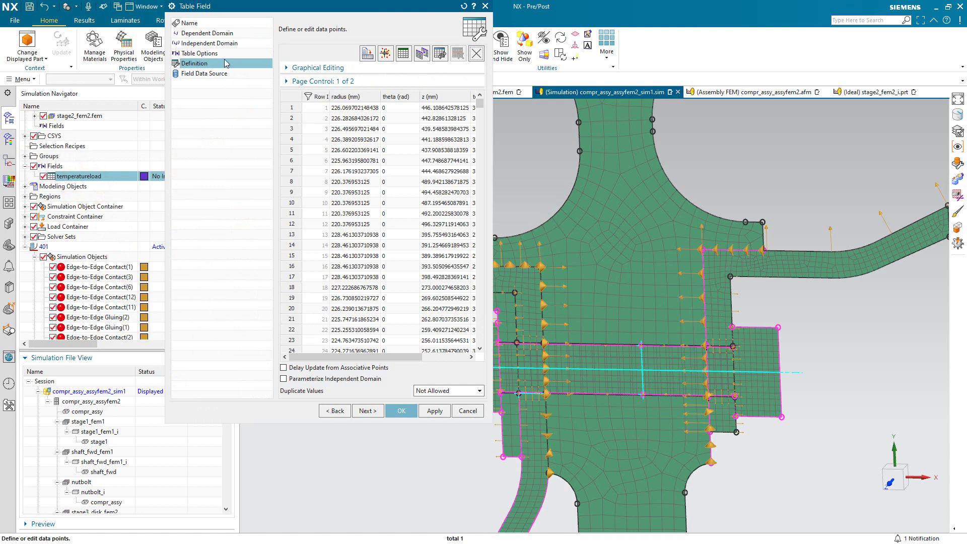
{"action": "left_click", "coordinate": [221, 43]}
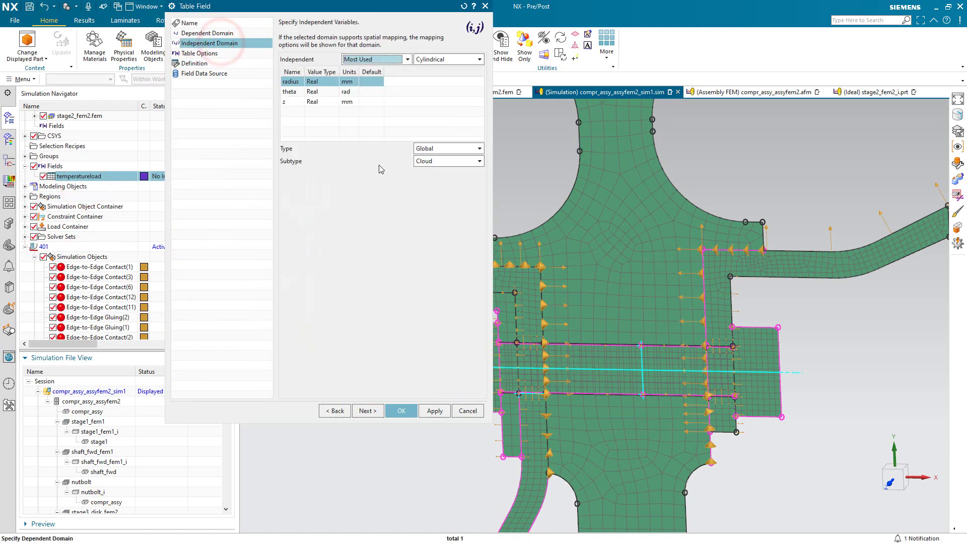
{"action": "left_click", "coordinate": [423, 149]}
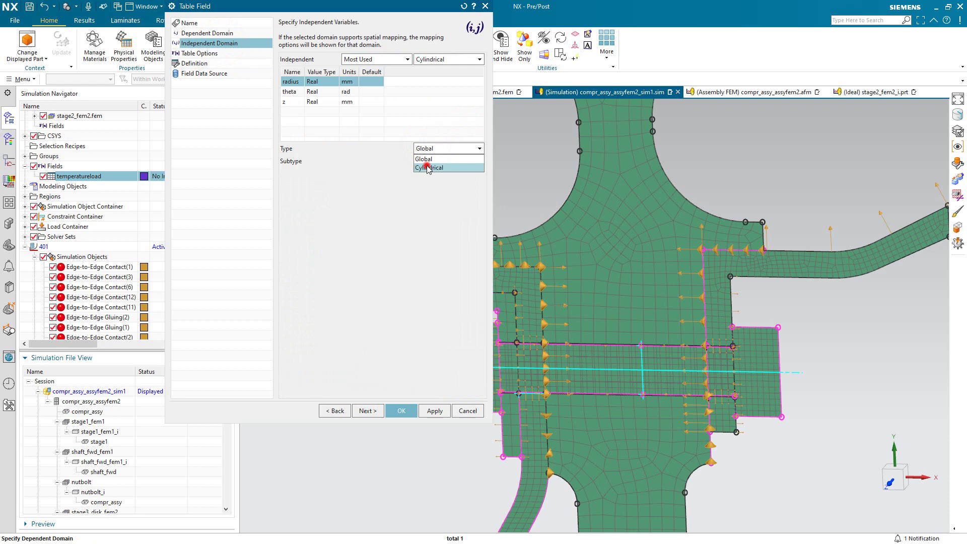
{"action": "left_click", "coordinate": [426, 164]}
{"action": "scroll", "coordinate": [86, 147], "scroll_direction": "up", "scroll_amount": 2}
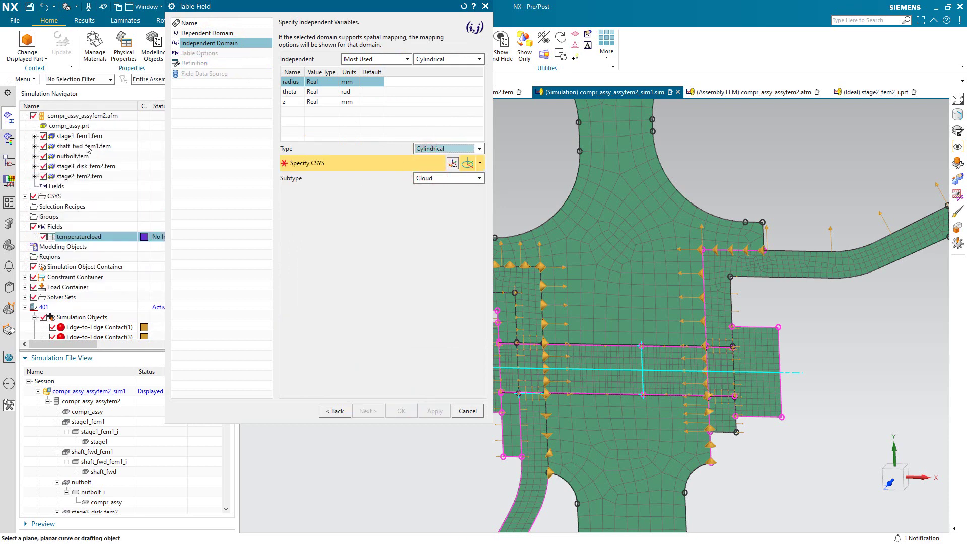
{"action": "left_click", "coordinate": [26, 196]}
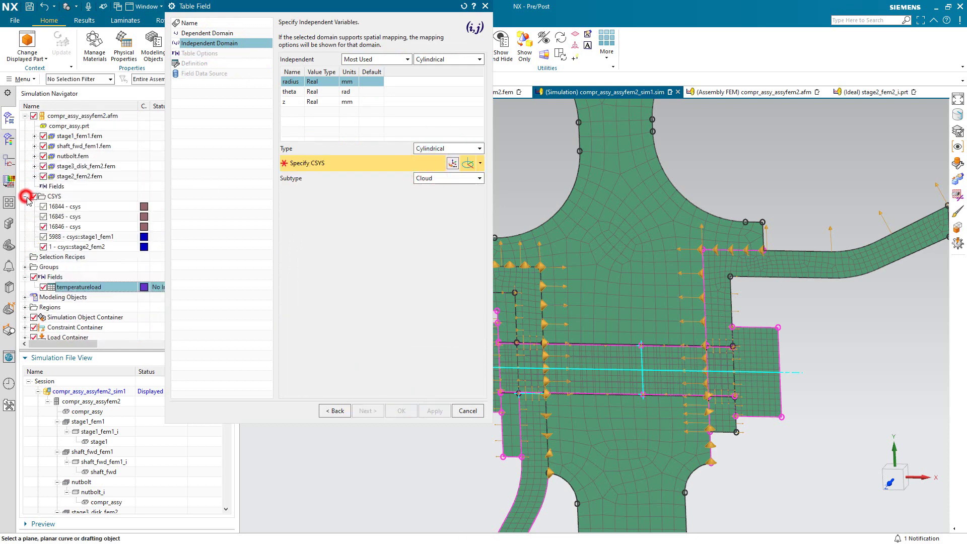
{"action": "left_click", "coordinate": [62, 227]}
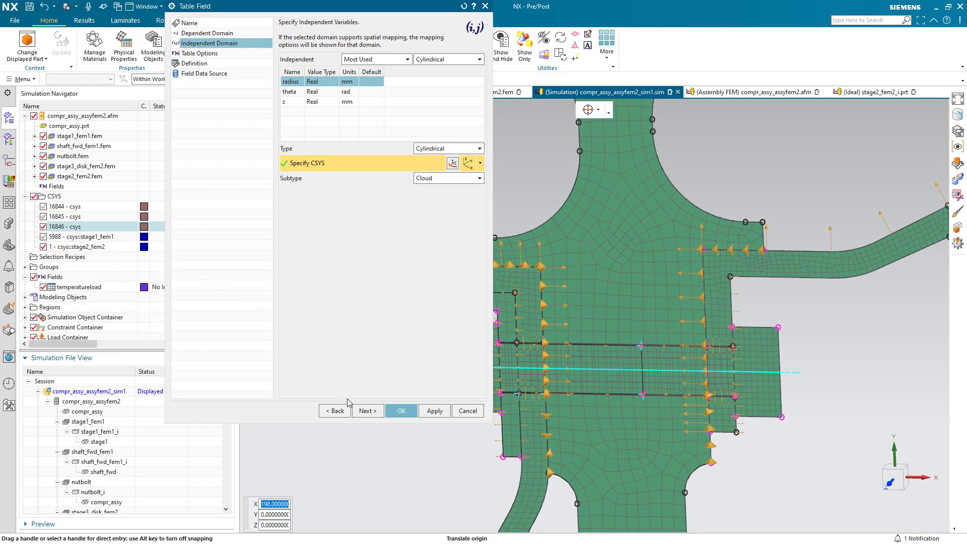
{"action": "left_click", "coordinate": [401, 411]}
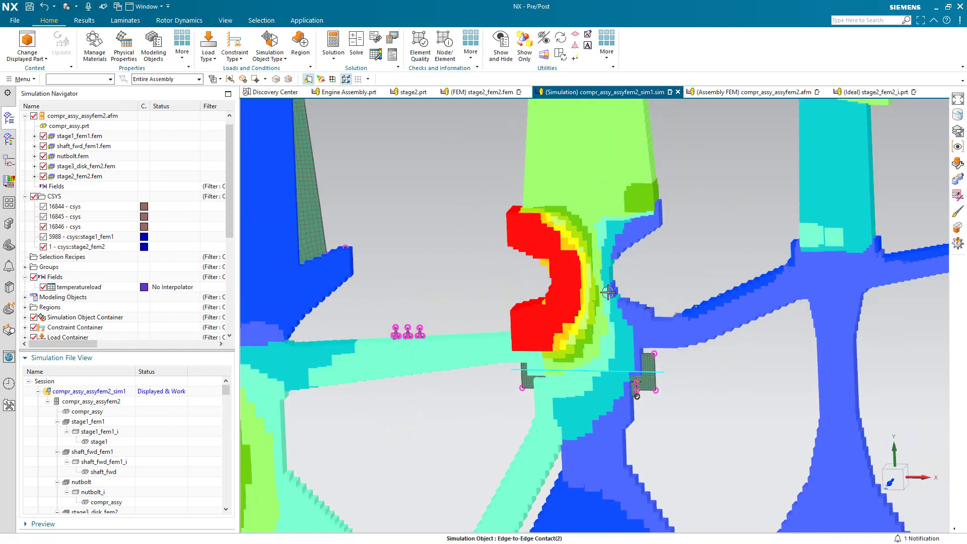
Step: Hide the temperatureload contour and expand solution 401's Loads showing Rotation(1) and Temperature Set
{"action": "scroll", "coordinate": [608, 293], "scroll_direction": "down", "scroll_amount": 3}
{"action": "scroll", "coordinate": [502, 291], "scroll_direction": "down", "scroll_amount": 2}
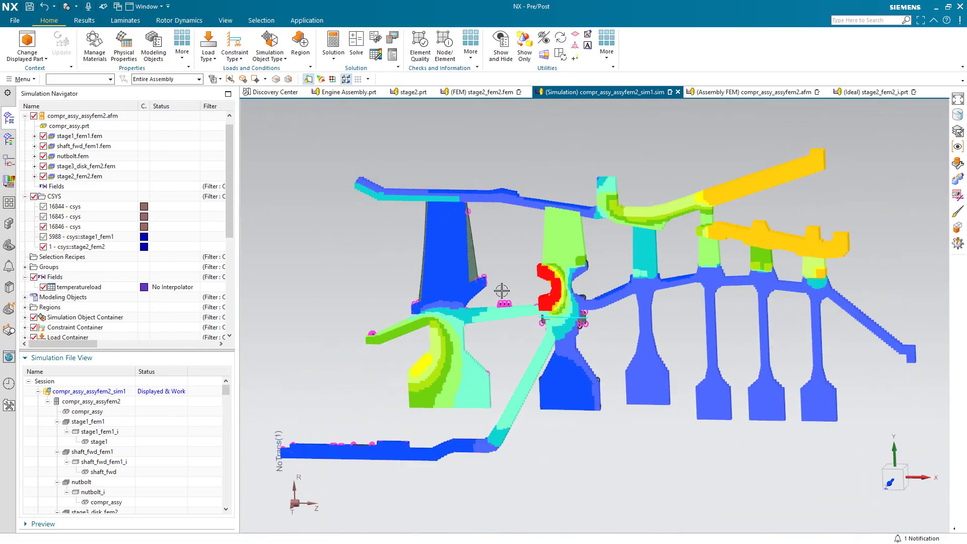
{"action": "left_click", "coordinate": [45, 246]}
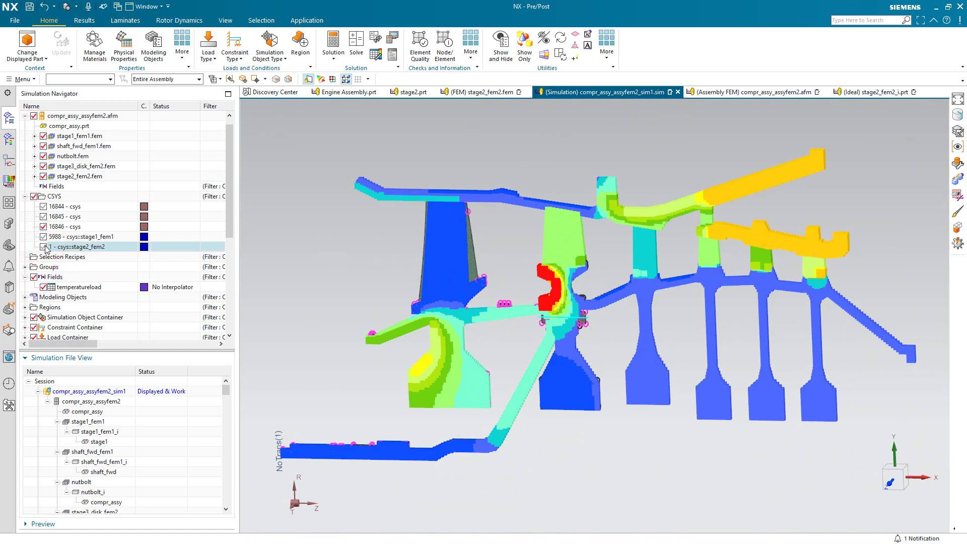
{"action": "left_click", "coordinate": [44, 287]}
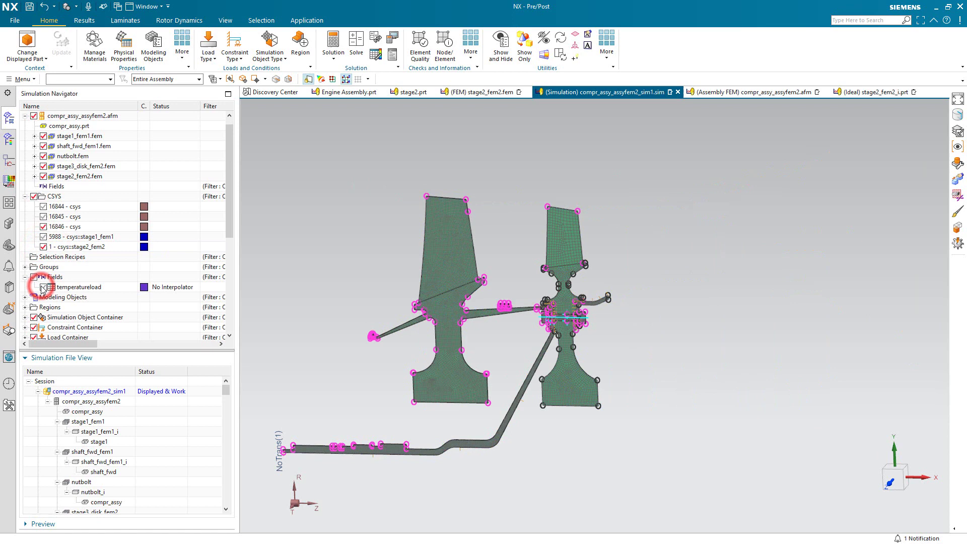
{"action": "scroll", "coordinate": [45, 294], "scroll_direction": "down", "scroll_amount": 3}
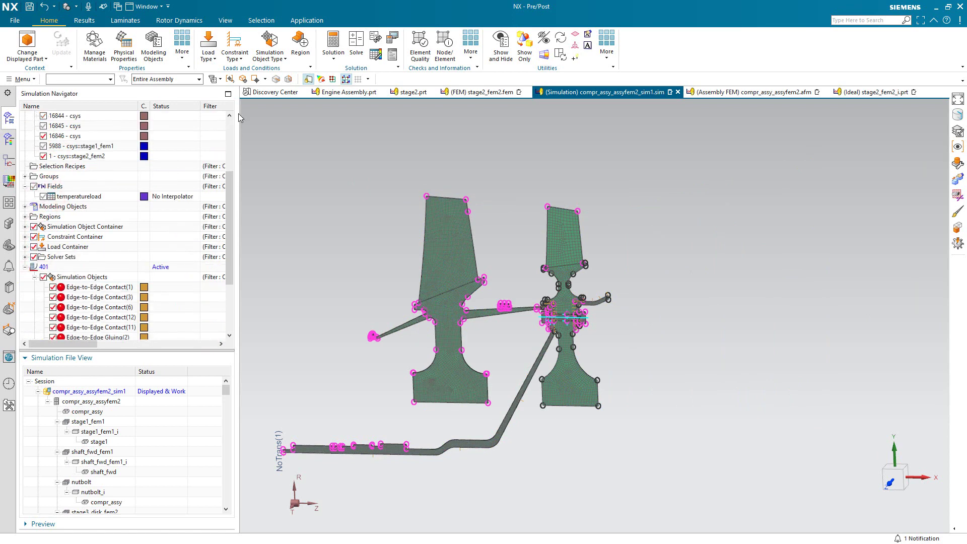
{"action": "scroll", "coordinate": [139, 284], "scroll_direction": "down", "scroll_amount": 3}
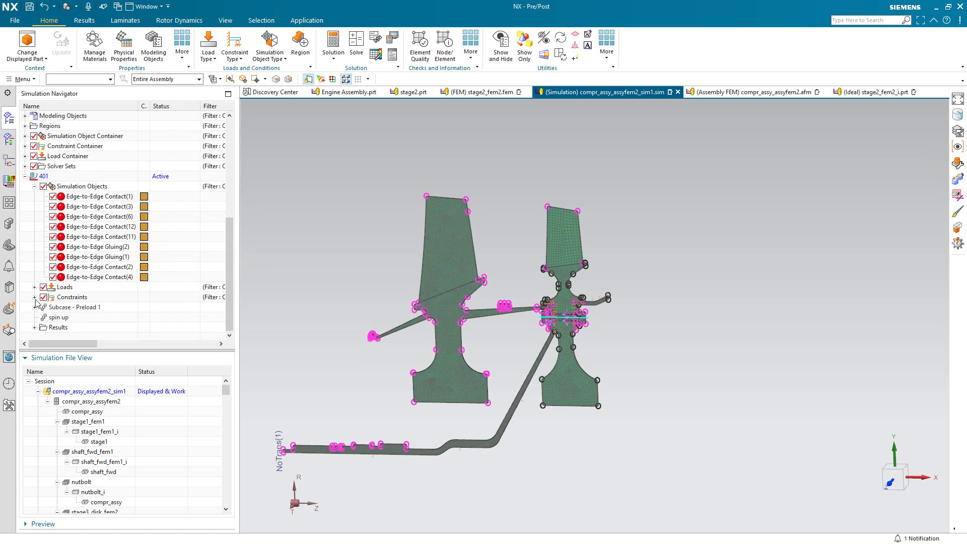
{"action": "left_click", "coordinate": [34, 287]}
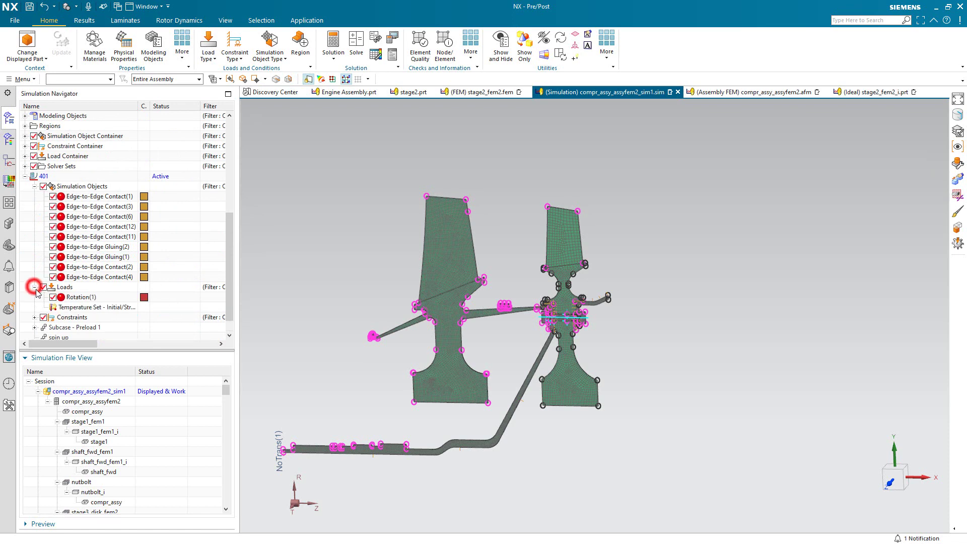
Step: Add Temperature(1) to the Temperature Set on all 12 bodies, driven by the temperatureload field
{"action": "right_click", "coordinate": [80, 308]}
{"action": "mouse_move", "coordinate": [98, 317]}
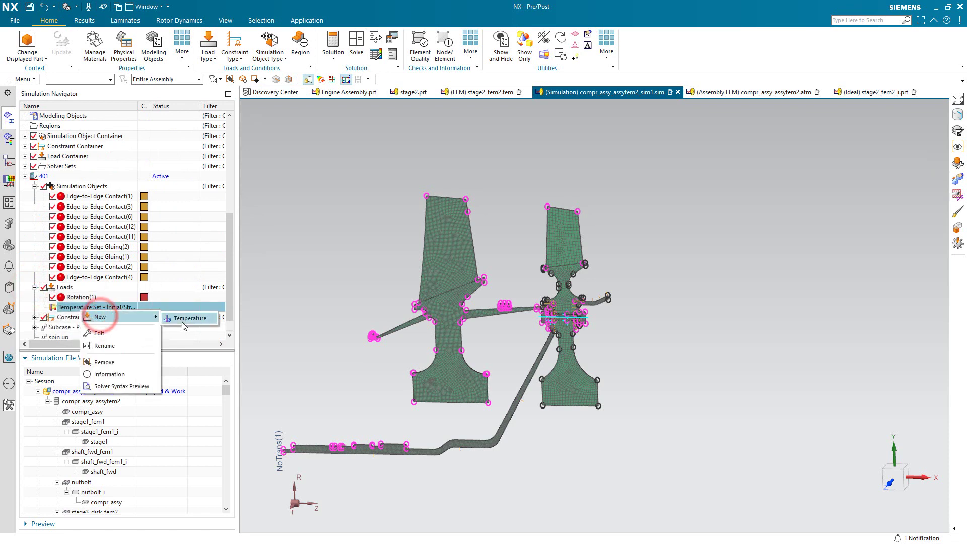
{"action": "left_click", "coordinate": [183, 324]}
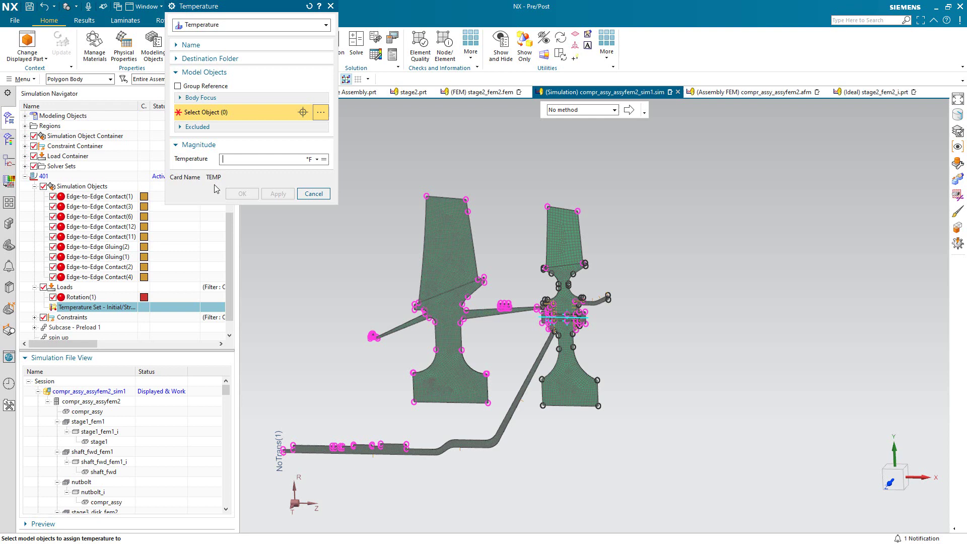
{"action": "left_click_drag", "start_coordinate": [261, 486], "coordinate": [623, 178]}
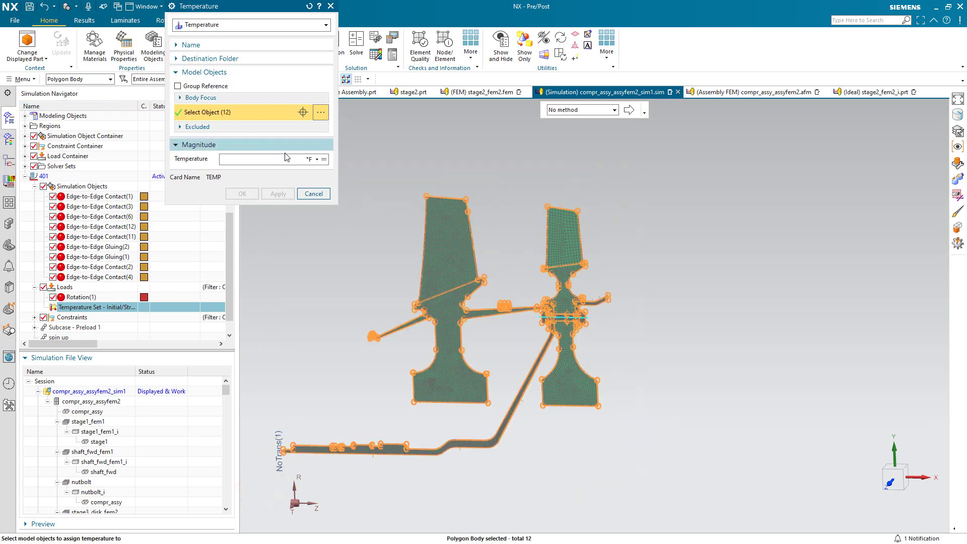
{"action": "left_click", "coordinate": [324, 159]}
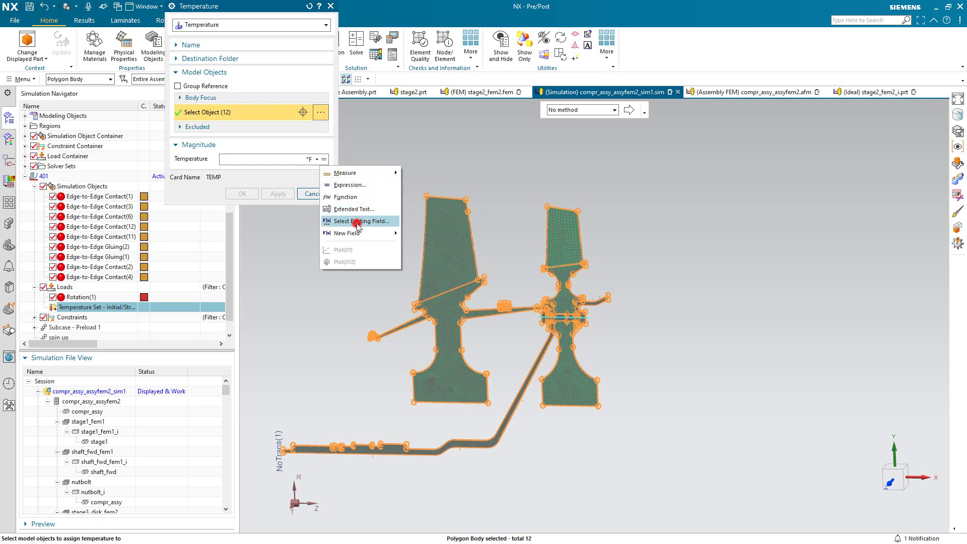
{"action": "left_click", "coordinate": [355, 221]}
{"action": "left_click", "coordinate": [274, 64]}
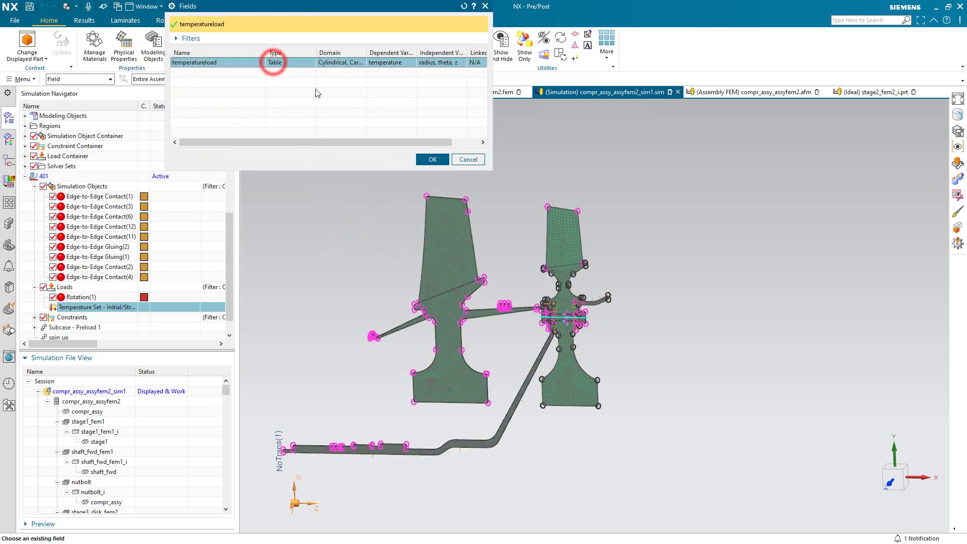
{"action": "left_click", "coordinate": [433, 161]}
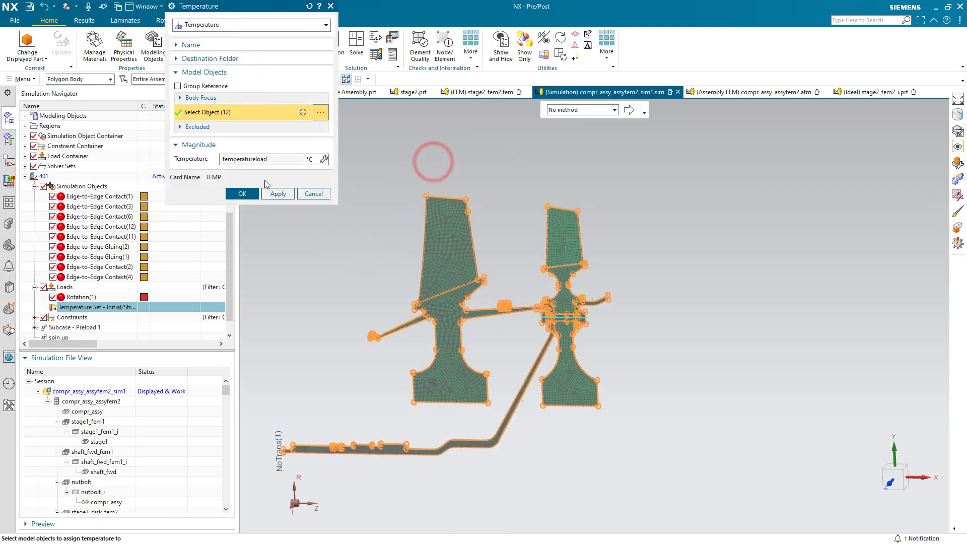
{"action": "left_click", "coordinate": [242, 194]}
Step: Plot Temperature(1) as boundary condition contours
{"action": "left_click", "coordinate": [44, 307]}
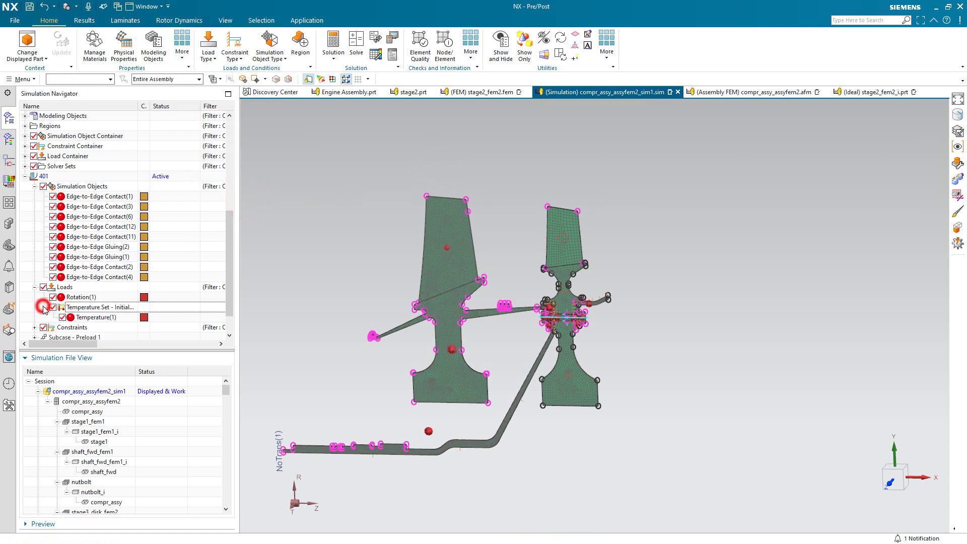
{"action": "right_click", "coordinate": [96, 317]}
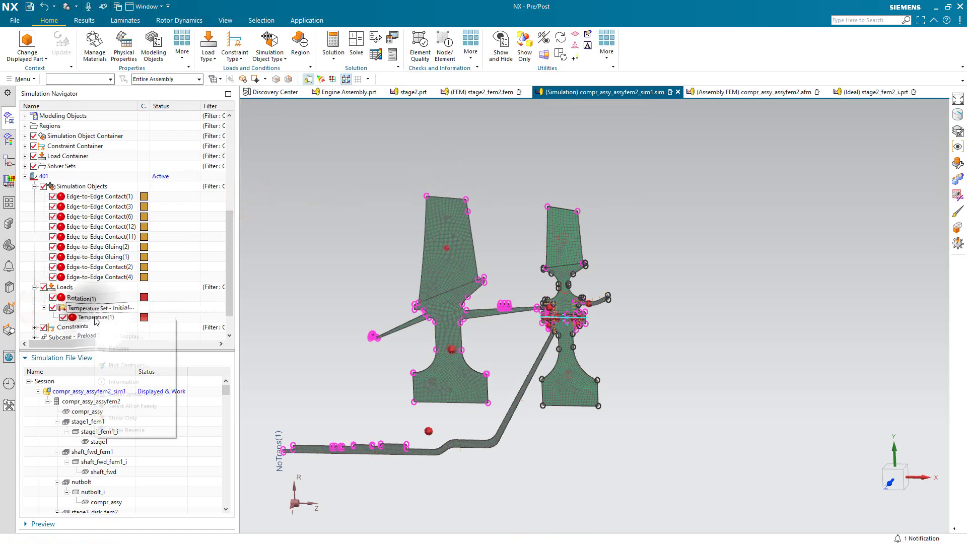
{"action": "left_click", "coordinate": [128, 363]}
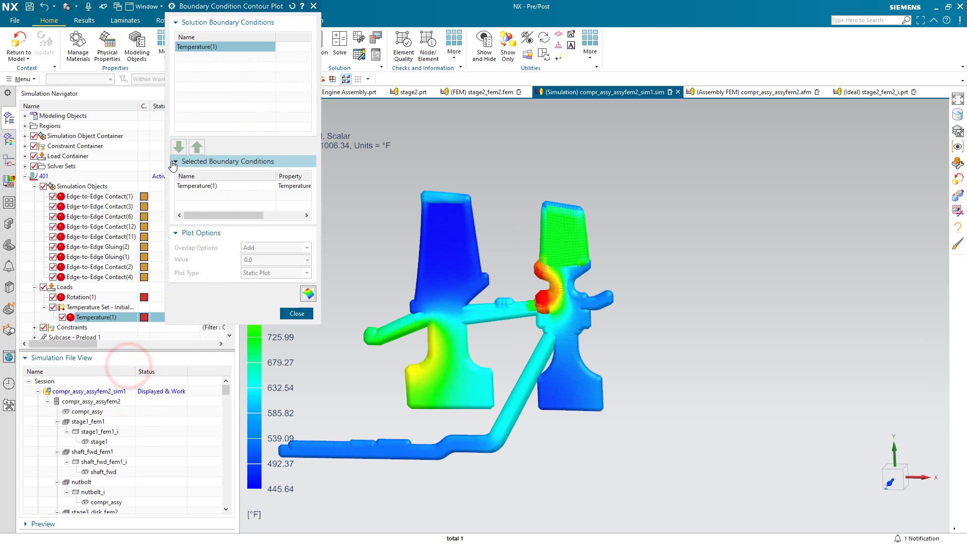
{"action": "left_click", "coordinate": [296, 314]}
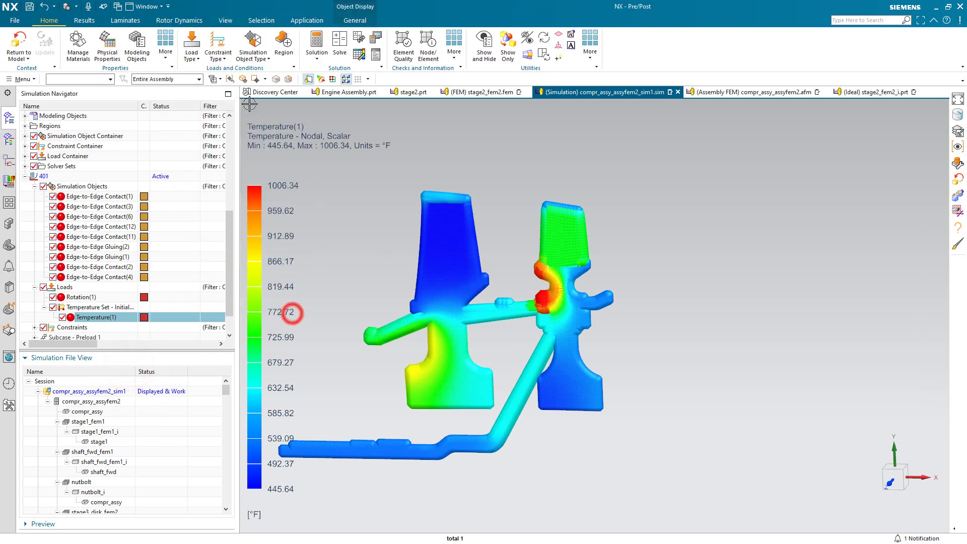
Step: Switch the result plot style to Contour with feature edges only
{"action": "left_click", "coordinate": [86, 20]}
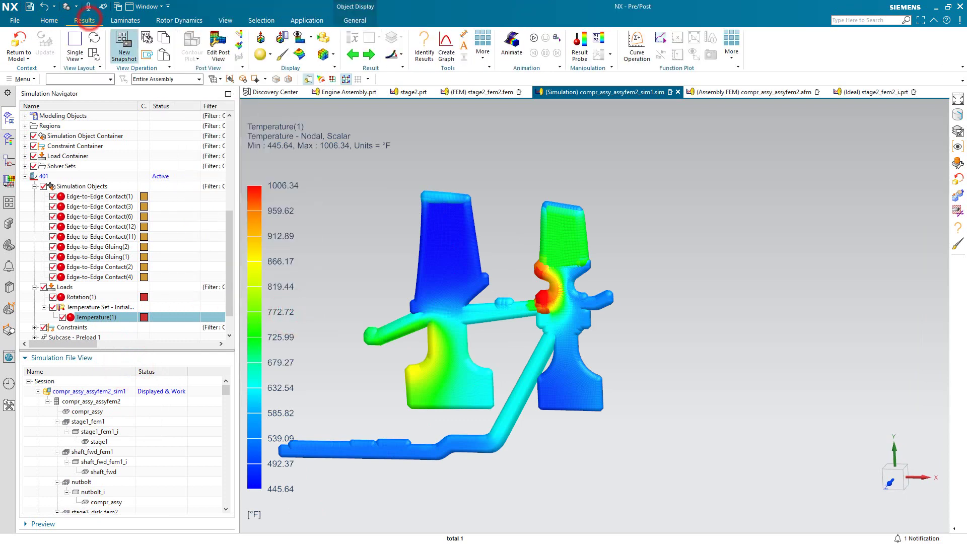
{"action": "left_click", "coordinate": [269, 54]}
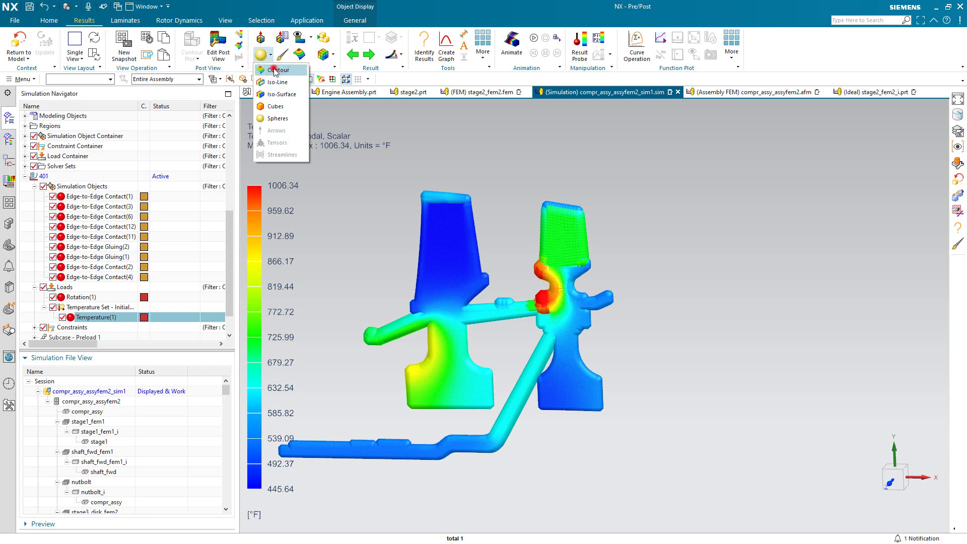
{"action": "left_click", "coordinate": [277, 70]}
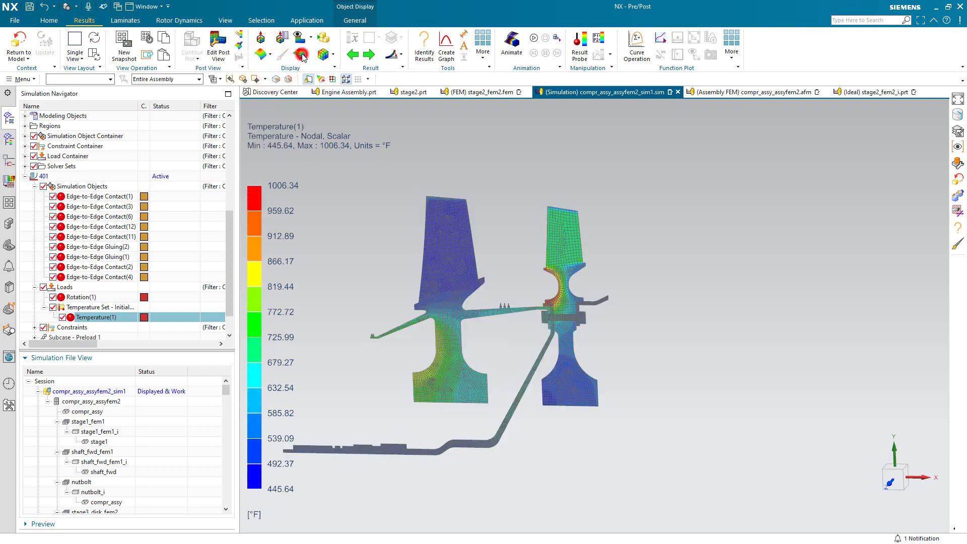
{"action": "left_click", "coordinate": [325, 54]}
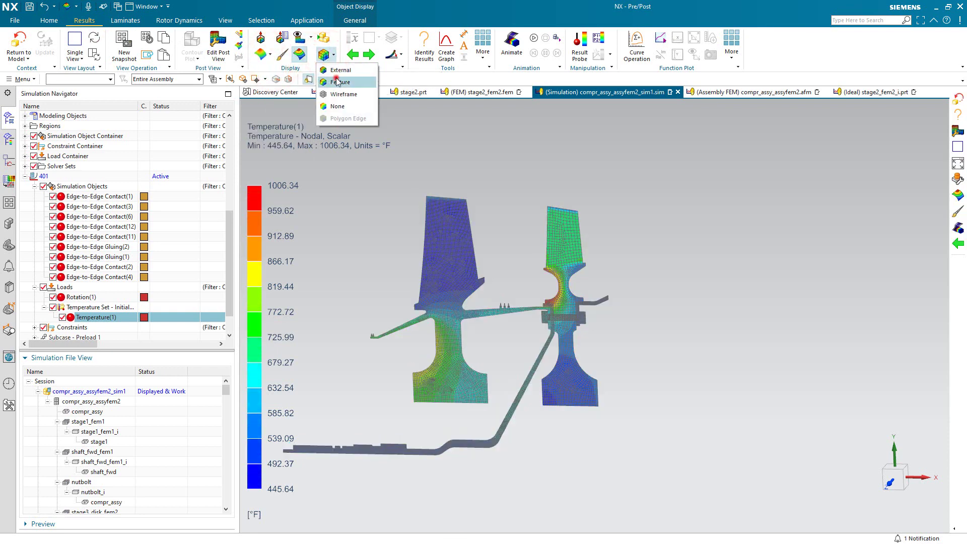
{"action": "left_click", "coordinate": [336, 82]}
{"action": "scroll", "coordinate": [569, 254], "scroll_direction": "up", "scroll_amount": 2}
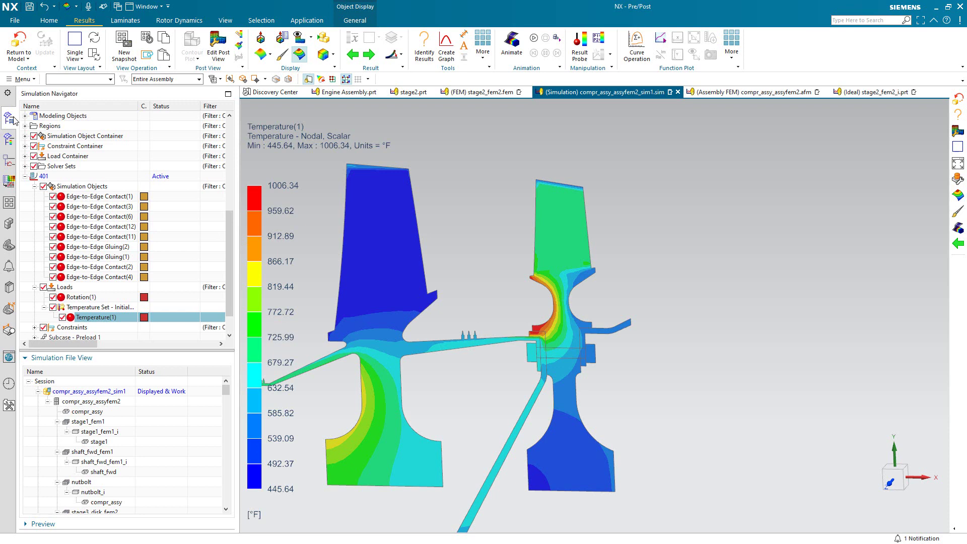
Step: Return to the model and make Subcase - Preload 1 the active subcase
{"action": "left_click", "coordinate": [15, 42]}
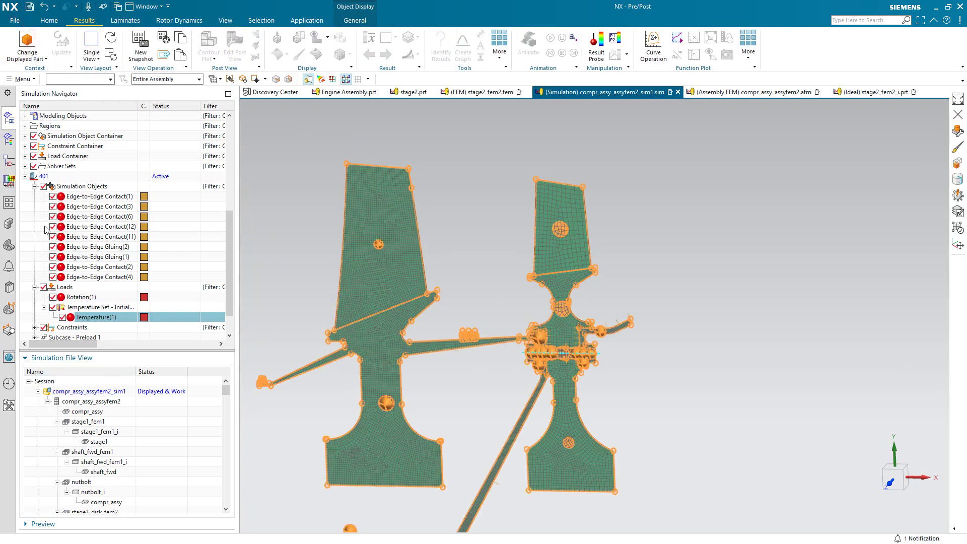
{"action": "left_click", "coordinate": [35, 187]}
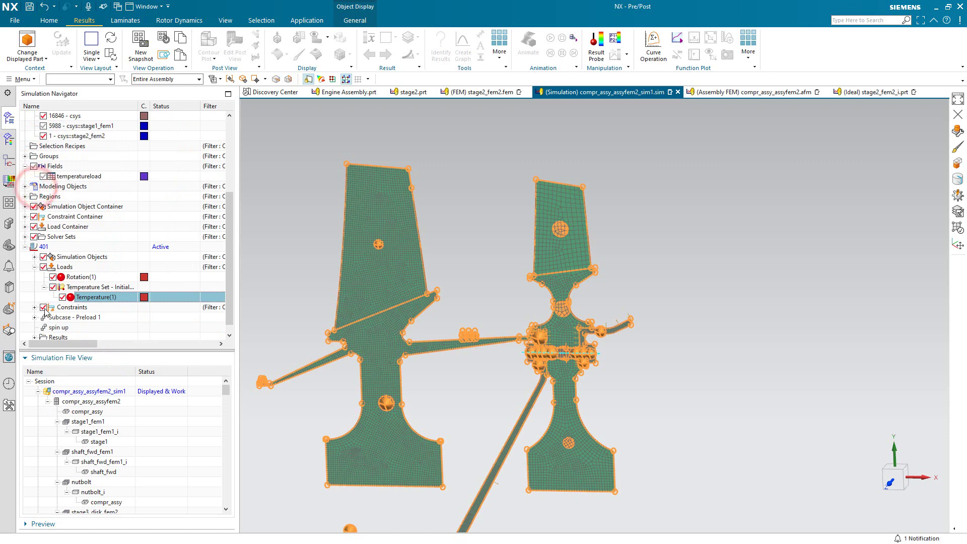
{"action": "double_click", "coordinate": [75, 317]}
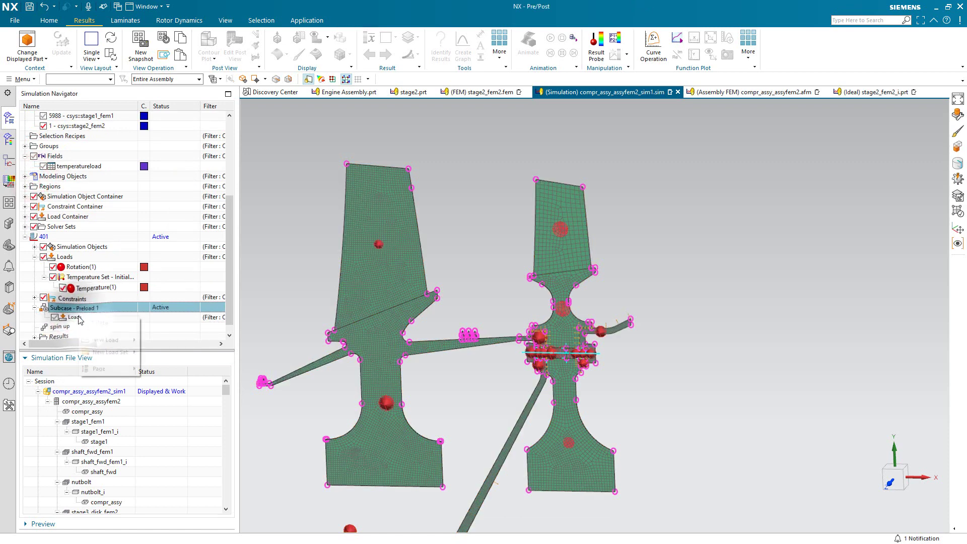
Step: Add a 2D Solid Elements - Cut Face bolt pre-load of 5000 on the bolt's cut edge
{"action": "right_click", "coordinate": [79, 319]}
{"action": "mouse_move", "coordinate": [116, 342]}
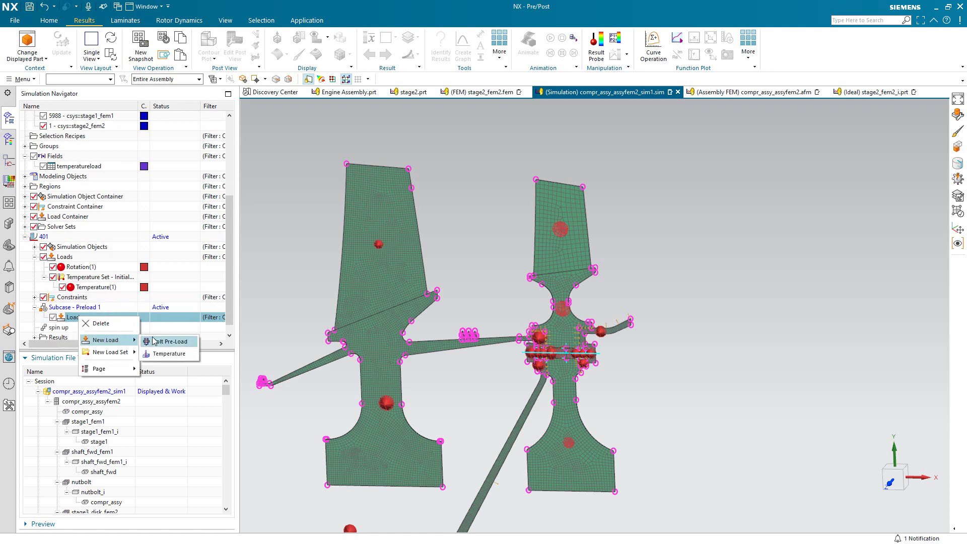
{"action": "left_click", "coordinate": [154, 341]}
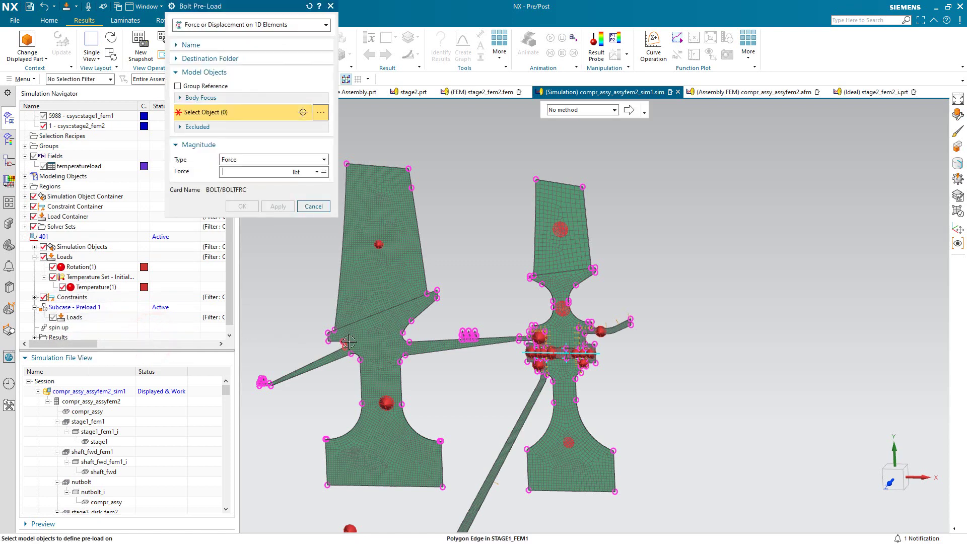
{"action": "scroll", "coordinate": [568, 343], "scroll_direction": "up", "scroll_amount": 2}
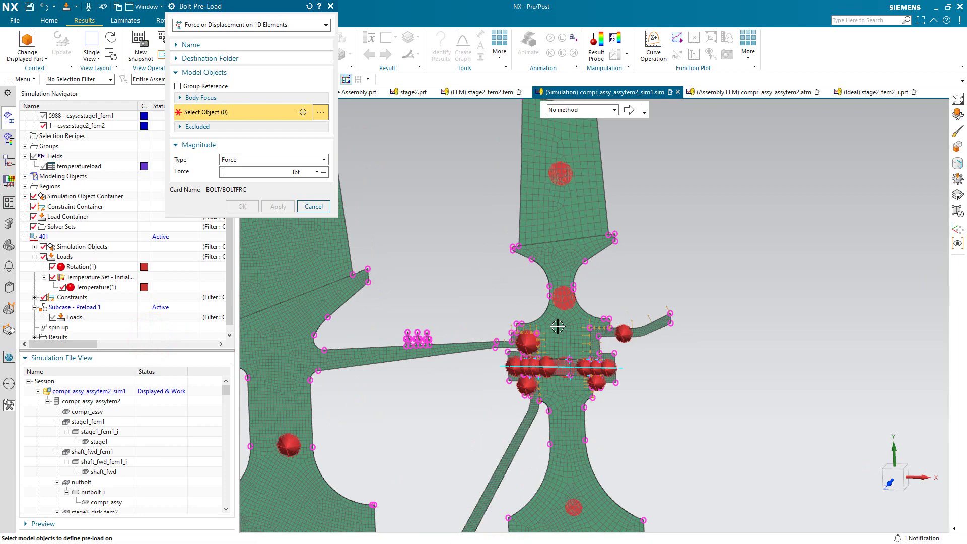
{"action": "scroll", "coordinate": [558, 327], "scroll_direction": "up", "scroll_amount": 2}
{"action": "scroll", "coordinate": [608, 464], "scroll_direction": "up", "scroll_amount": 3}
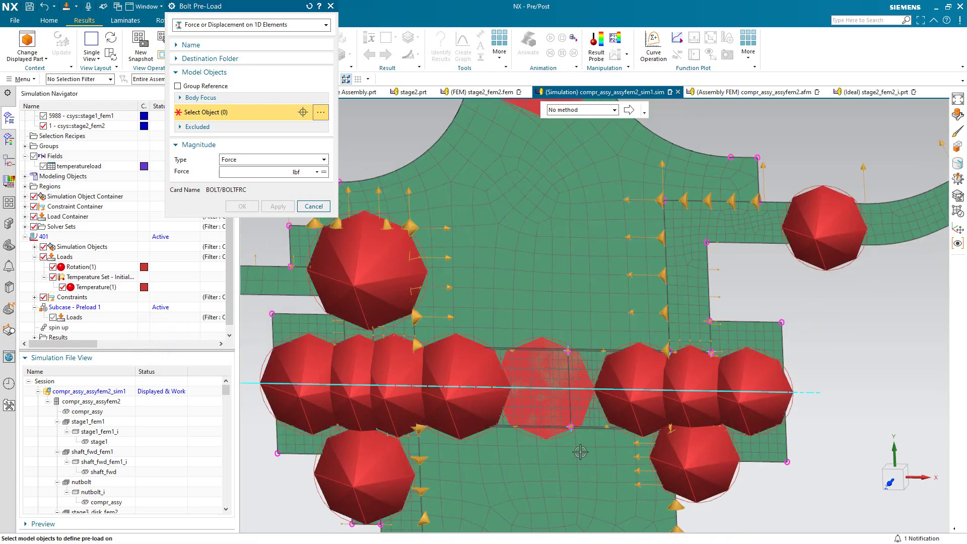
{"action": "left_click", "coordinate": [251, 25]}
{"action": "left_click", "coordinate": [252, 49]}
{"action": "left_click", "coordinate": [253, 25]}
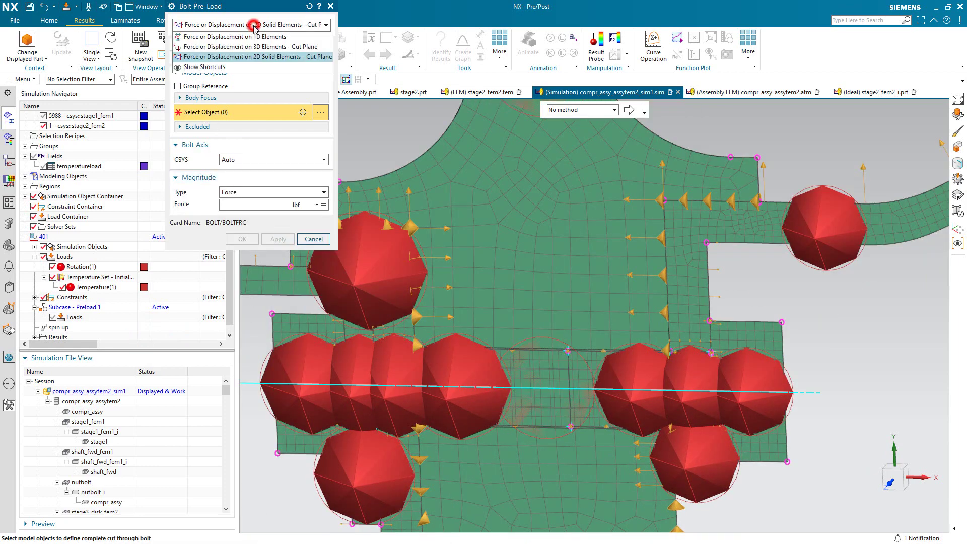
{"action": "left_click", "coordinate": [260, 57]}
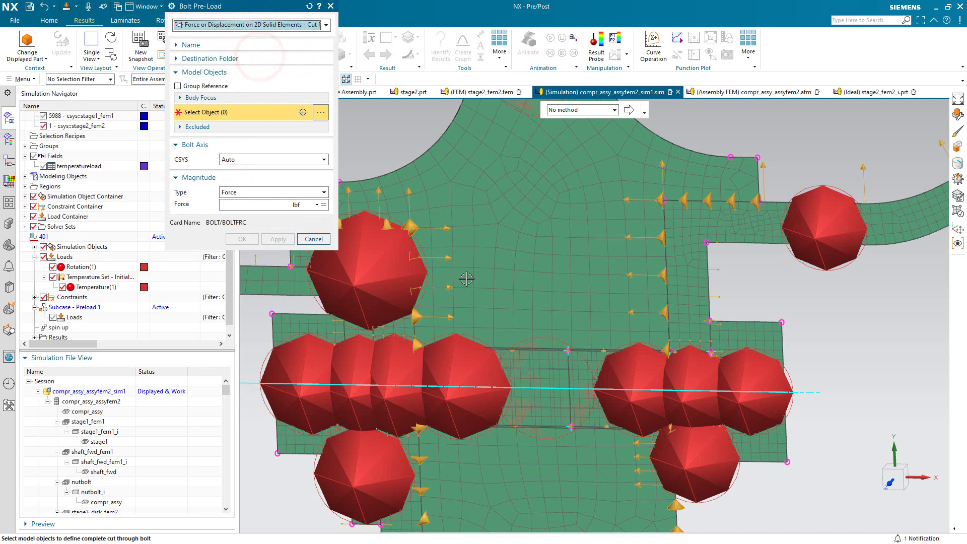
{"action": "left_click", "coordinate": [571, 373]}
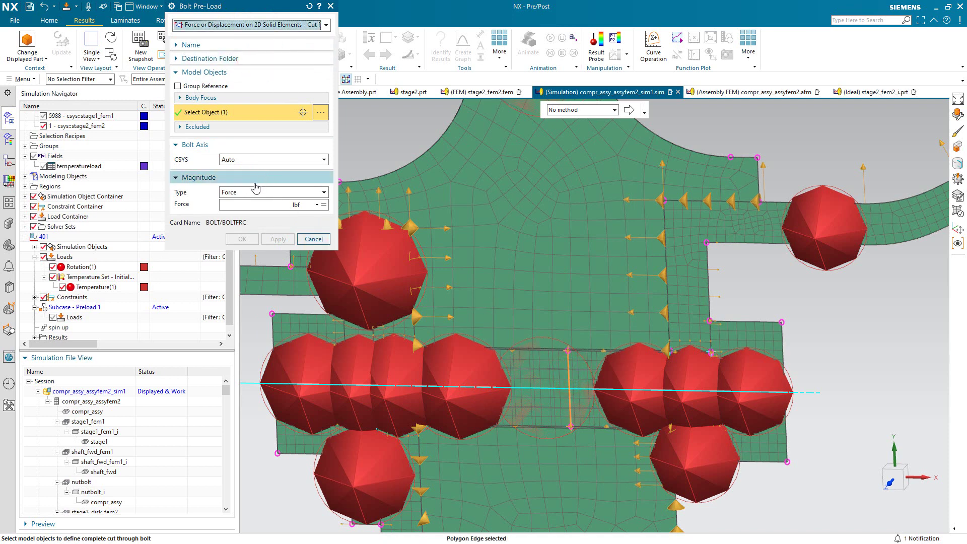
{"action": "left_click", "coordinate": [248, 202]}
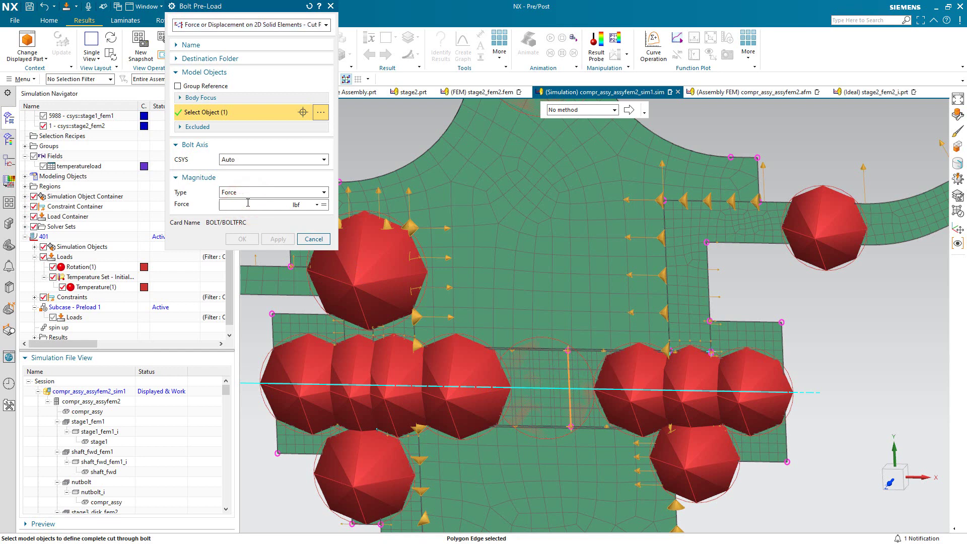
{"action": "type", "text": "5000"}
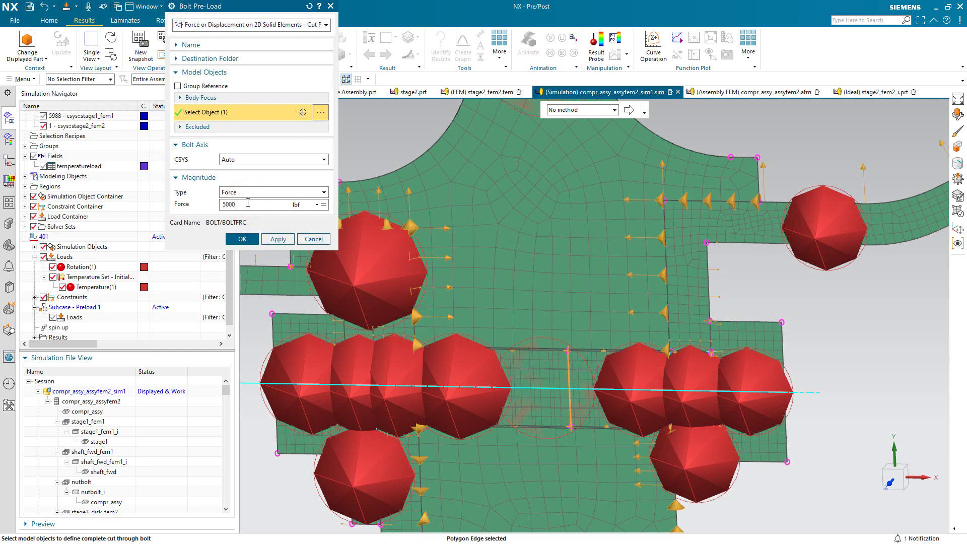
{"action": "left_click", "coordinate": [239, 240]}
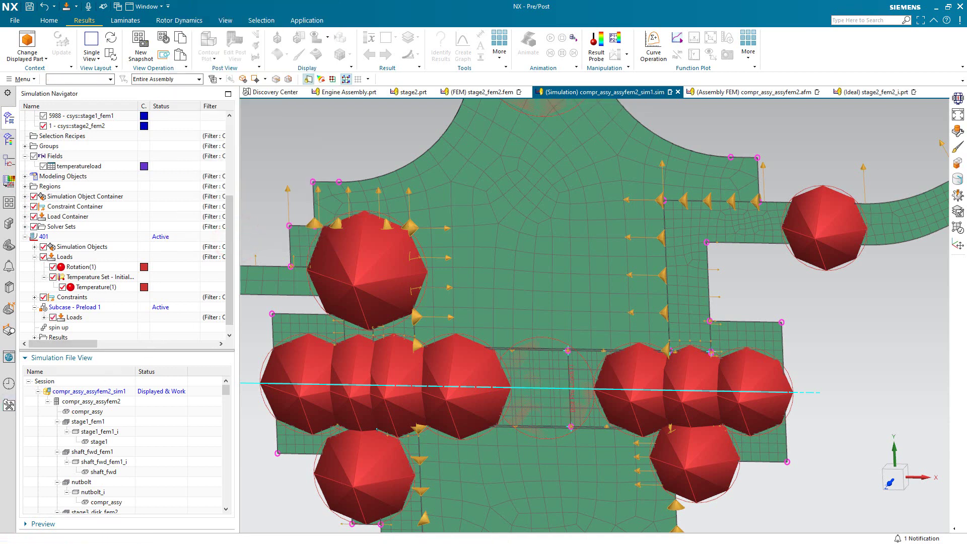
Step: Hide the Temperature(1) load symbols and zoom out to view the whole assembly
{"action": "left_click", "coordinate": [62, 287]}
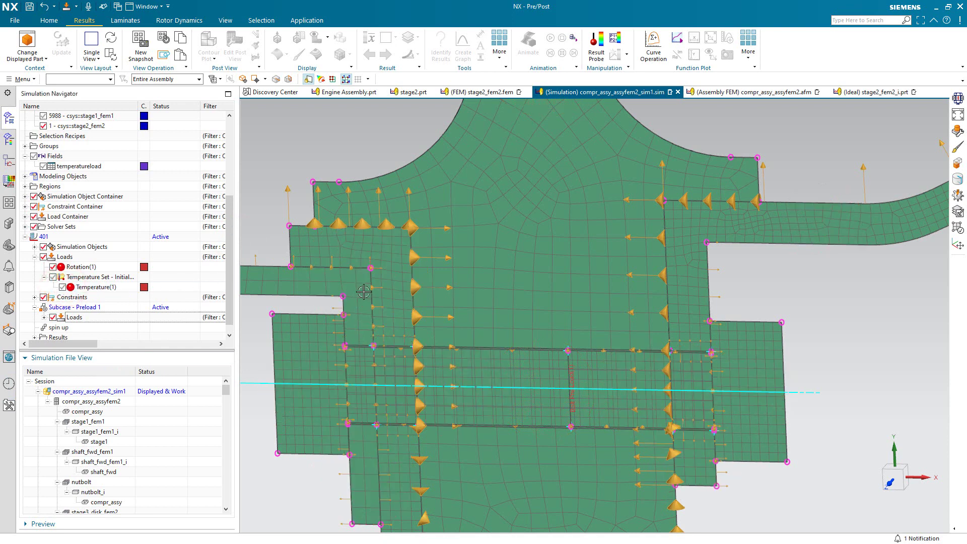
{"action": "scroll", "coordinate": [379, 152], "scroll_direction": "down", "scroll_amount": 3}
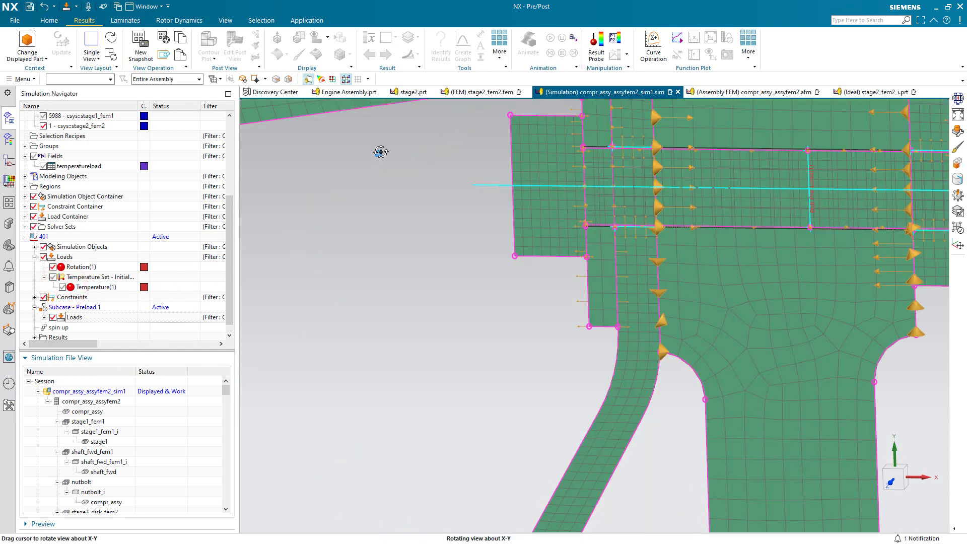
{"action": "scroll", "coordinate": [389, 367], "scroll_direction": "up", "scroll_amount": 1}
{"action": "scroll", "coordinate": [389, 366], "scroll_direction": "down", "scroll_amount": 3}
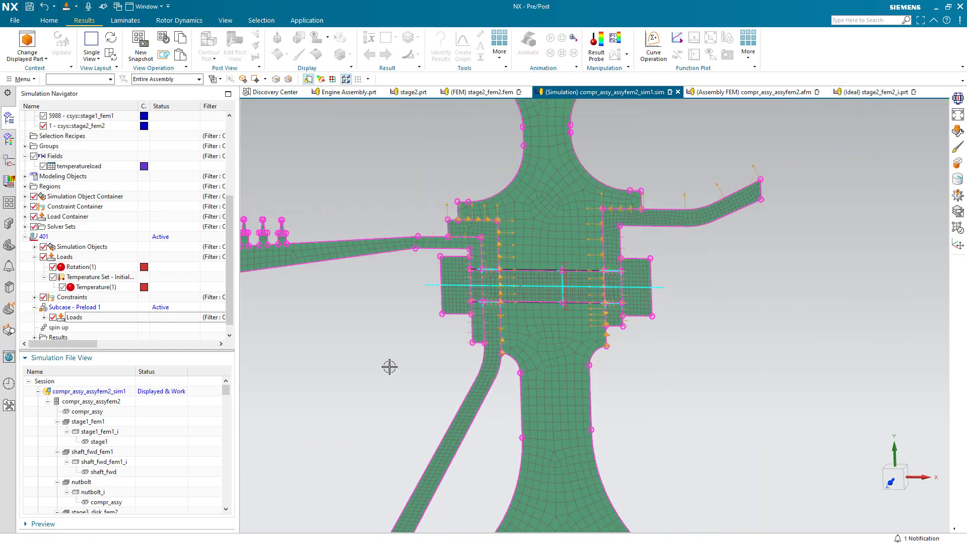
{"action": "scroll", "coordinate": [596, 481], "scroll_direction": "up", "scroll_amount": 2}
{"action": "scroll", "coordinate": [654, 330], "scroll_direction": "down", "scroll_amount": 3}
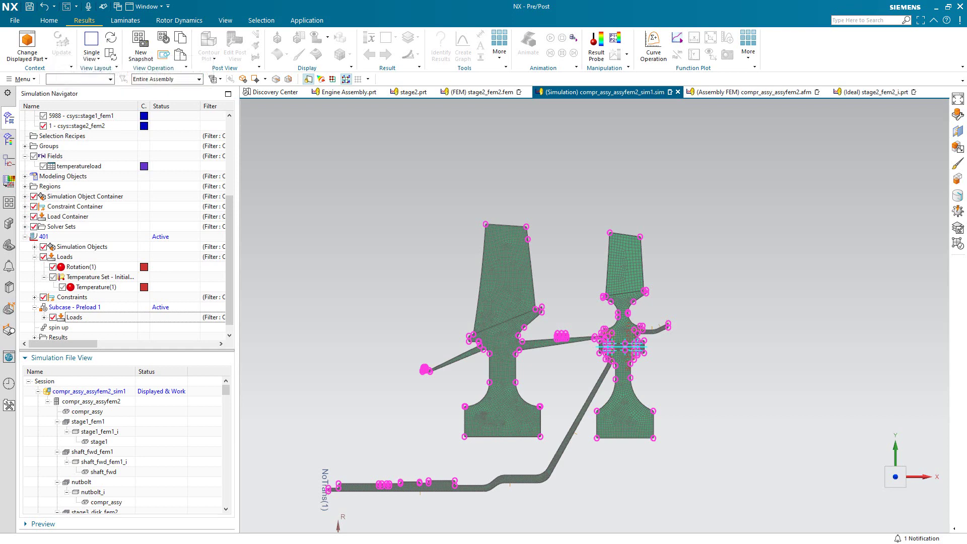
Step: Solve solution 401 to completion, then close the Solution Monitor, Information window and Analysis Job Monitor
{"action": "right_click", "coordinate": [52, 236]}
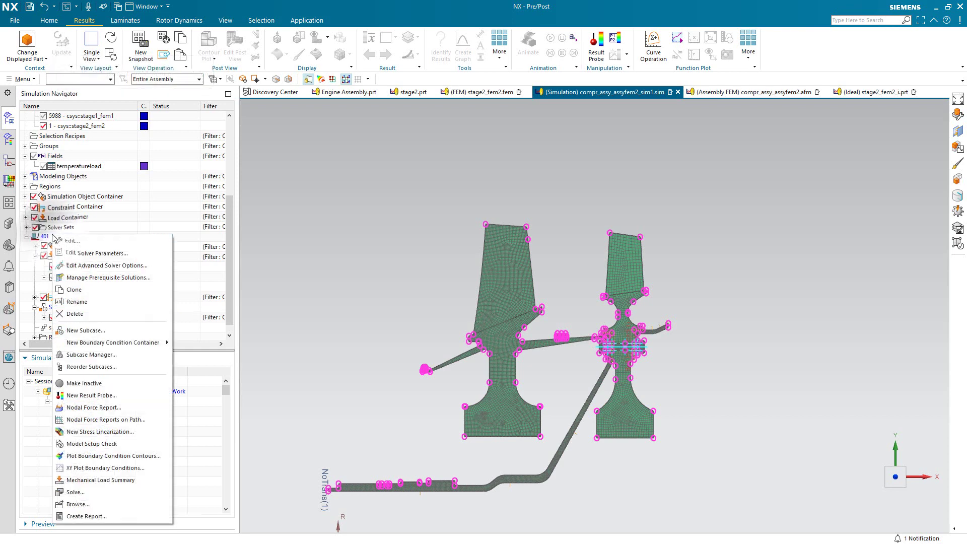
{"action": "left_click", "coordinate": [83, 492]}
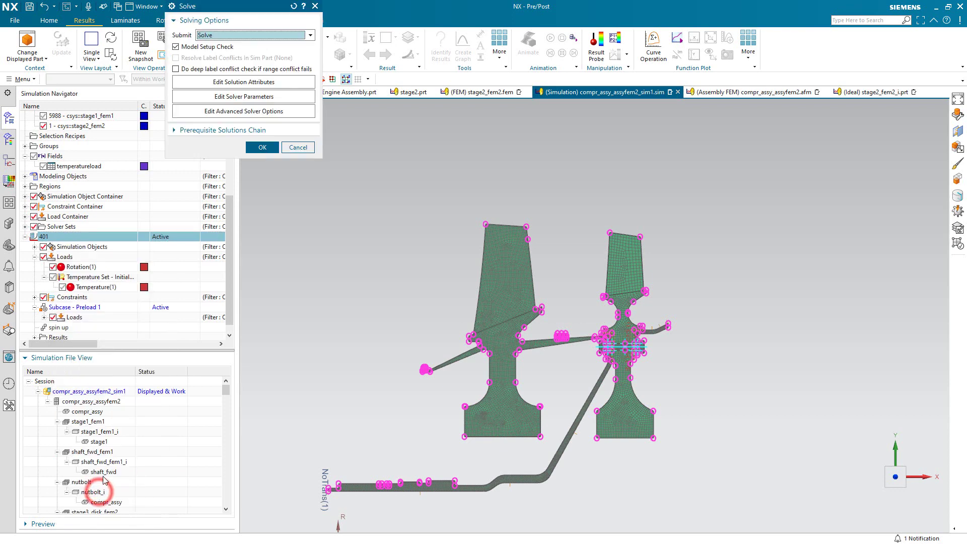
{"action": "left_click", "coordinate": [262, 146]}
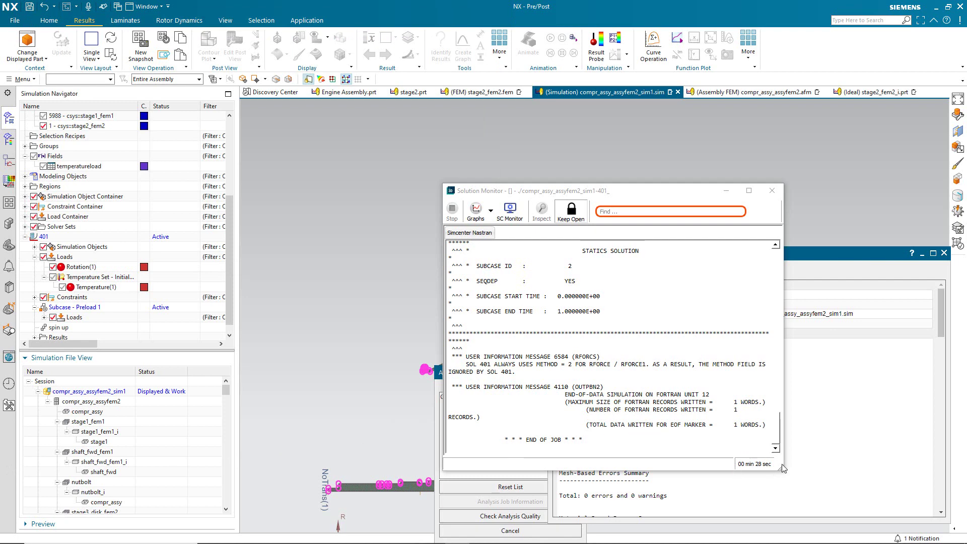
{"action": "left_click", "coordinate": [772, 191]}
{"action": "left_click", "coordinate": [944, 253]}
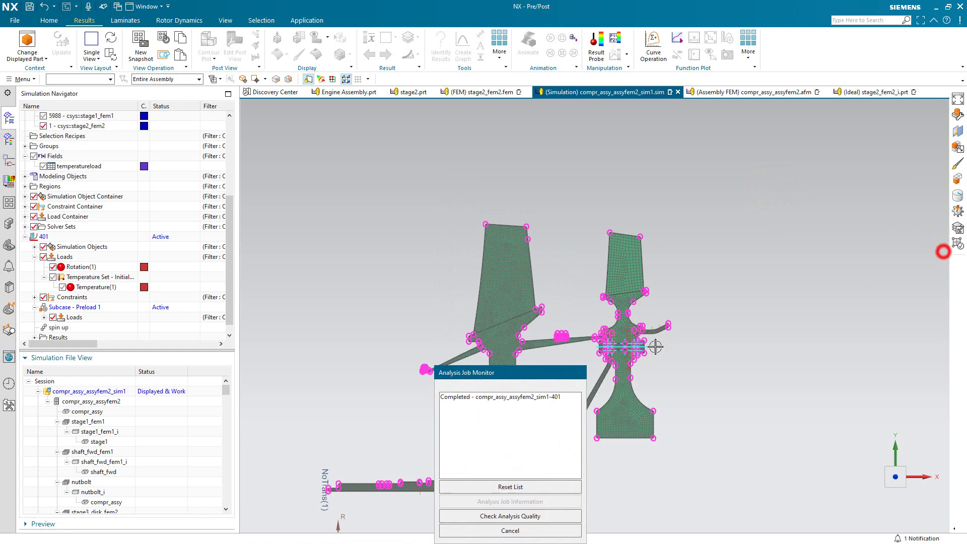
{"action": "left_click", "coordinate": [532, 530]}
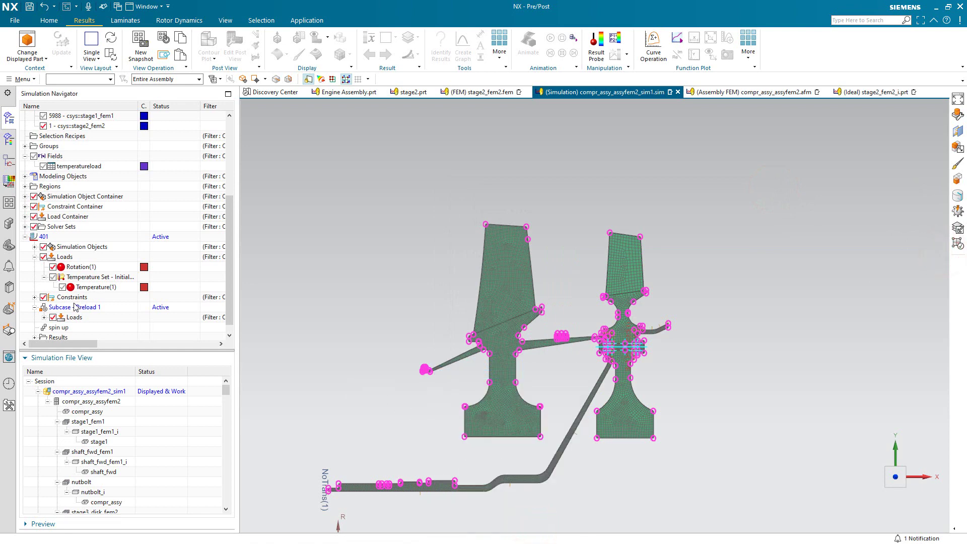
{"action": "scroll", "coordinate": [65, 314], "scroll_direction": "down", "scroll_amount": 1}
Step: Load the Structural results and contour Preload 1 Increment 1 nodal displacement
{"action": "left_click", "coordinate": [35, 328]}
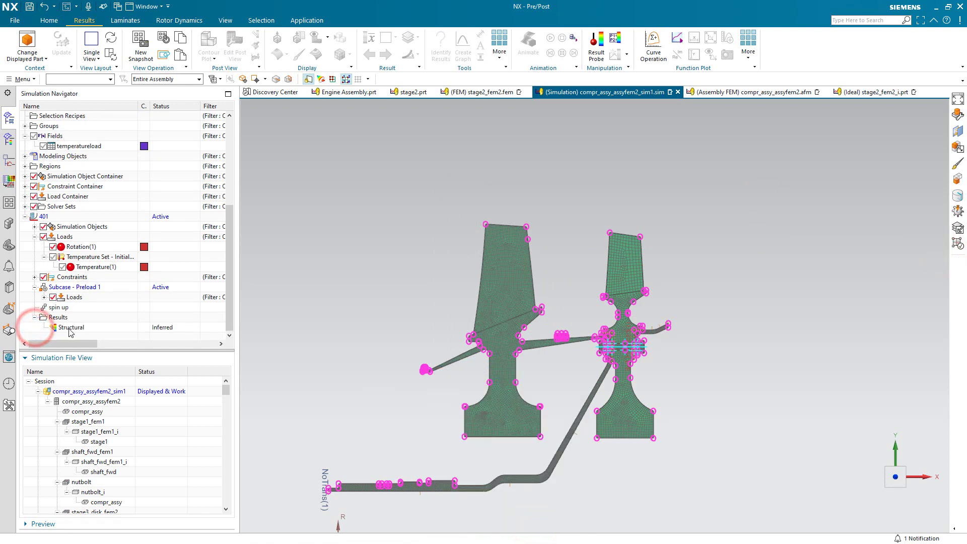
{"action": "double_click", "coordinate": [69, 329]}
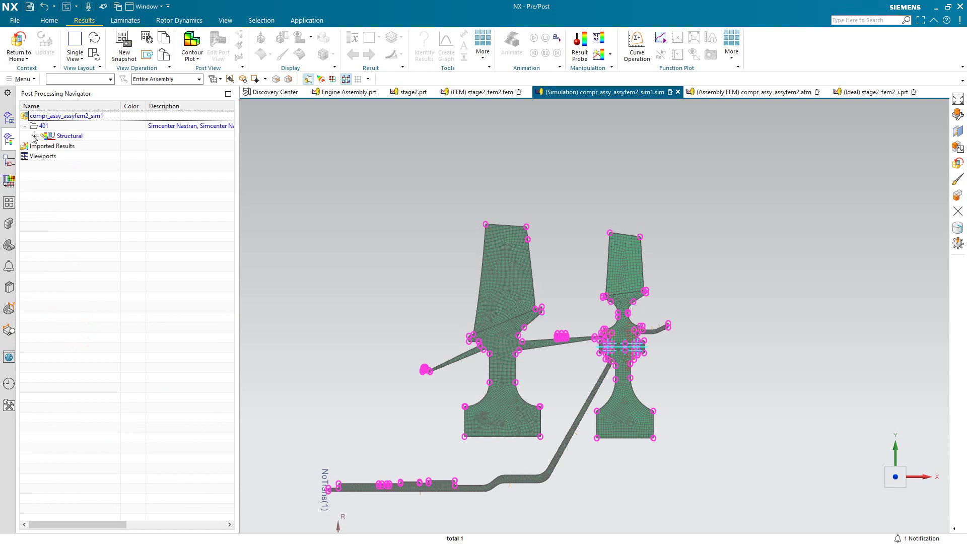
{"action": "left_click", "coordinate": [33, 136]}
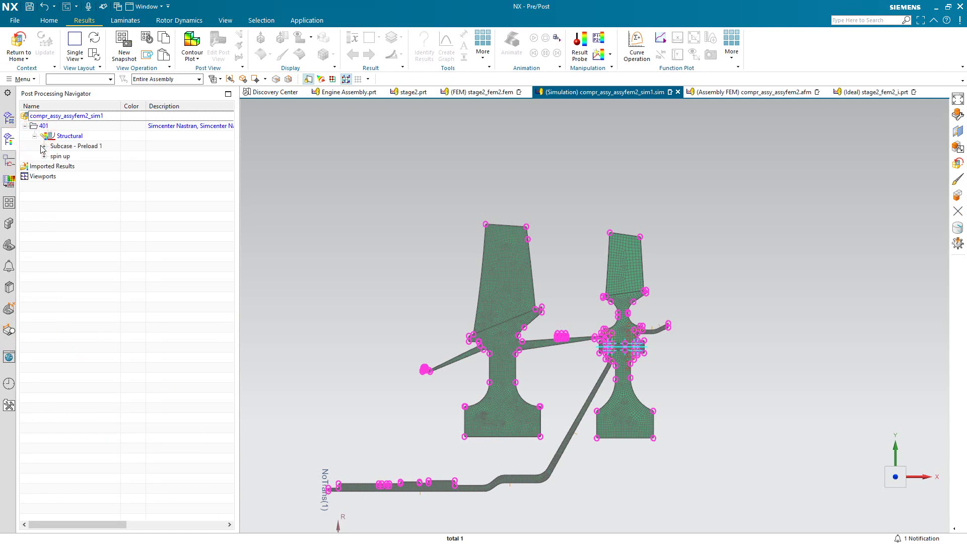
{"action": "left_click", "coordinate": [43, 146]}
{"action": "left_click", "coordinate": [53, 156]}
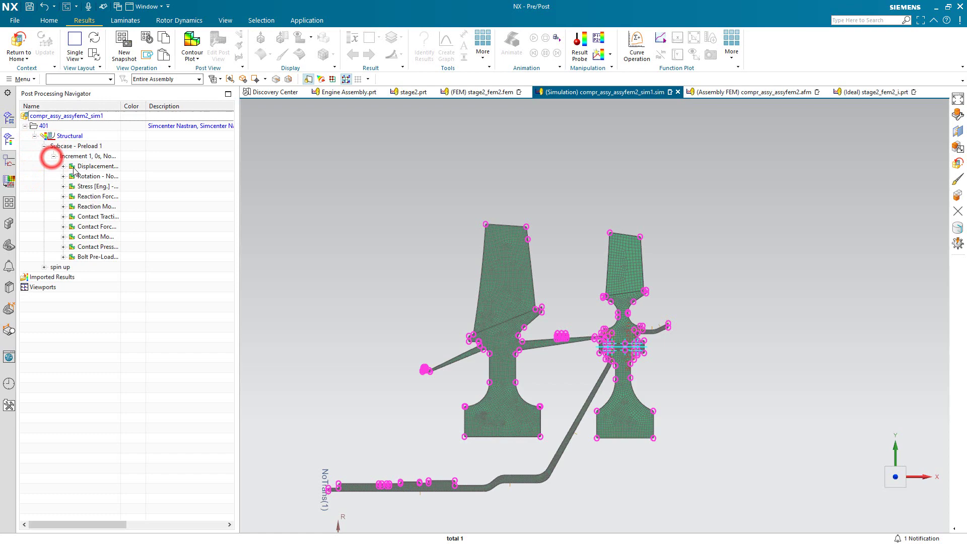
{"action": "left_click", "coordinate": [84, 166]}
{"action": "double_click", "coordinate": [84, 167]}
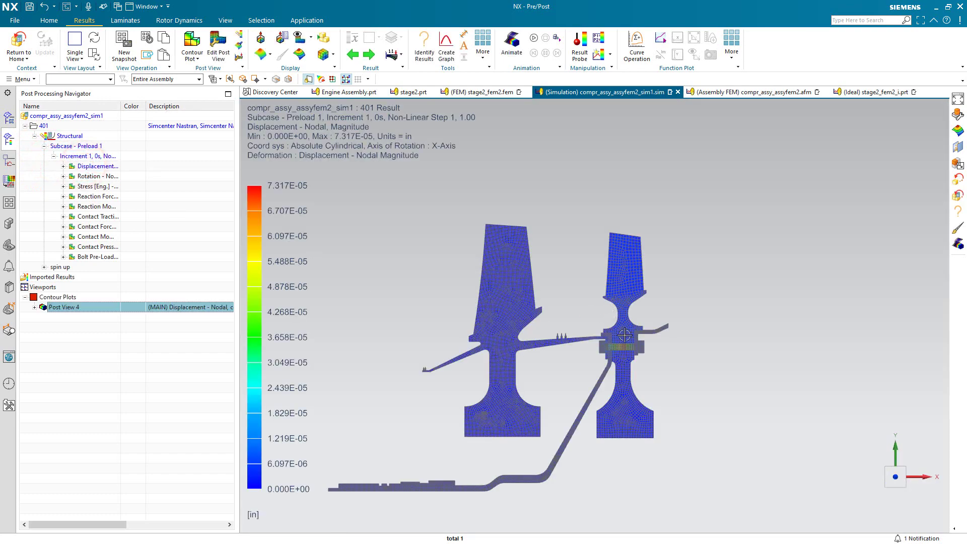
Step: Briefly animate the Preload 1 displacement, then plot Preload 1 Von-Mises stress
{"action": "scroll", "coordinate": [659, 354], "scroll_direction": "up", "scroll_amount": 6}
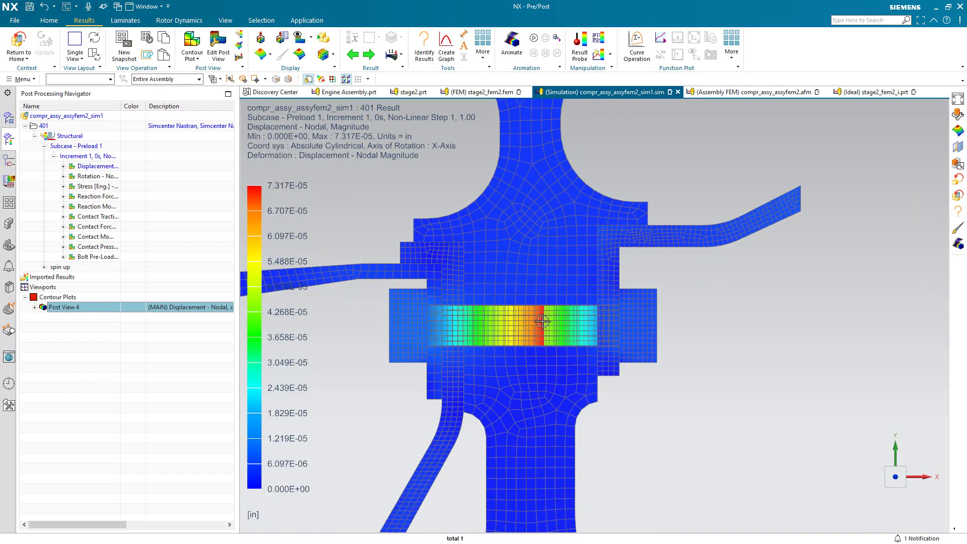
{"action": "scroll", "coordinate": [542, 320], "scroll_direction": "up", "scroll_amount": 2}
{"action": "scroll", "coordinate": [537, 317], "scroll_direction": "up", "scroll_amount": 5}
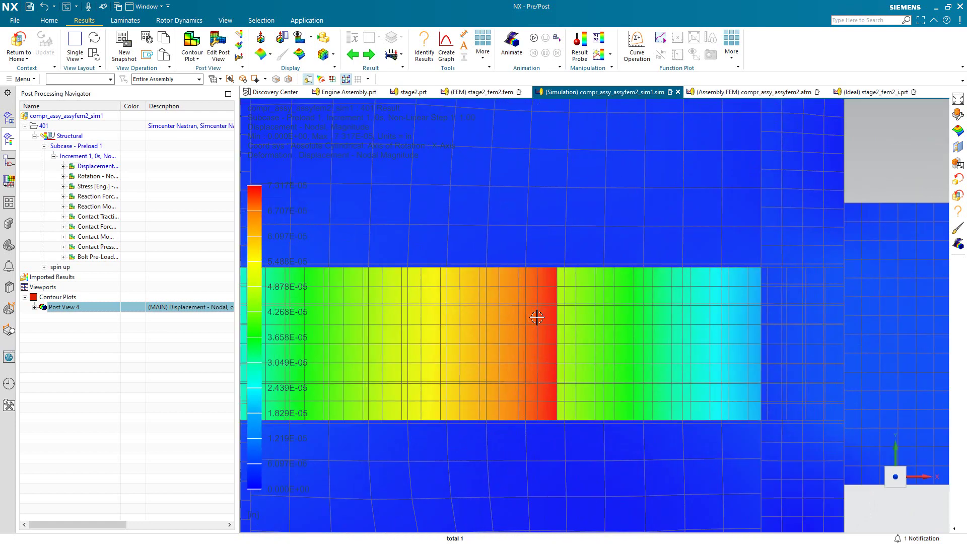
{"action": "scroll", "coordinate": [568, 216], "scroll_direction": "up", "scroll_amount": 5}
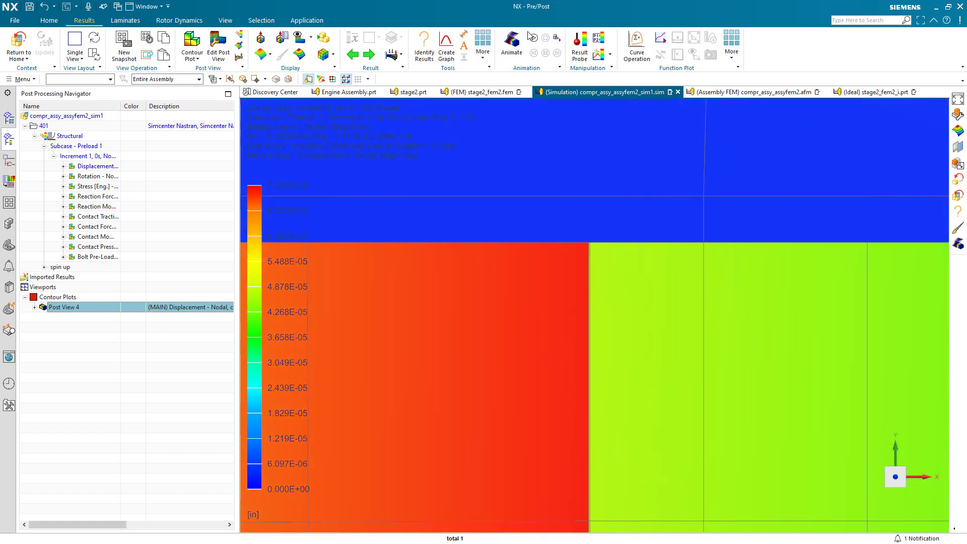
{"action": "left_click", "coordinate": [534, 38]}
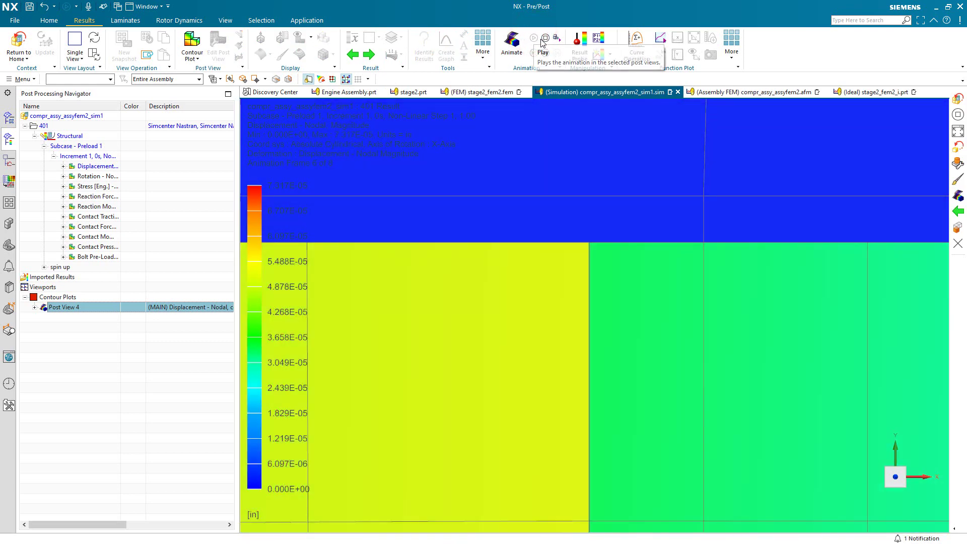
{"action": "left_click", "coordinate": [546, 38]}
{"action": "scroll", "coordinate": [633, 186], "scroll_direction": "down", "scroll_amount": 10}
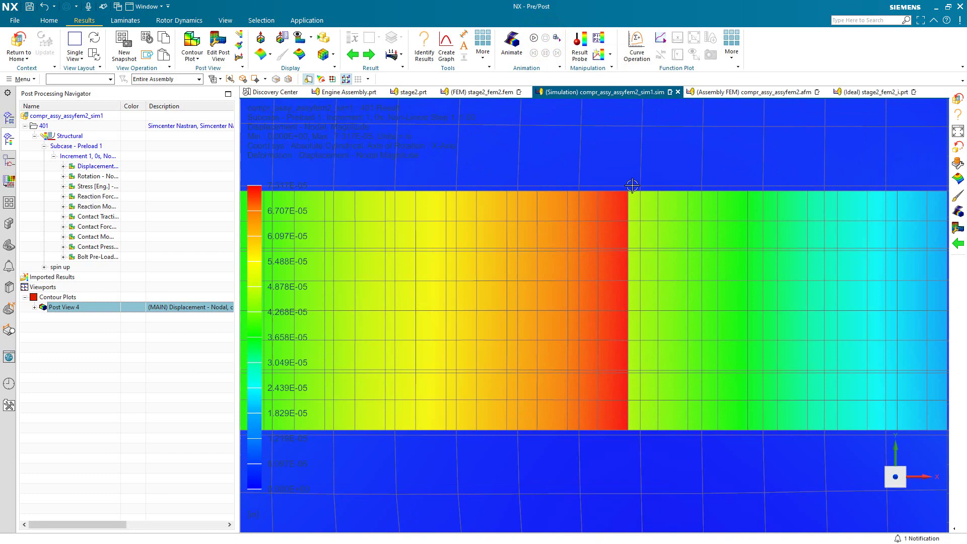
{"action": "scroll", "coordinate": [681, 320], "scroll_direction": "down", "scroll_amount": 4}
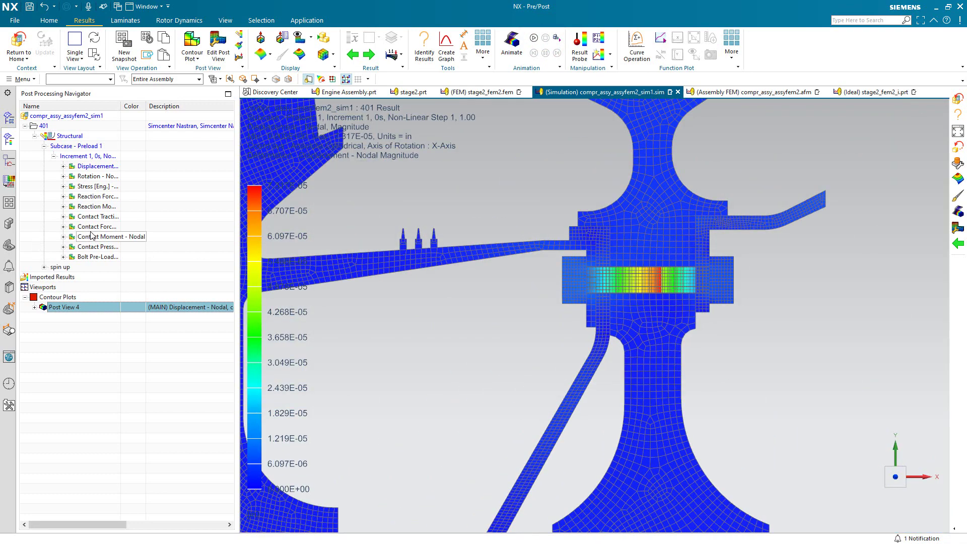
{"action": "double_click", "coordinate": [92, 187]}
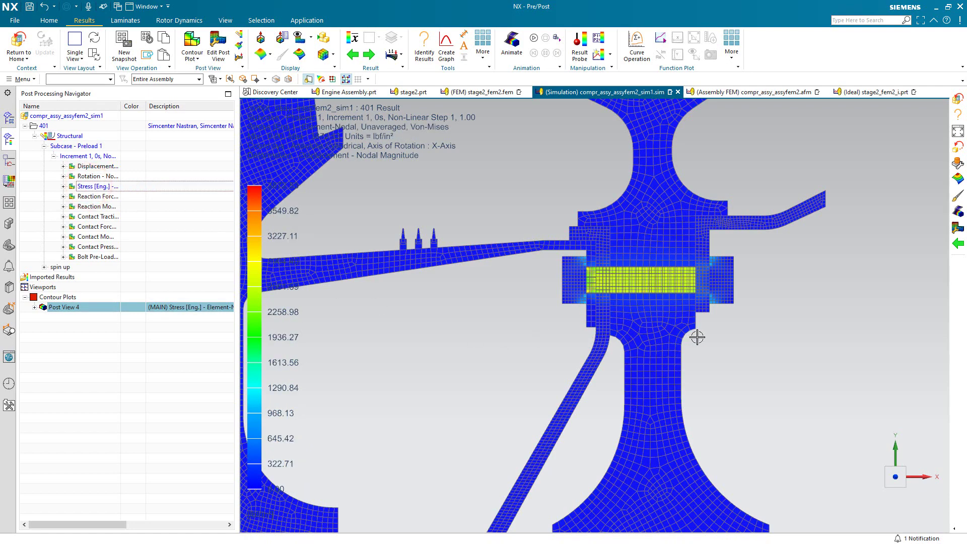
Step: Plot spin up Increment 1 nodal displacement, ranging 0 to 7.213E-04 in
{"action": "scroll", "coordinate": [697, 336], "scroll_direction": "down", "scroll_amount": 3}
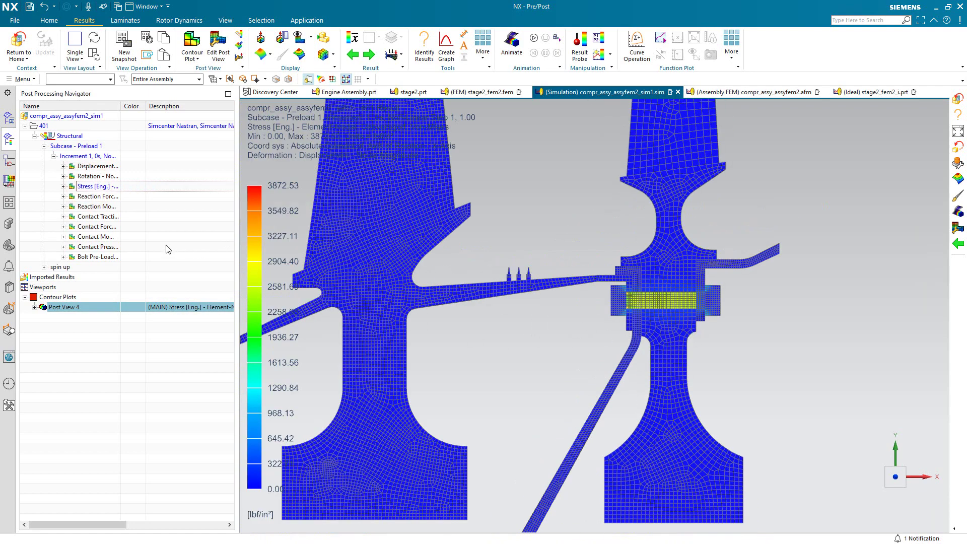
{"action": "left_click", "coordinate": [45, 267]}
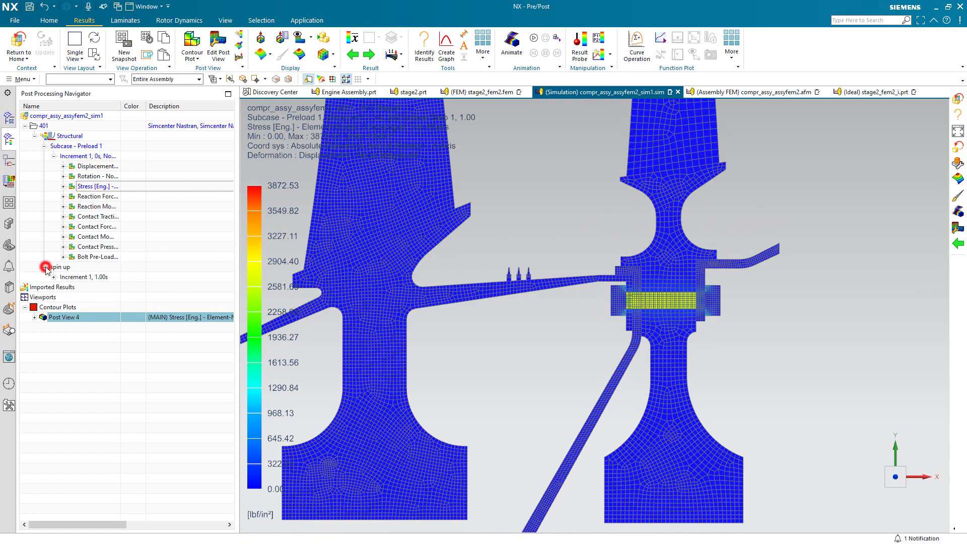
{"action": "left_click", "coordinate": [54, 277]}
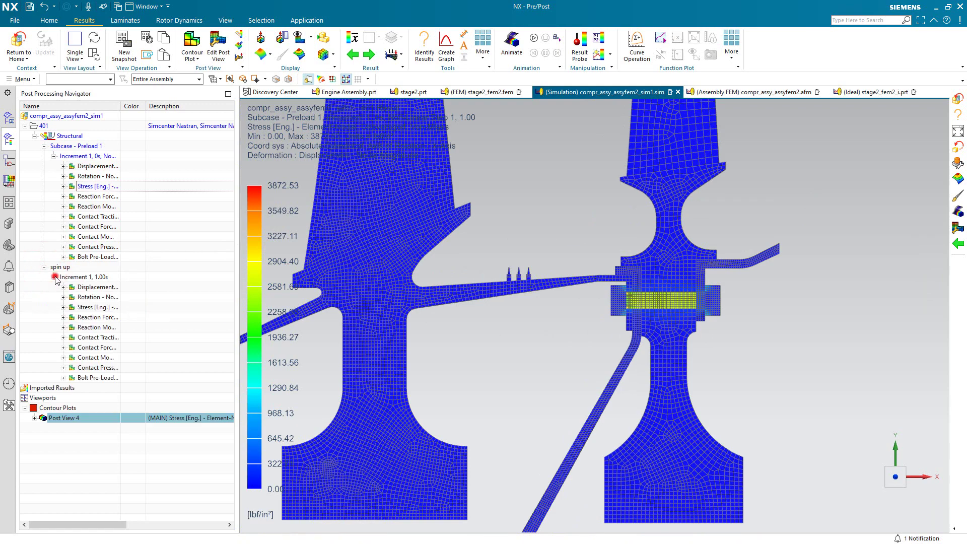
{"action": "double_click", "coordinate": [89, 286]}
{"action": "scroll", "coordinate": [639, 308], "scroll_direction": "down", "scroll_amount": 3}
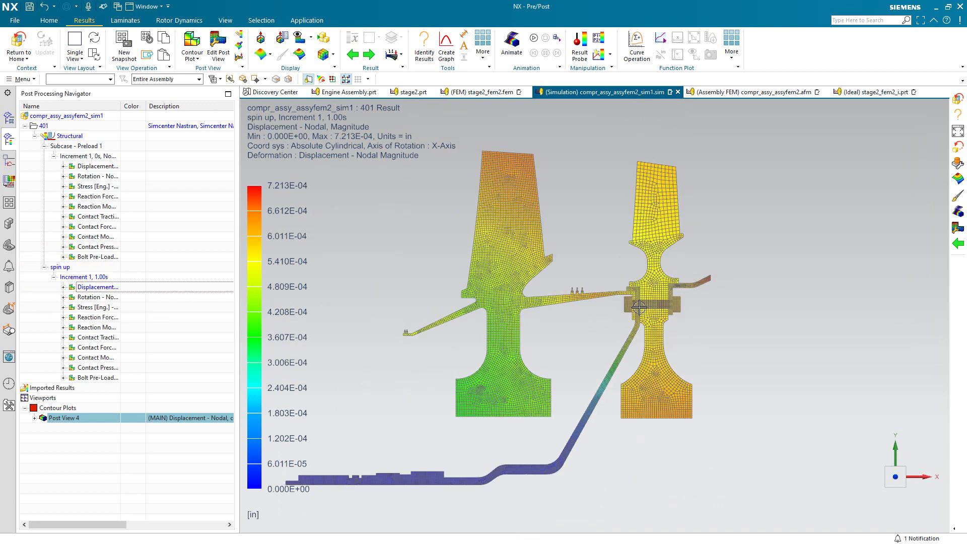
Step: Try 10% Model deformation, settle on Absolute 1:1, and plot spin up Von-Mises stress peaking at 5147.23 lbf/in²
{"action": "left_click", "coordinate": [402, 54]}
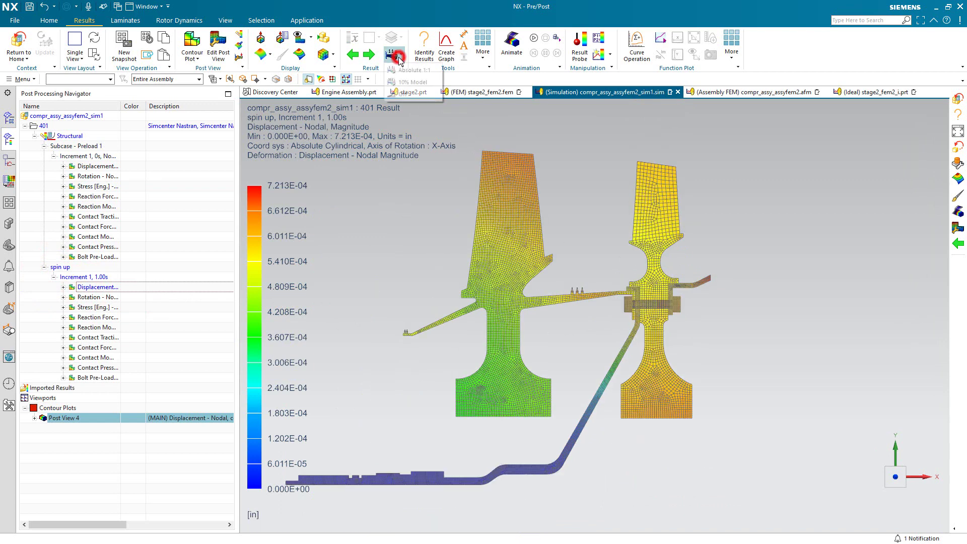
{"action": "left_click", "coordinate": [397, 78]}
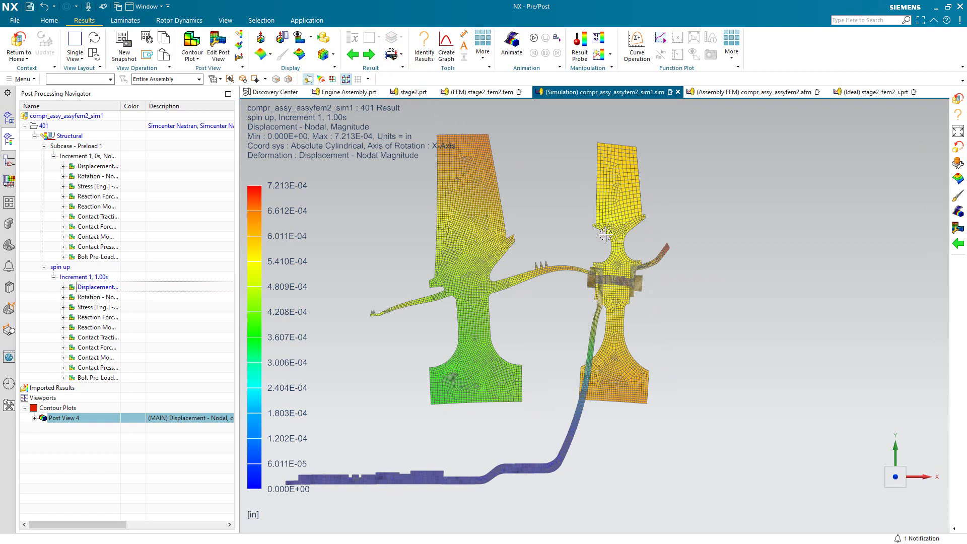
{"action": "scroll", "coordinate": [615, 253], "scroll_direction": "up", "scroll_amount": 5}
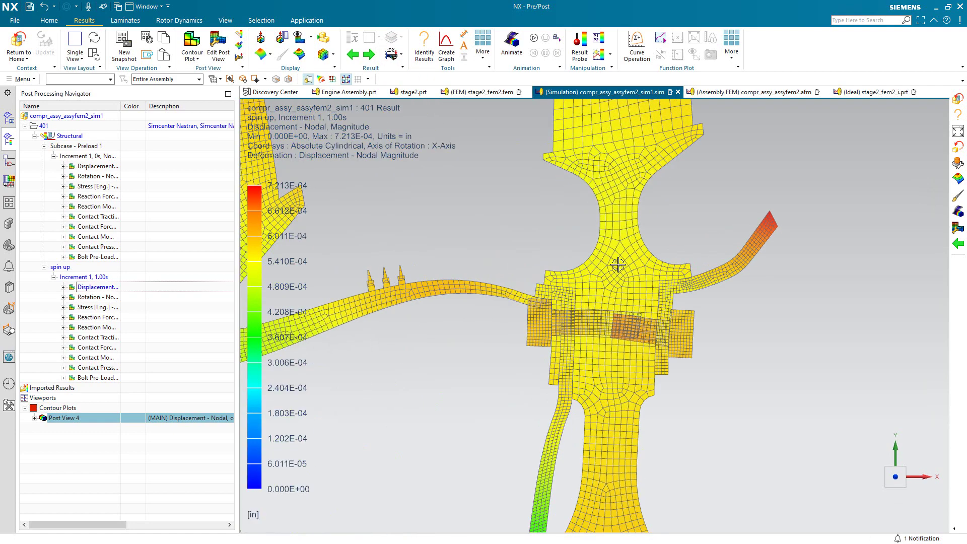
{"action": "scroll", "coordinate": [618, 265], "scroll_direction": "up", "scroll_amount": 2}
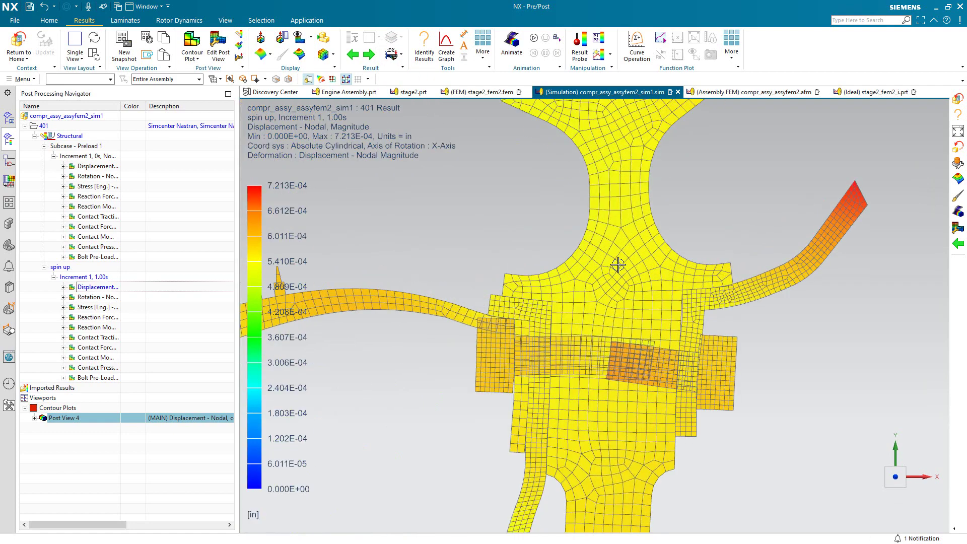
{"action": "scroll", "coordinate": [618, 264], "scroll_direction": "down", "scroll_amount": 8}
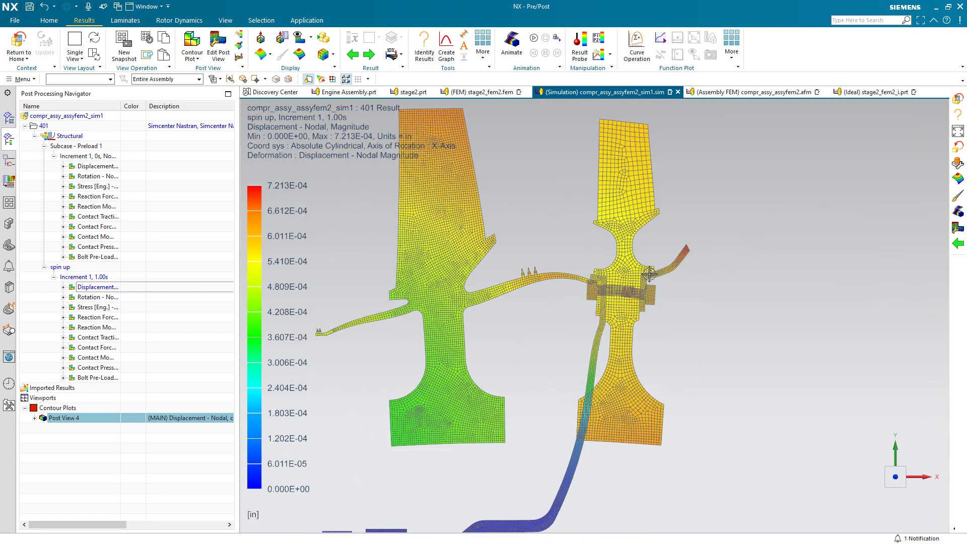
{"action": "left_click", "coordinate": [393, 54]}
{"action": "left_click", "coordinate": [395, 74]}
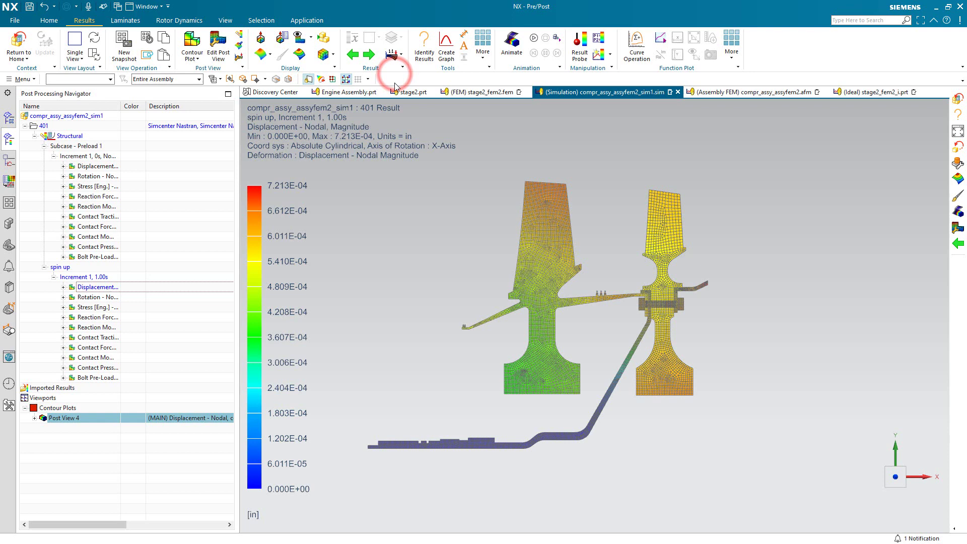
{"action": "double_click", "coordinate": [82, 310]}
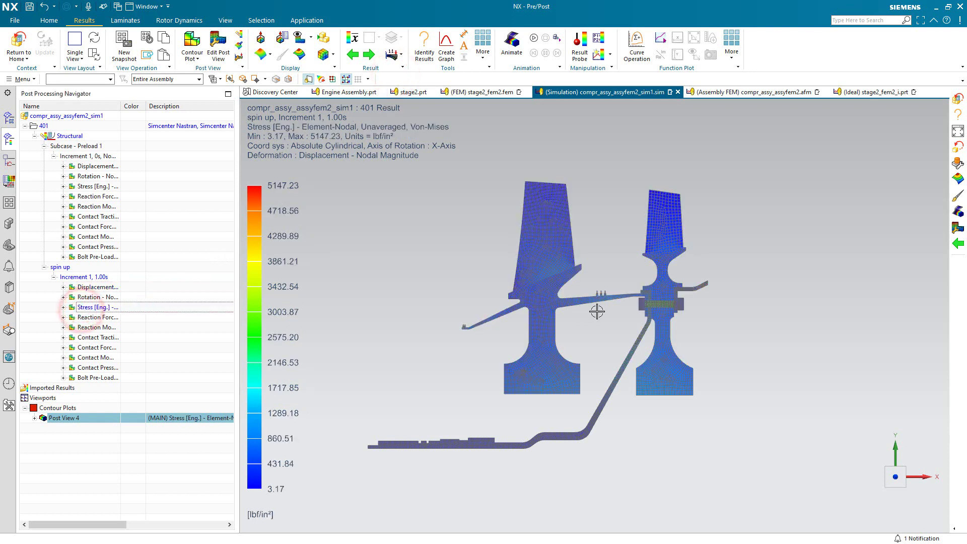
Step: Hide the stage1_fem1, forward shaft, nutbolt.fem and stage3 components in Post View 4
{"action": "scroll", "coordinate": [695, 321], "scroll_direction": "up", "scroll_amount": 5}
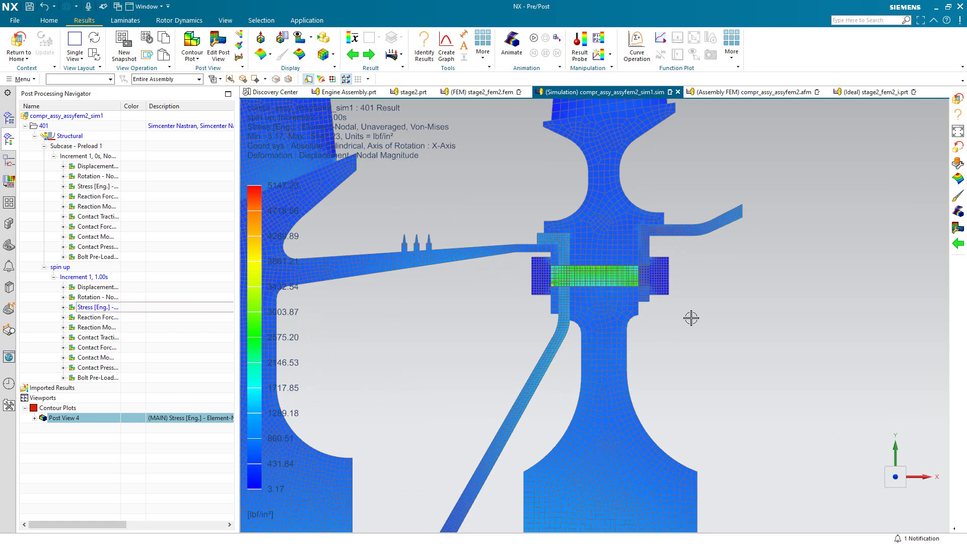
{"action": "scroll", "coordinate": [691, 318], "scroll_direction": "down", "scroll_amount": 2}
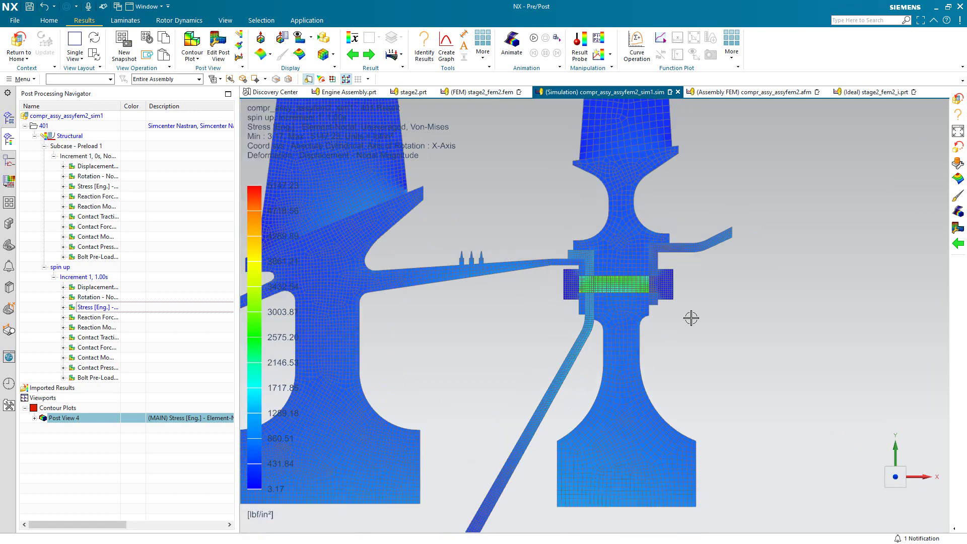
{"action": "left_click", "coordinate": [34, 418]}
{"action": "left_click", "coordinate": [44, 428]}
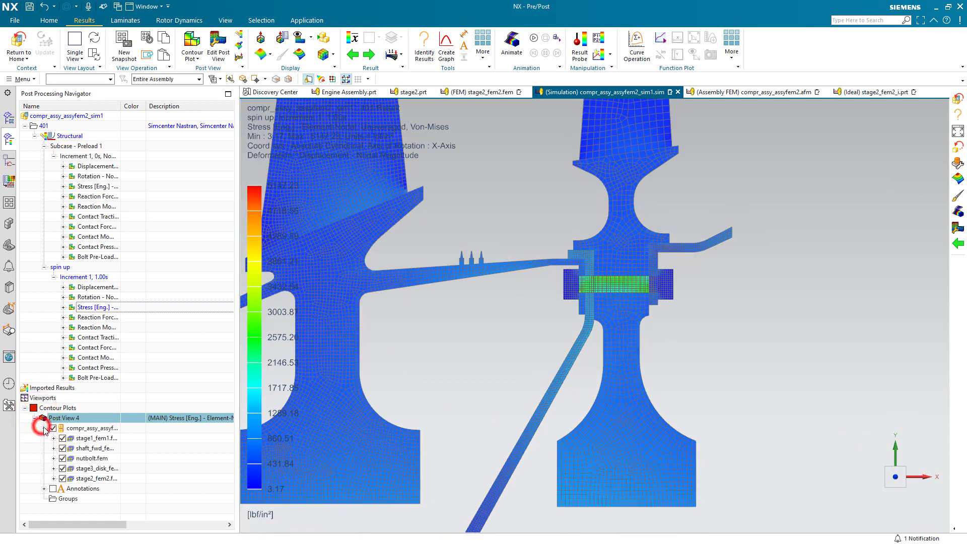
{"action": "left_click", "coordinate": [62, 438]}
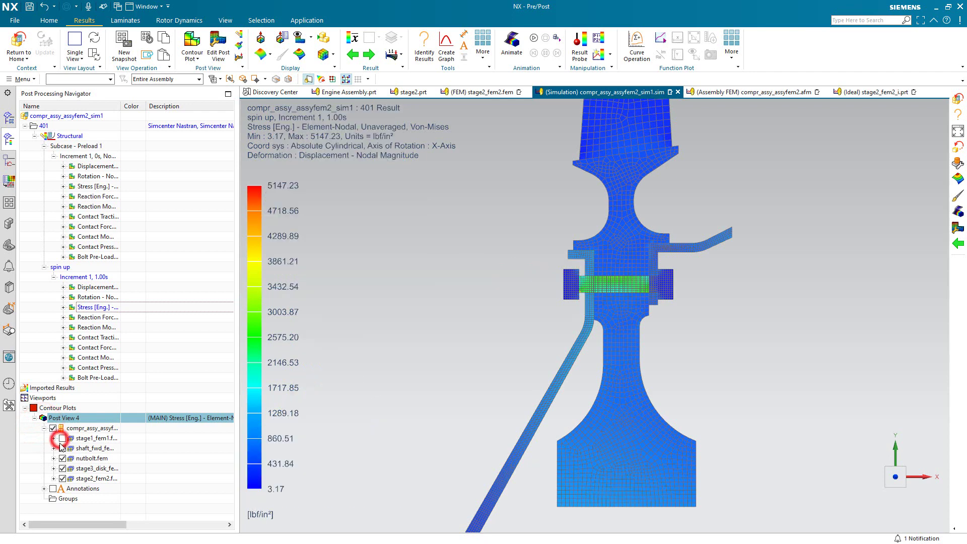
{"action": "left_click", "coordinate": [62, 449]}
{"action": "left_click", "coordinate": [62, 458]}
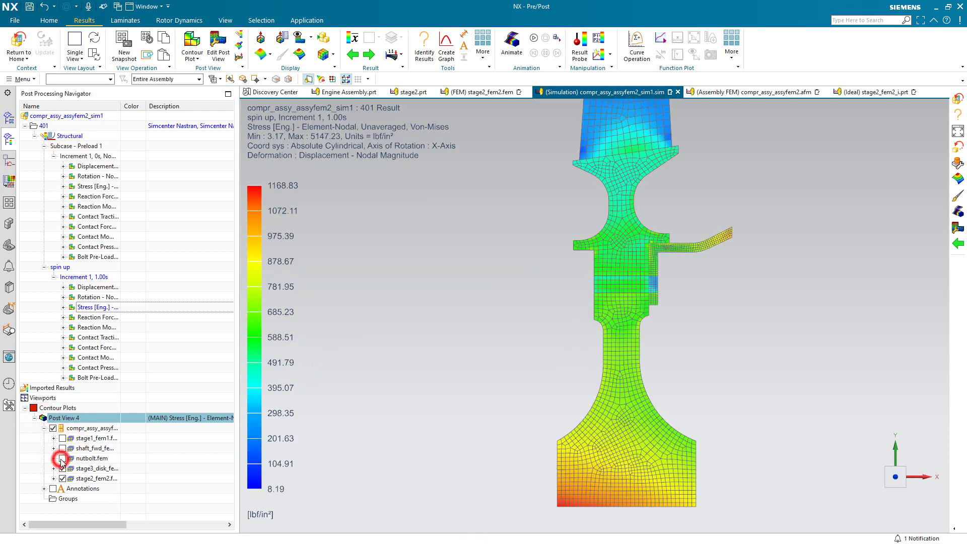
{"action": "left_click", "coordinate": [62, 469]}
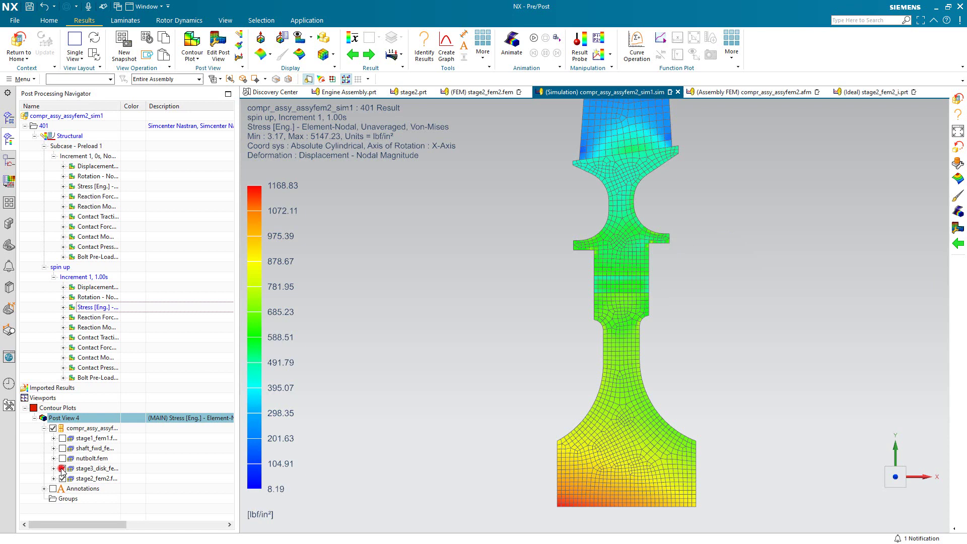
Step: Show the spin up stress as averaged values, 3.32 to 4078.26 lbf/in², zoomed to the whole disk
{"action": "scroll", "coordinate": [643, 316], "scroll_direction": "up", "scroll_amount": 5}
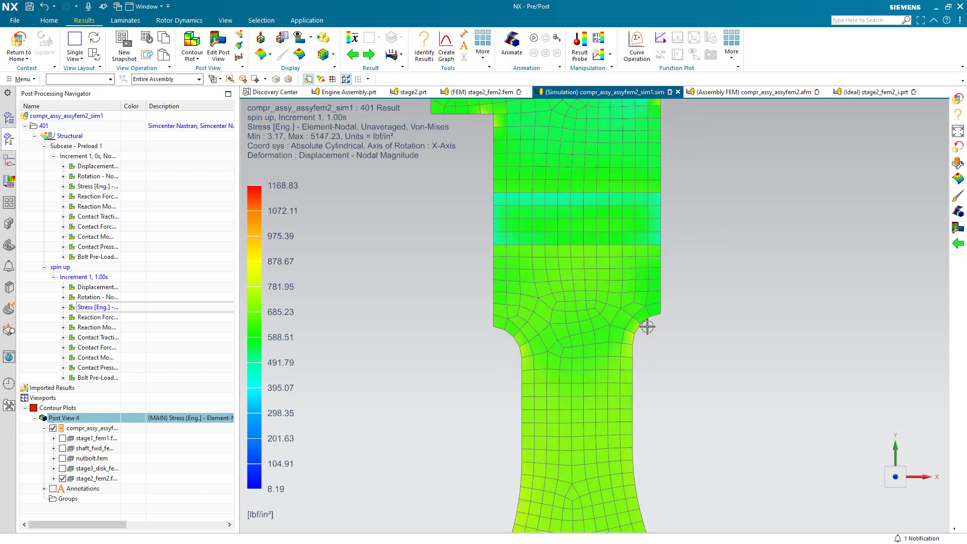
{"action": "left_click", "coordinate": [356, 40]}
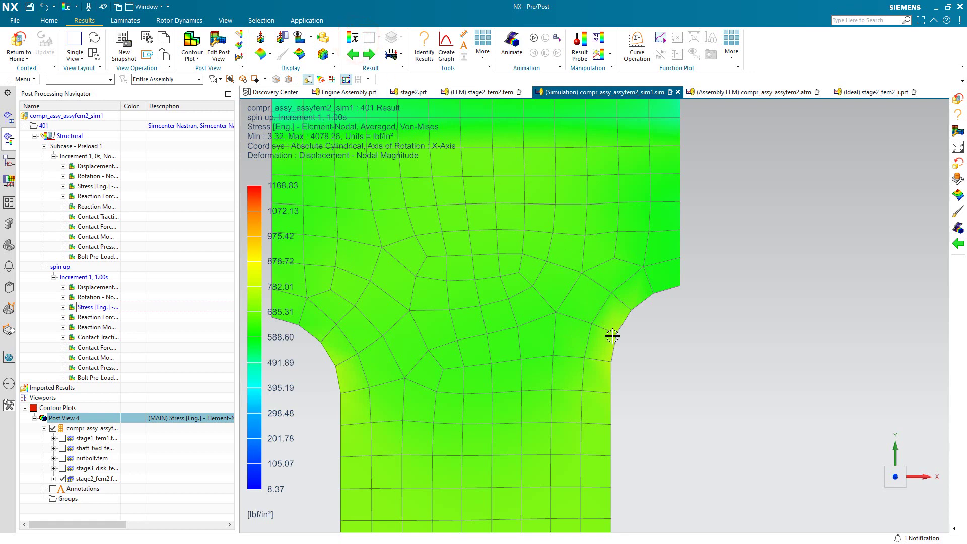
{"action": "scroll", "coordinate": [690, 338], "scroll_direction": "down", "scroll_amount": 3}
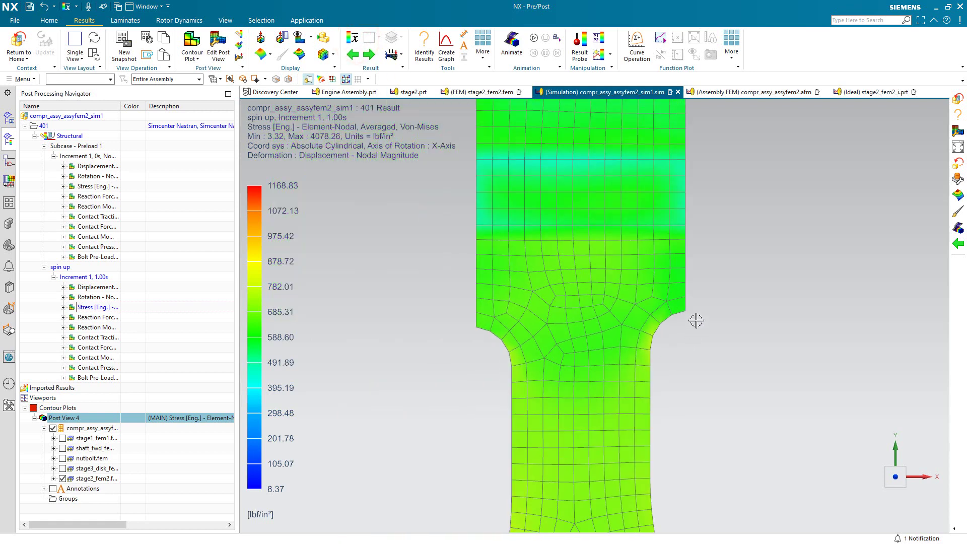
{"action": "scroll", "coordinate": [644, 298], "scroll_direction": "down", "scroll_amount": 5}
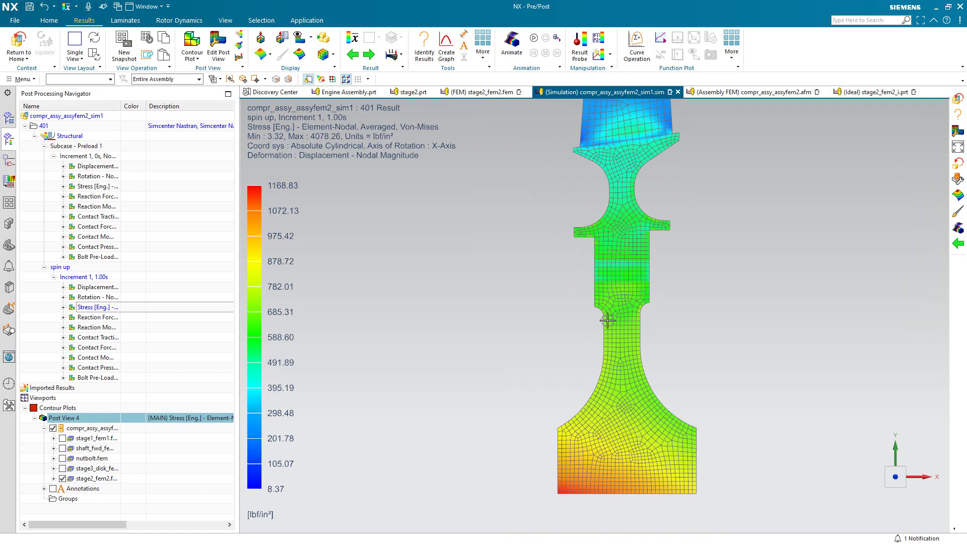
{"action": "scroll", "coordinate": [520, 417], "scroll_direction": "down", "scroll_amount": 3}
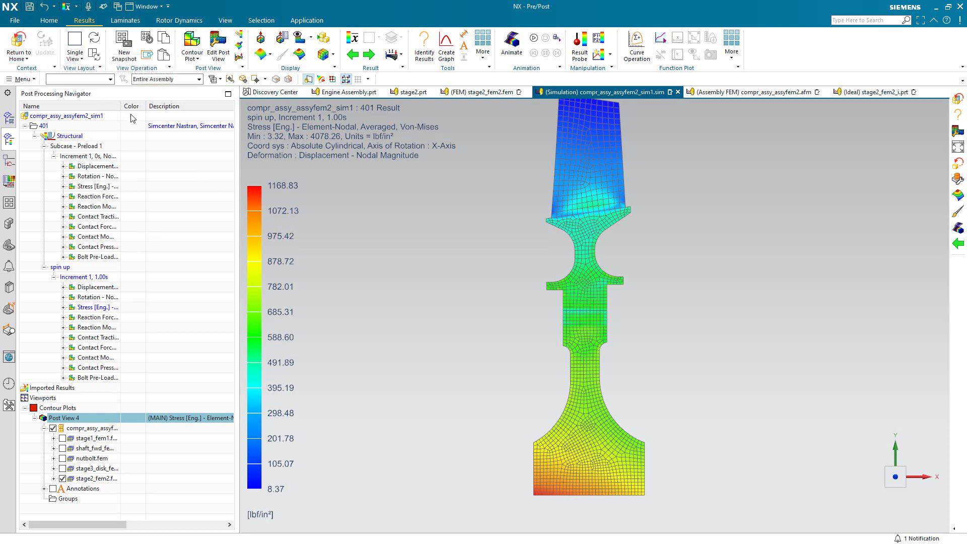
Step: Save Snapshot(1) of the stress contour and confirm it in the Post Processing Template Navigator
{"action": "left_click", "coordinate": [124, 41]}
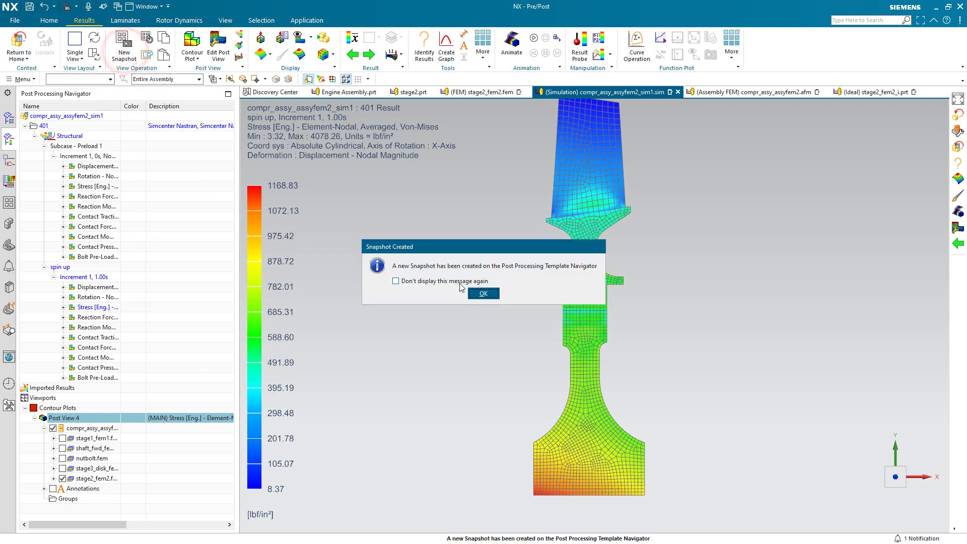
{"action": "left_click", "coordinate": [485, 294]}
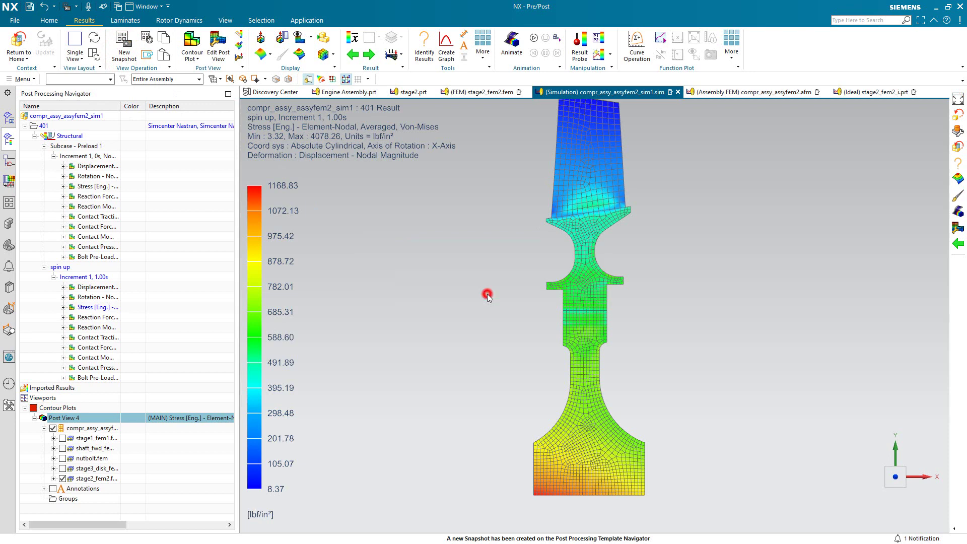
{"action": "left_click", "coordinate": [9, 203]}
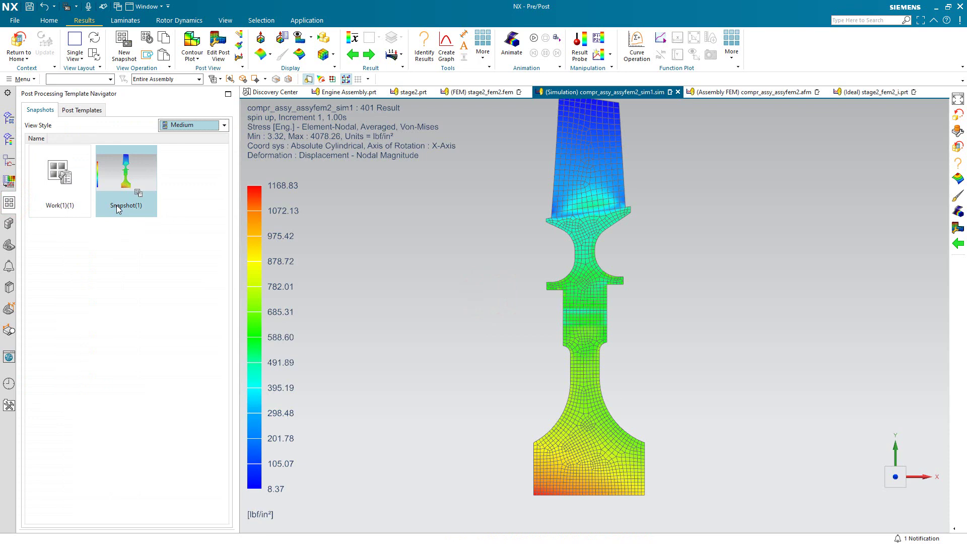
{"action": "mouse_move", "coordinate": [117, 205]}
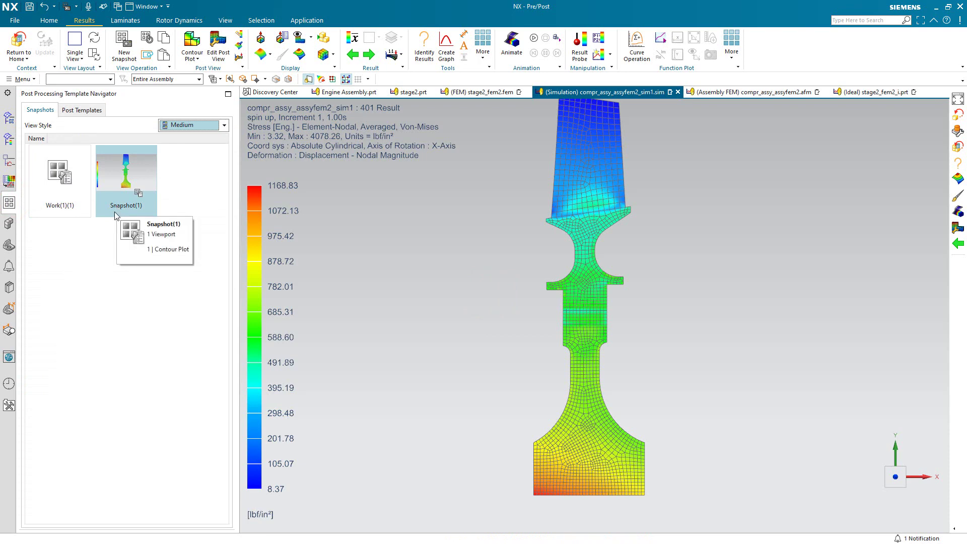
Step: Go back to the Simulation Navigator and return home to the meshed assembly model
{"action": "left_click", "coordinate": [8, 123]}
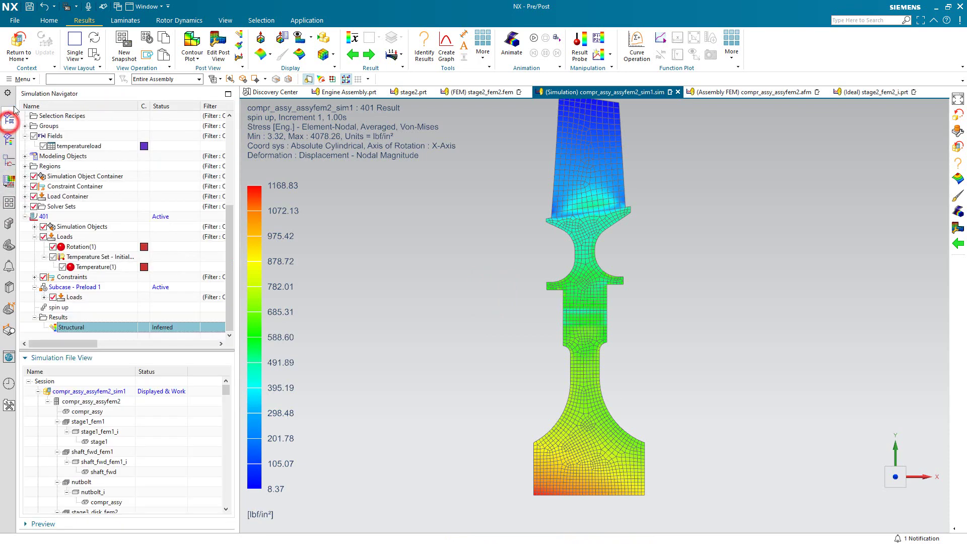
{"action": "left_click", "coordinate": [18, 39]}
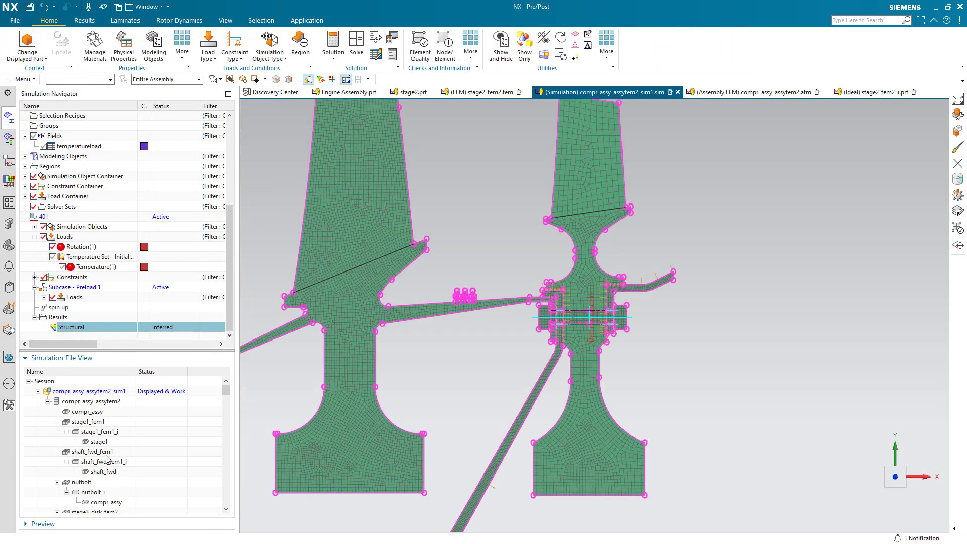
{"action": "scroll", "coordinate": [107, 459], "scroll_direction": "down", "scroll_amount": 3}
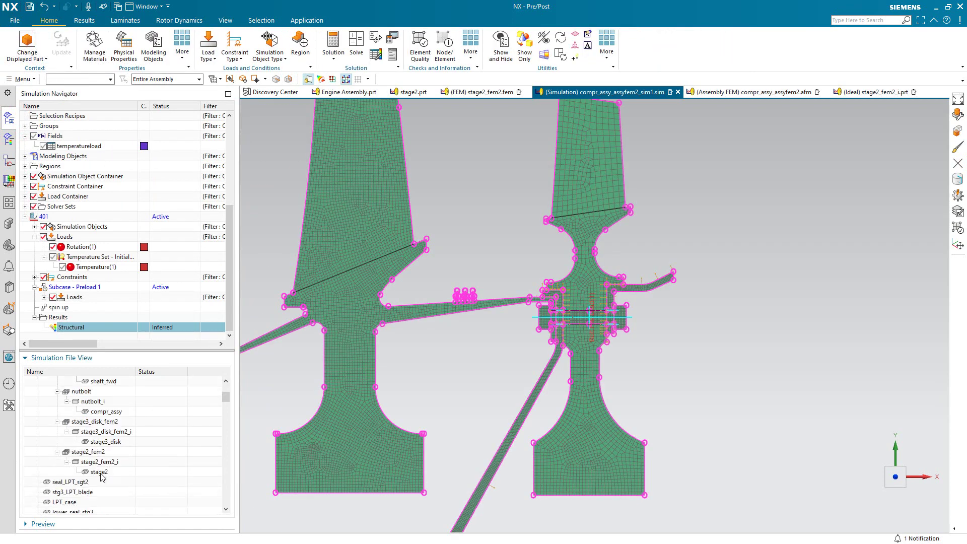
Step: Open stage2.prt and change the disk's edge blend Radius 1 from 0.15 to 0.5 in
{"action": "double_click", "coordinate": [99, 472]}
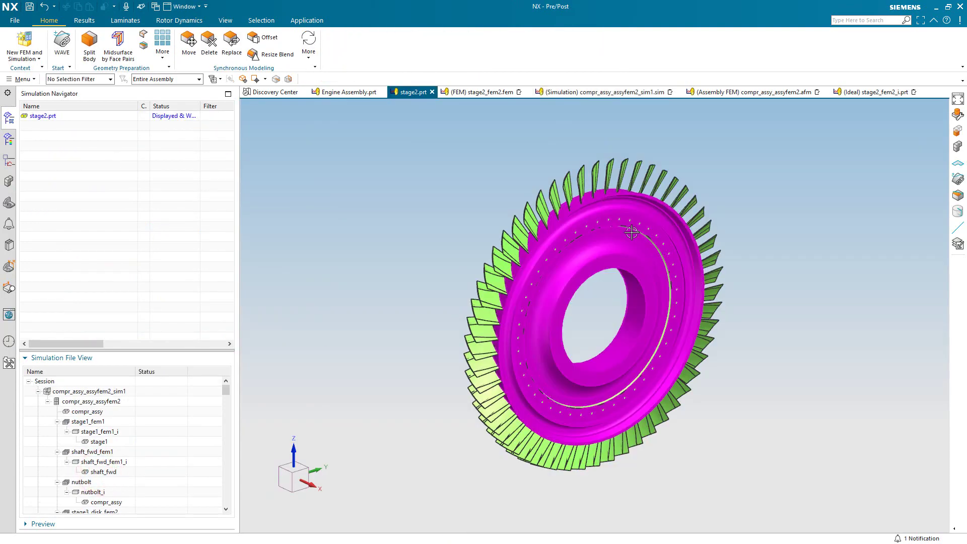
{"action": "middle_click_drag", "start_coordinate": [632, 232], "coordinate": [664, 219]}
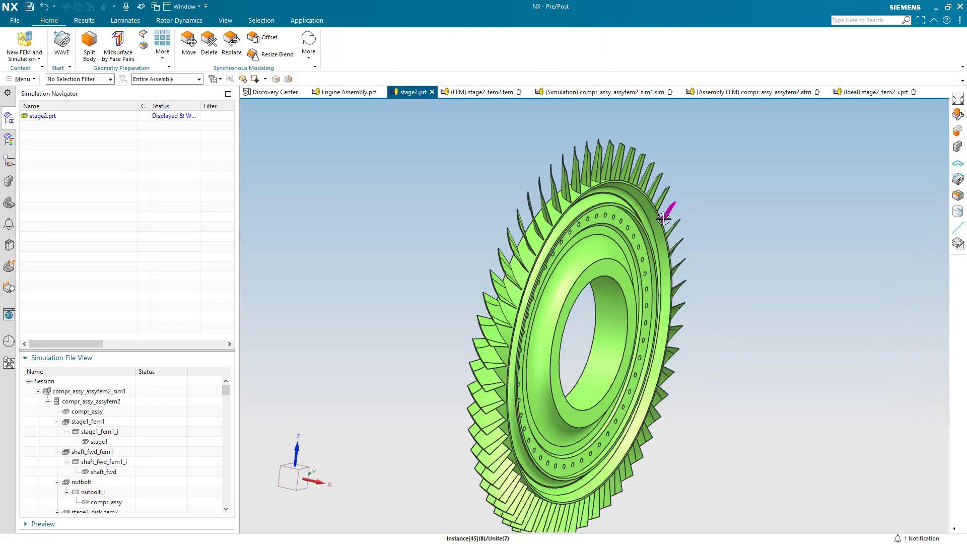
{"action": "scroll", "coordinate": [664, 219], "scroll_direction": "up", "scroll_amount": 8}
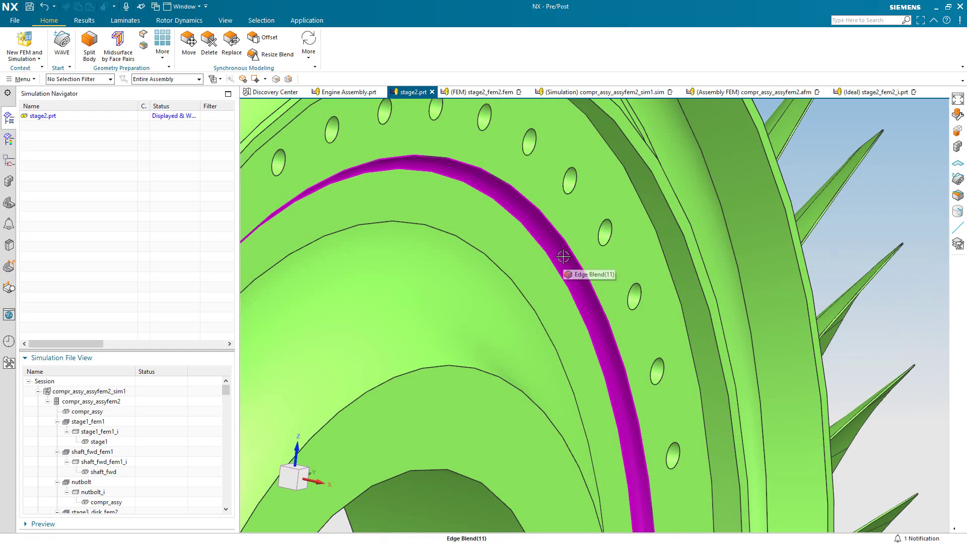
{"action": "double_click", "coordinate": [562, 255]}
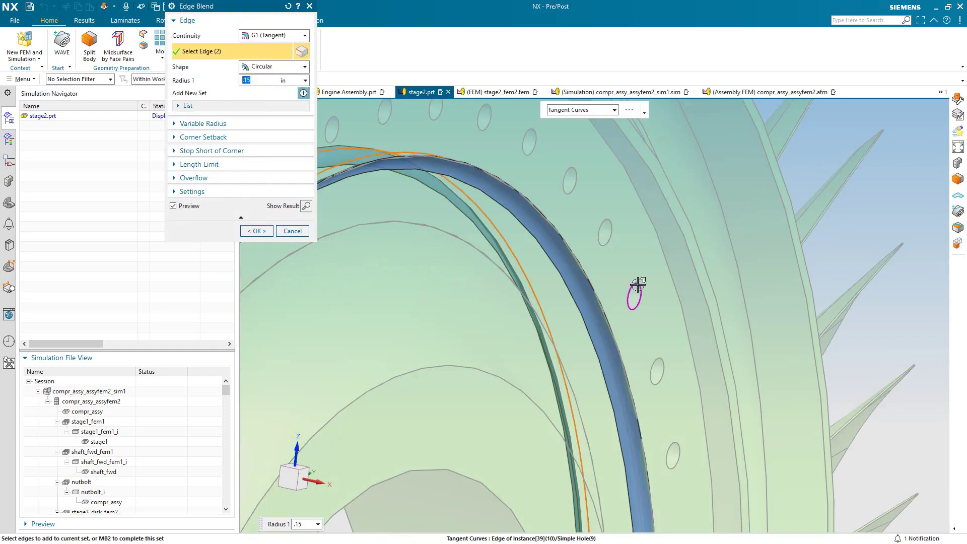
{"action": "scroll", "coordinate": [635, 288], "scroll_direction": "down", "scroll_amount": 6}
{"action": "mouse_move", "coordinate": [639, 283]}
{"action": "middle_mouse_down"}
{"action": "mouse_move", "coordinate": [678, 277]}
{"action": "mouse_move", "coordinate": [646, 286]}
{"action": "middle_mouse_up"}
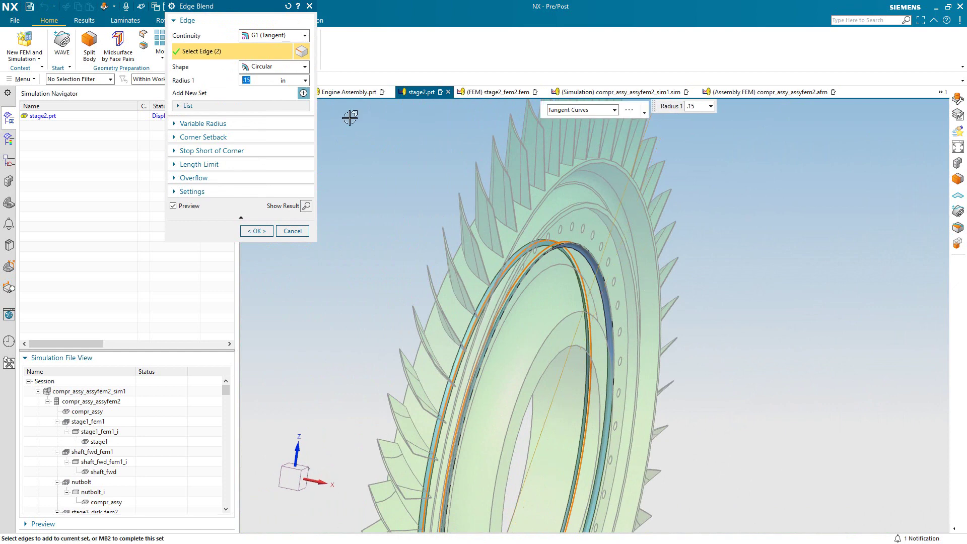
{"action": "left_click", "coordinate": [253, 81]}
{"action": "left_click", "coordinate": [250, 231]}
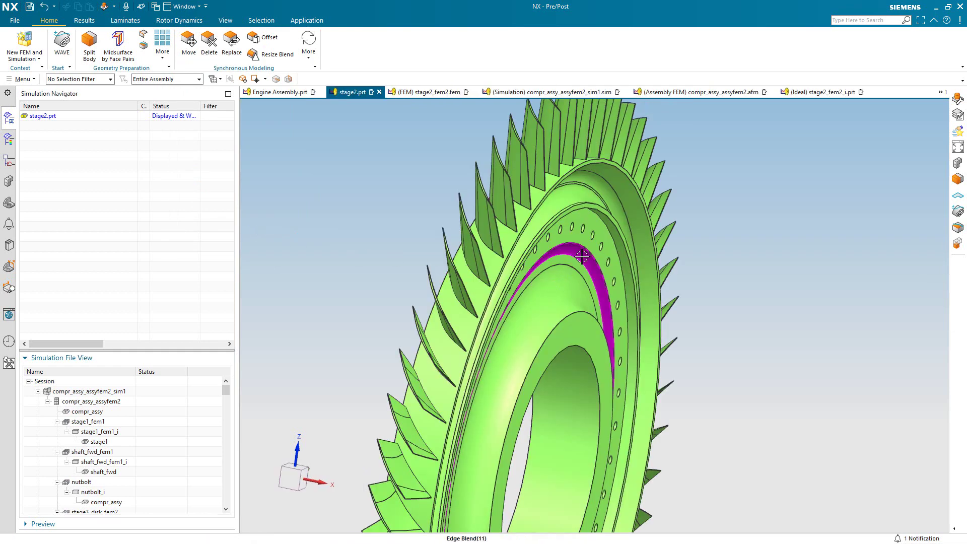
Step: Display the idealized stage2 part, then stage2_fem2, and close the Information log
{"action": "scroll", "coordinate": [183, 470], "scroll_direction": "down", "scroll_amount": 3}
{"action": "scroll", "coordinate": [182, 470], "scroll_direction": "down", "scroll_amount": 1}
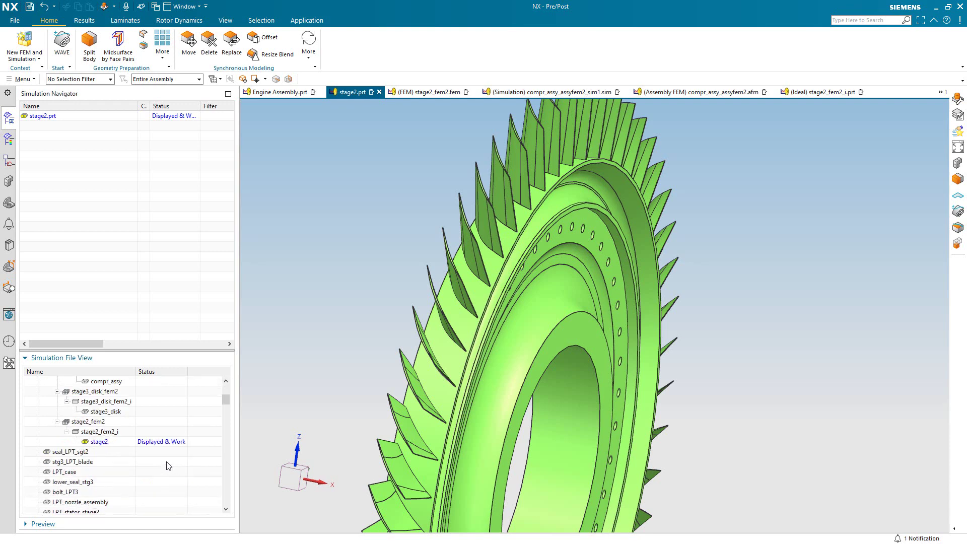
{"action": "double_click", "coordinate": [108, 432]}
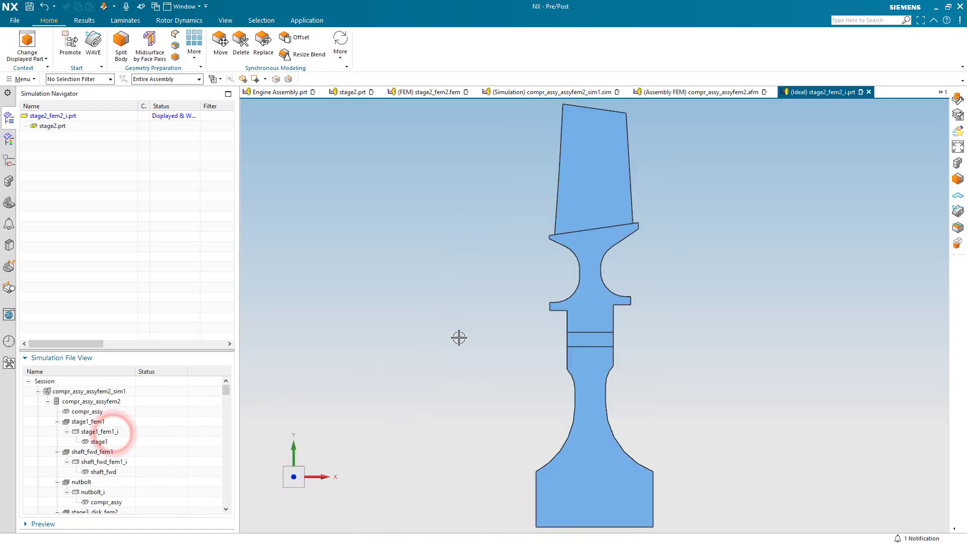
{"action": "scroll", "coordinate": [613, 376], "scroll_direction": "up", "scroll_amount": 5}
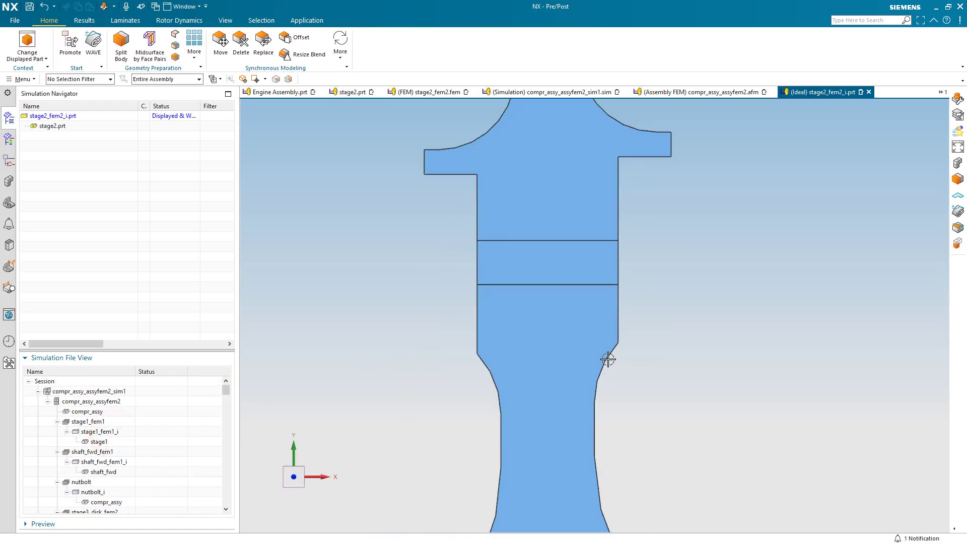
{"action": "scroll", "coordinate": [120, 457], "scroll_direction": "down", "scroll_amount": 3}
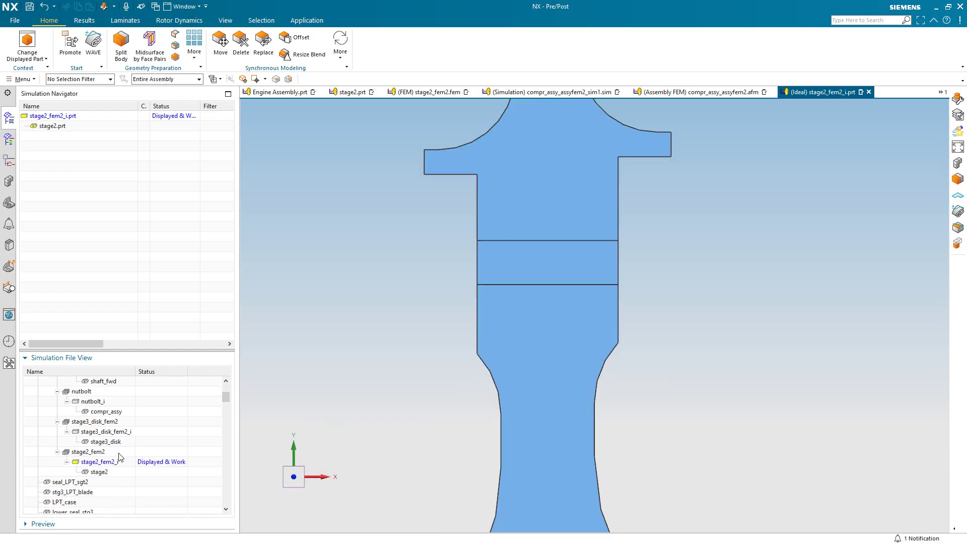
{"action": "double_click", "coordinate": [100, 453]}
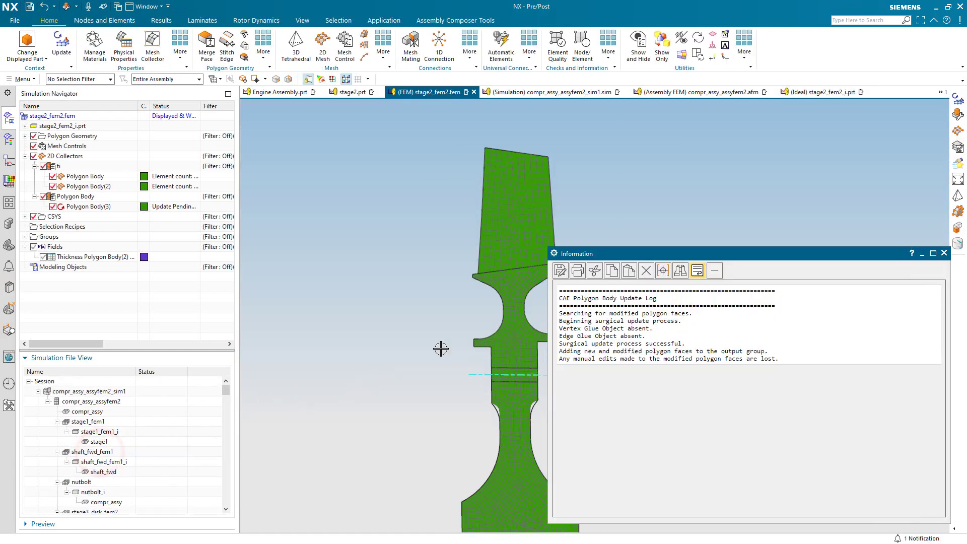
{"action": "left_click", "coordinate": [944, 253]}
Step: Update stage2_fem2 so its geometry and meshes regenerate around the larger fillet
{"action": "scroll", "coordinate": [516, 442], "scroll_direction": "up", "scroll_amount": 5}
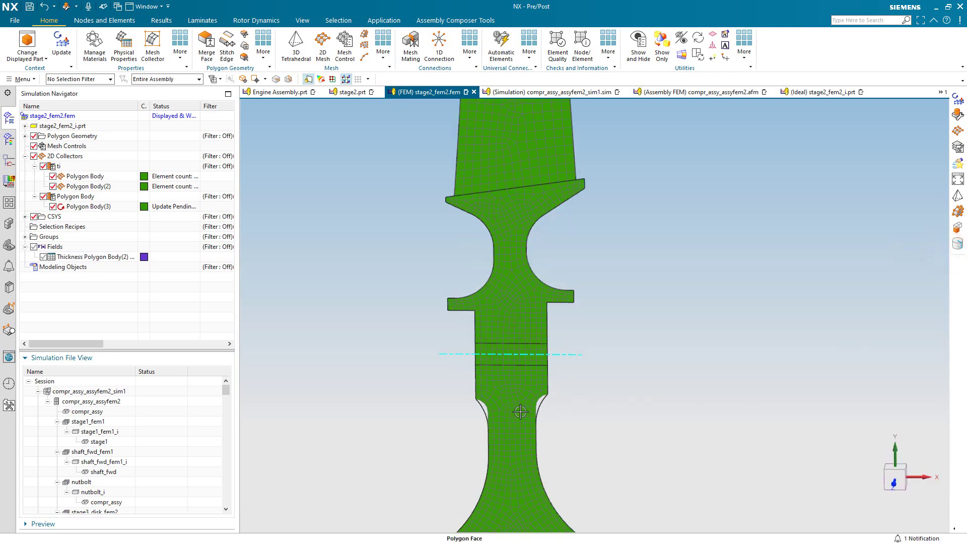
{"action": "scroll", "coordinate": [515, 443], "scroll_direction": "up", "scroll_amount": 1}
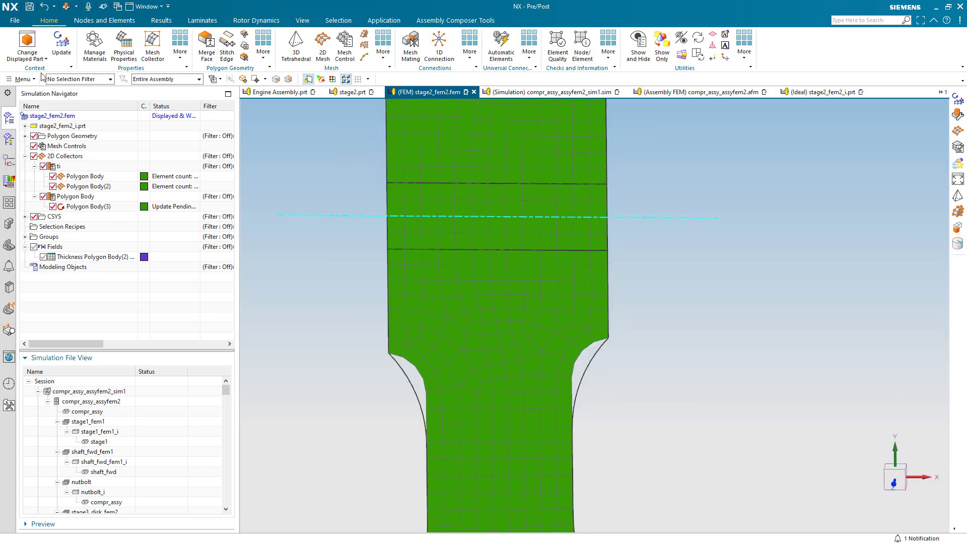
{"action": "left_click", "coordinate": [60, 52]}
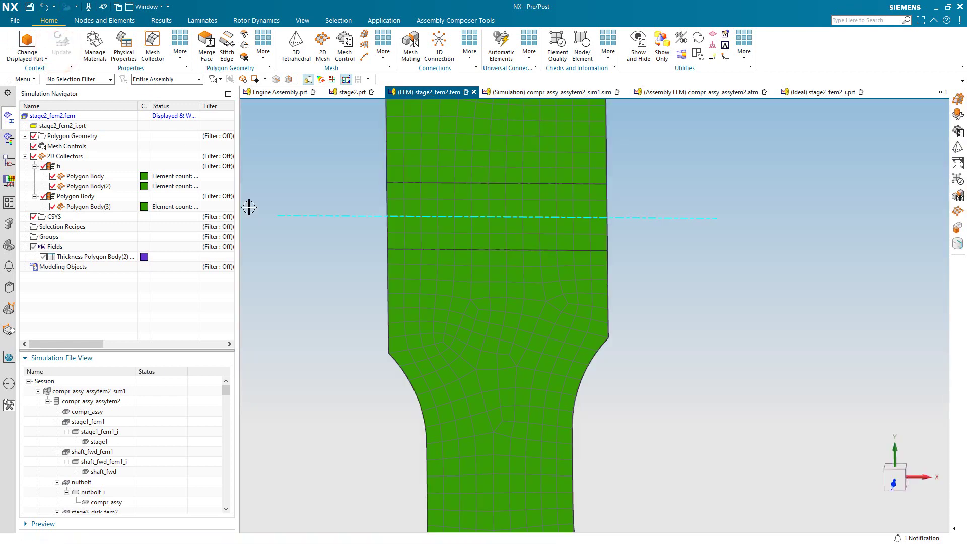
{"action": "scroll", "coordinate": [428, 262], "scroll_direction": "down", "scroll_amount": 4}
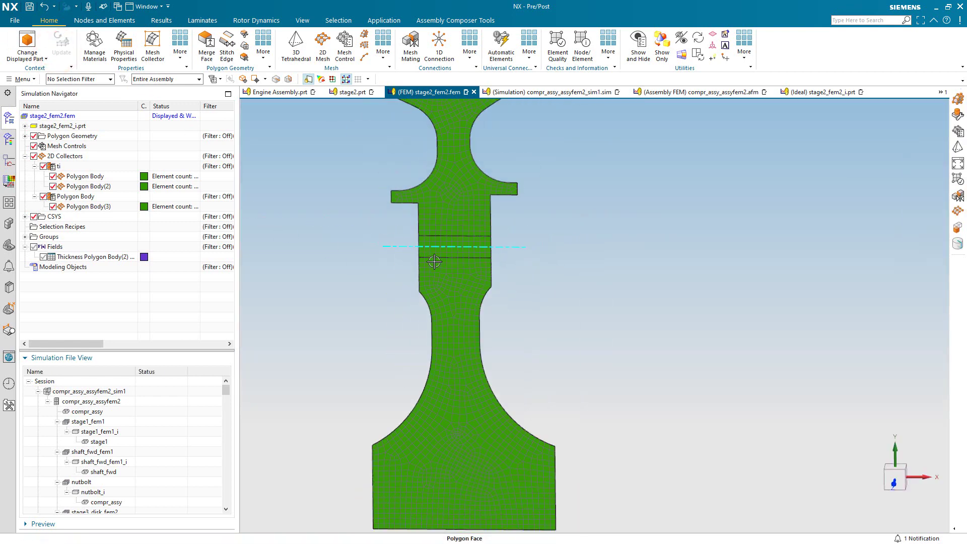
{"action": "scroll", "coordinate": [115, 444], "scroll_direction": "down", "scroll_amount": 2}
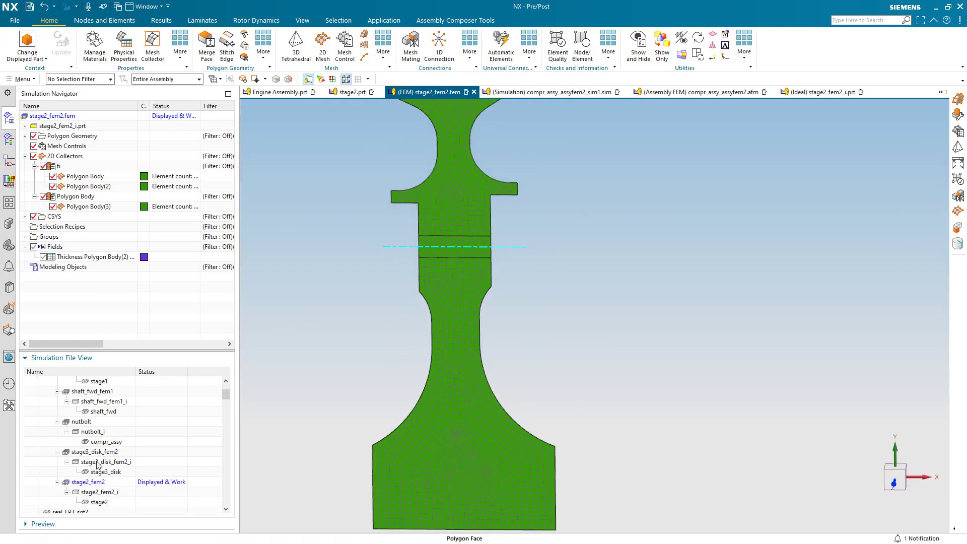
{"action": "scroll", "coordinate": [75, 400], "scroll_direction": "up", "scroll_amount": 2}
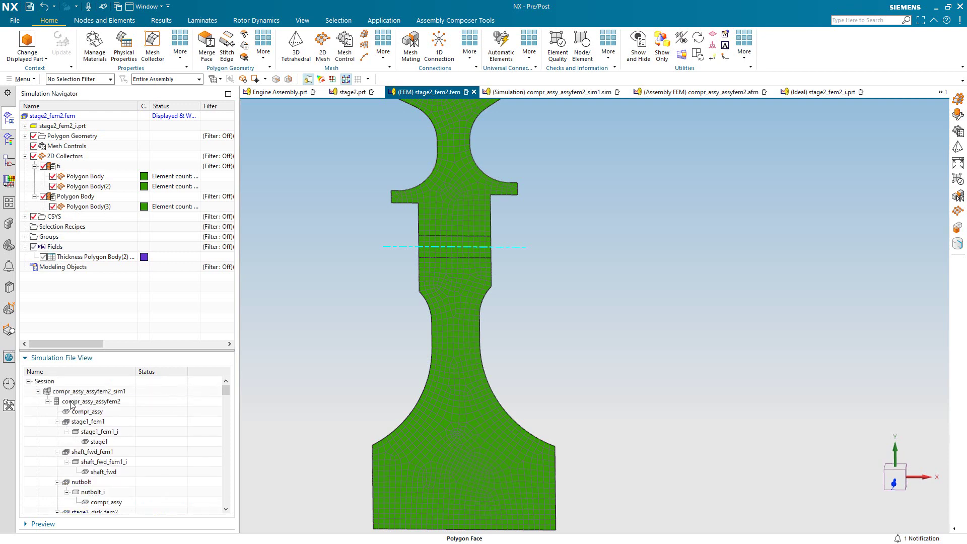
Step: Display compr_assy_assyfem2.afm and automatically resolve label conflicts in the Assembly Label Manager
{"action": "double_click", "coordinate": [71, 402]}
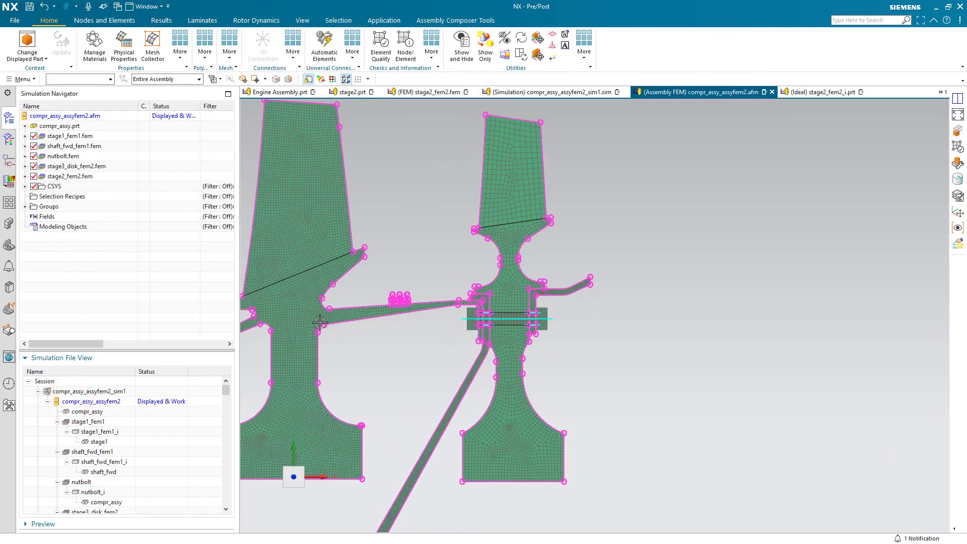
{"action": "scroll", "coordinate": [320, 322], "scroll_direction": "down", "scroll_amount": 2}
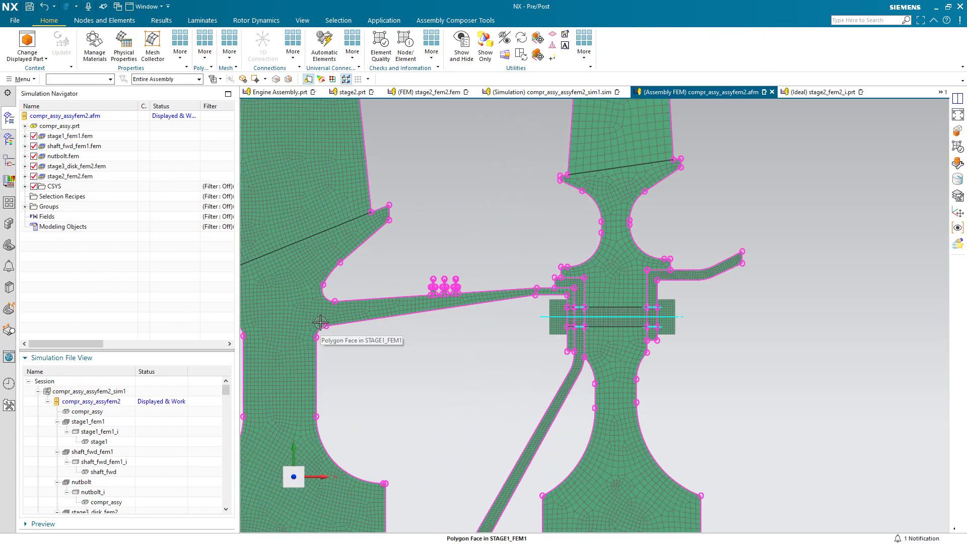
{"action": "right_click", "coordinate": [80, 116]}
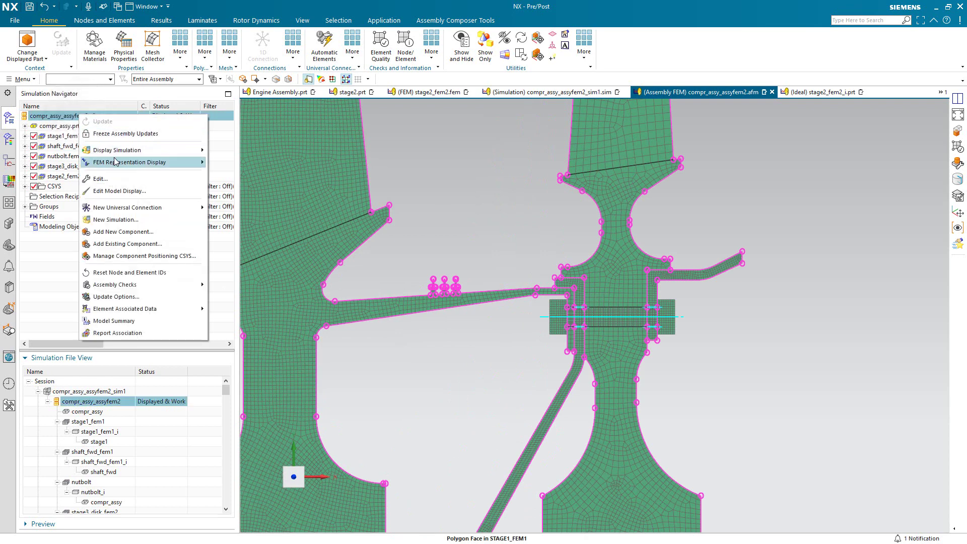
{"action": "left_click", "coordinate": [144, 284]}
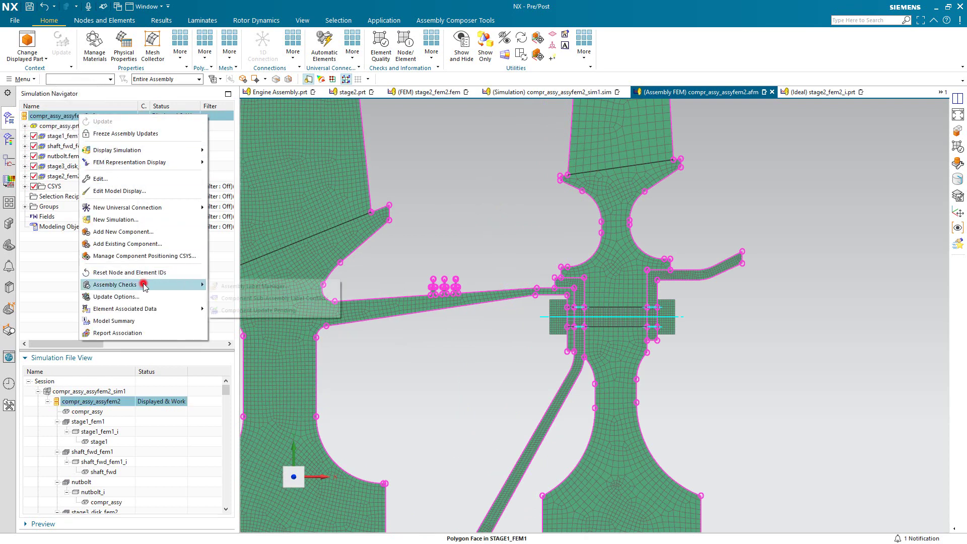
{"action": "left_click", "coordinate": [215, 286]}
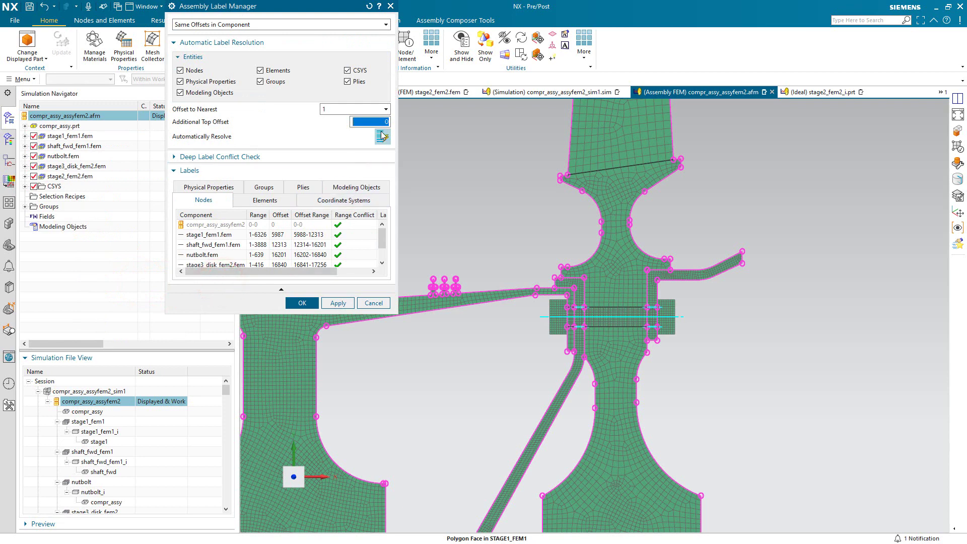
{"action": "left_click", "coordinate": [383, 135]}
{"action": "left_click", "coordinate": [302, 302]}
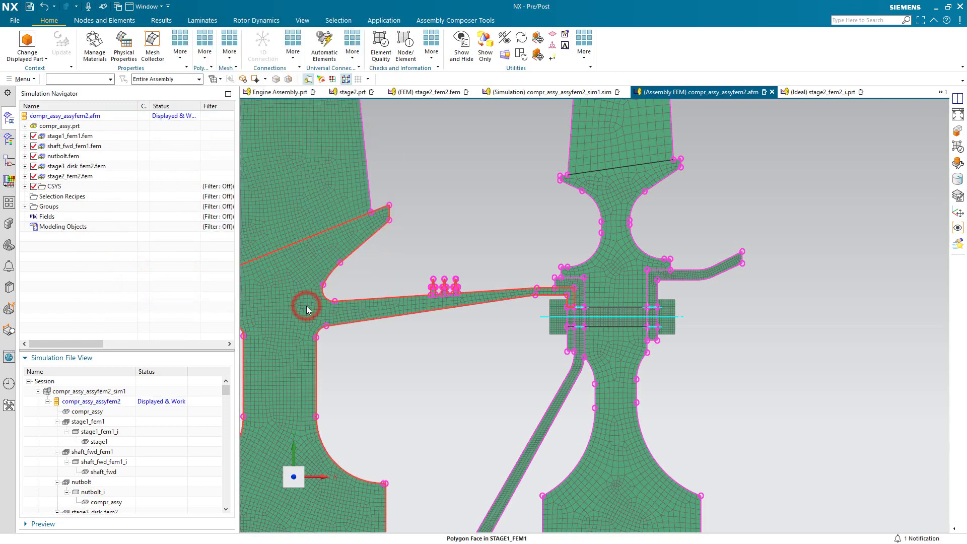
Step: Open the assembly sim file, clone solution 401 and rename the copy to 401a
{"action": "double_click", "coordinate": [108, 392]}
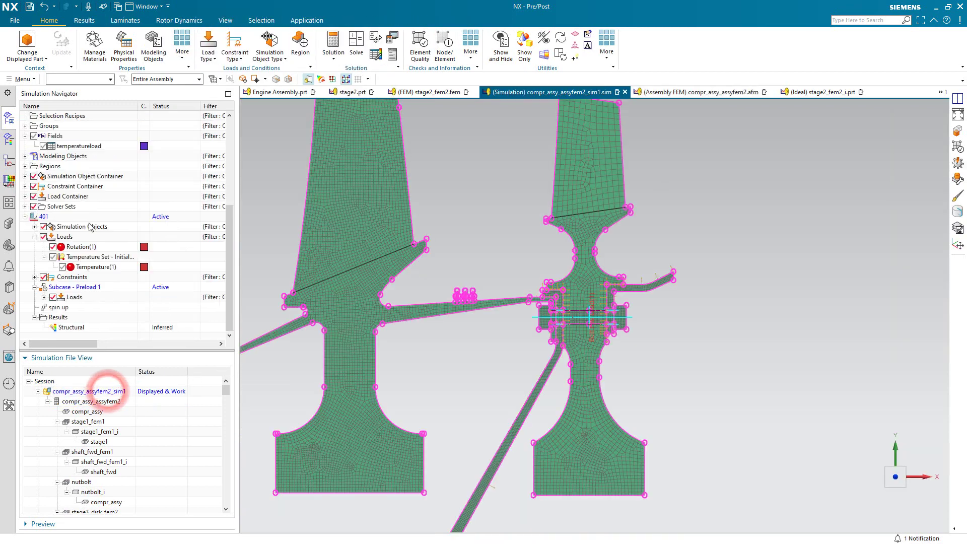
{"action": "right_click", "coordinate": [48, 219]}
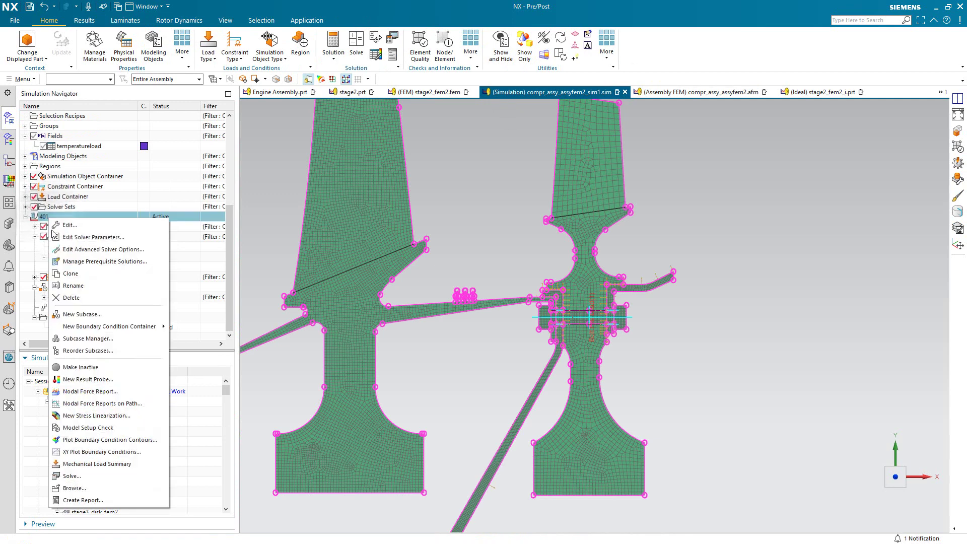
{"action": "left_click", "coordinate": [70, 274]}
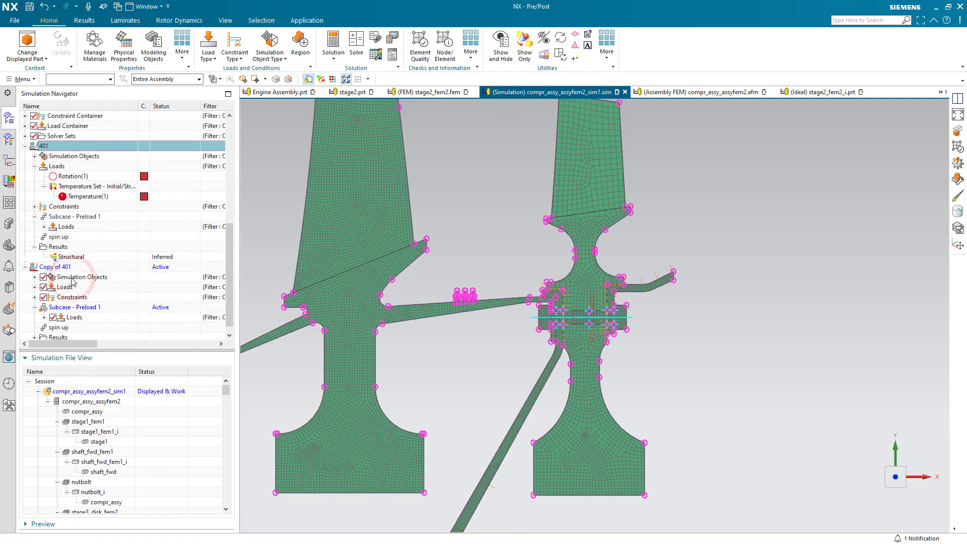
{"action": "right_click", "coordinate": [72, 266]}
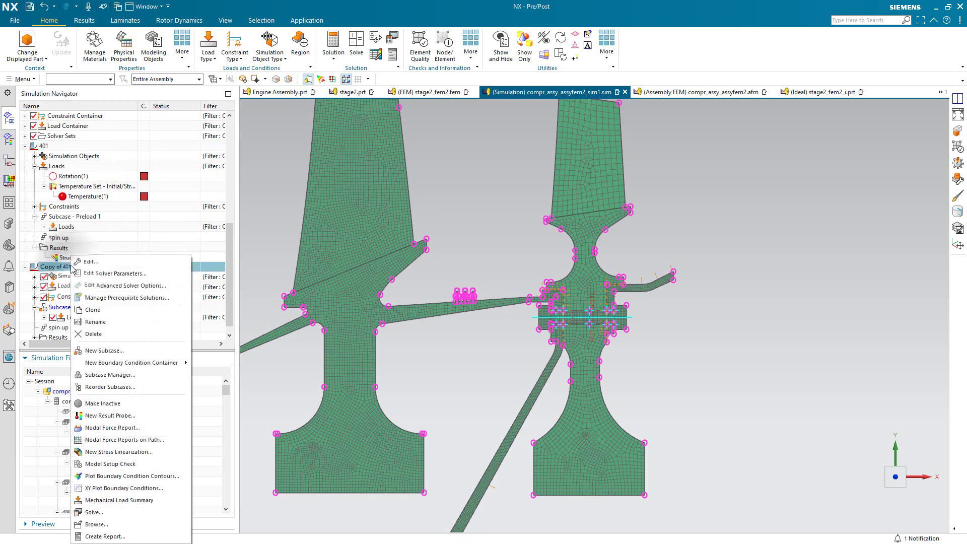
{"action": "left_click", "coordinate": [110, 323]}
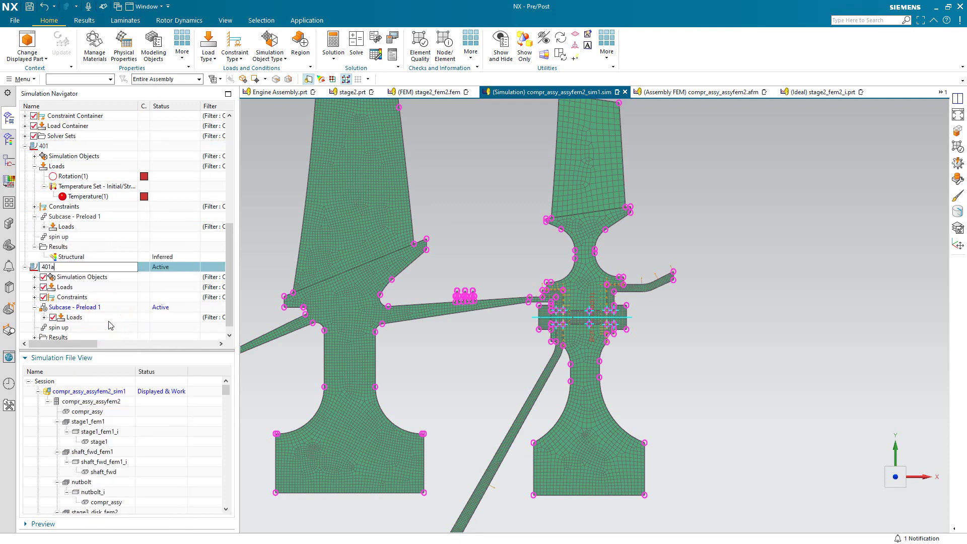
{"action": "key", "text": "Return"}
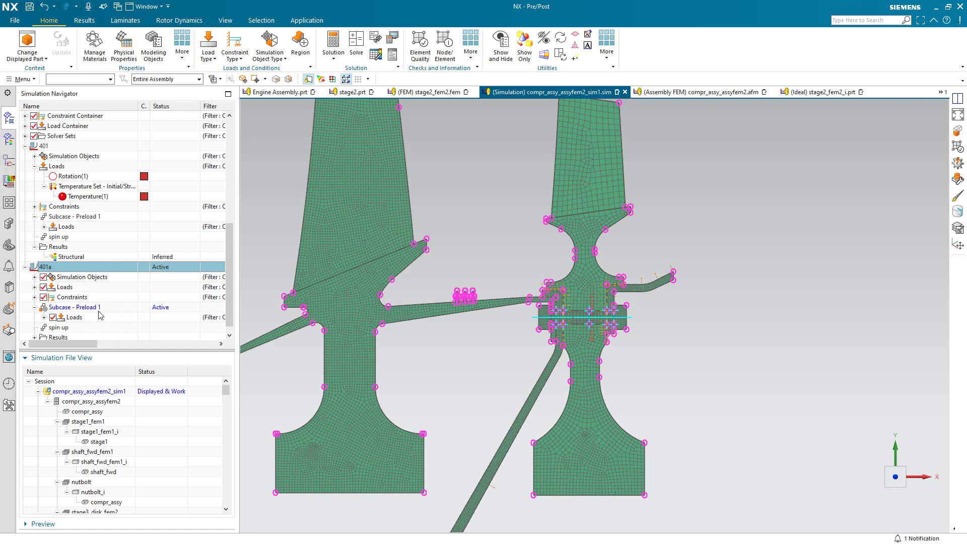
Step: Solve 401a to completion and close the Solution Monitor, Information window and Analysis Job Monitor
{"action": "right_click", "coordinate": [65, 270]}
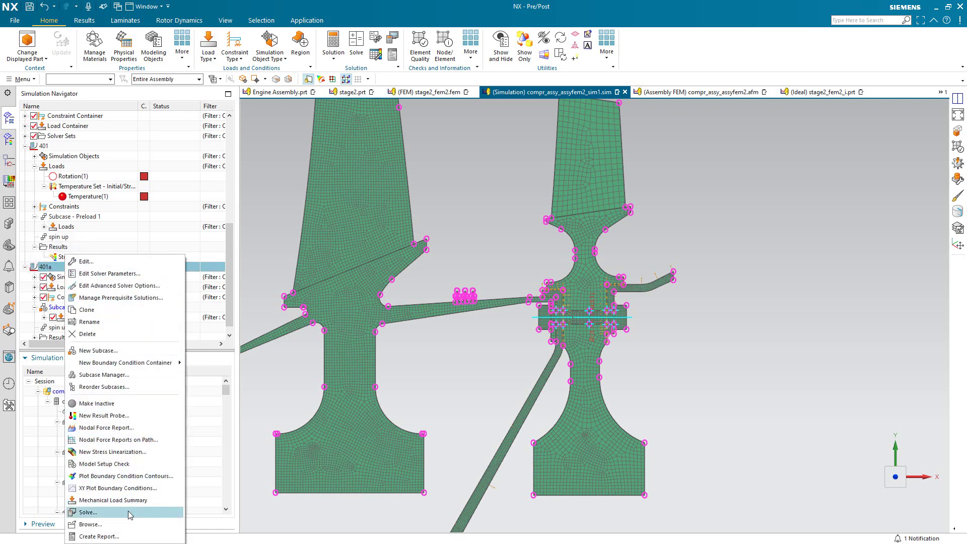
{"action": "left_click", "coordinate": [130, 513]}
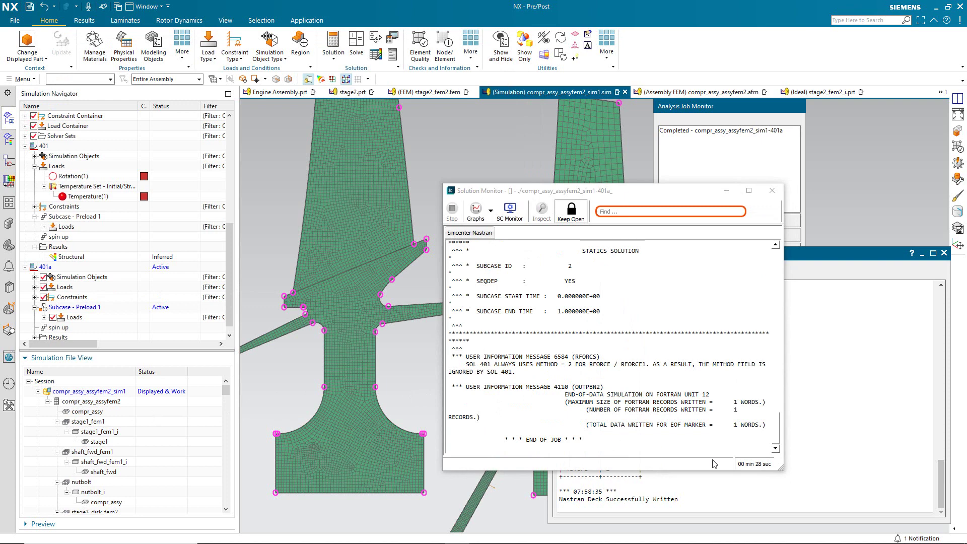
{"action": "left_click", "coordinate": [772, 191]}
{"action": "left_click", "coordinate": [944, 253]}
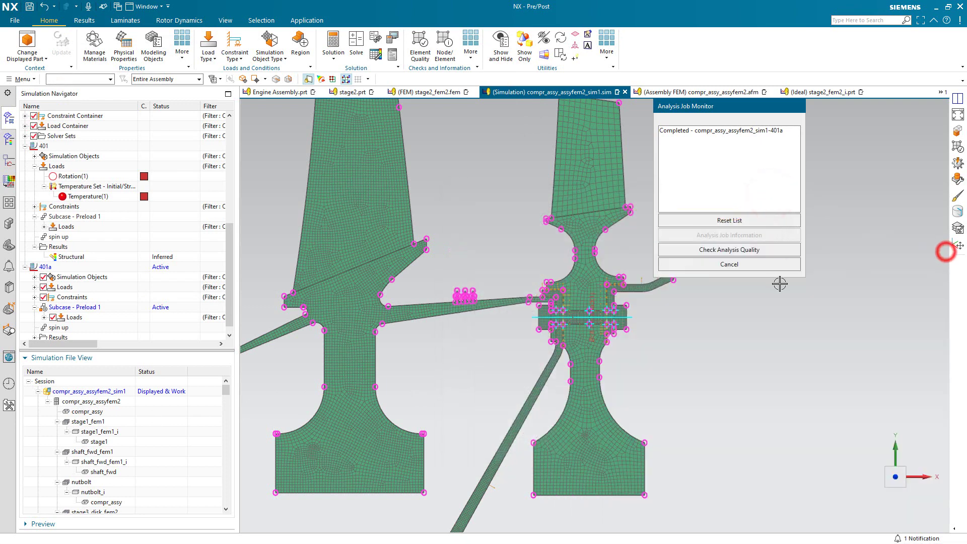
{"action": "left_click", "coordinate": [764, 264]}
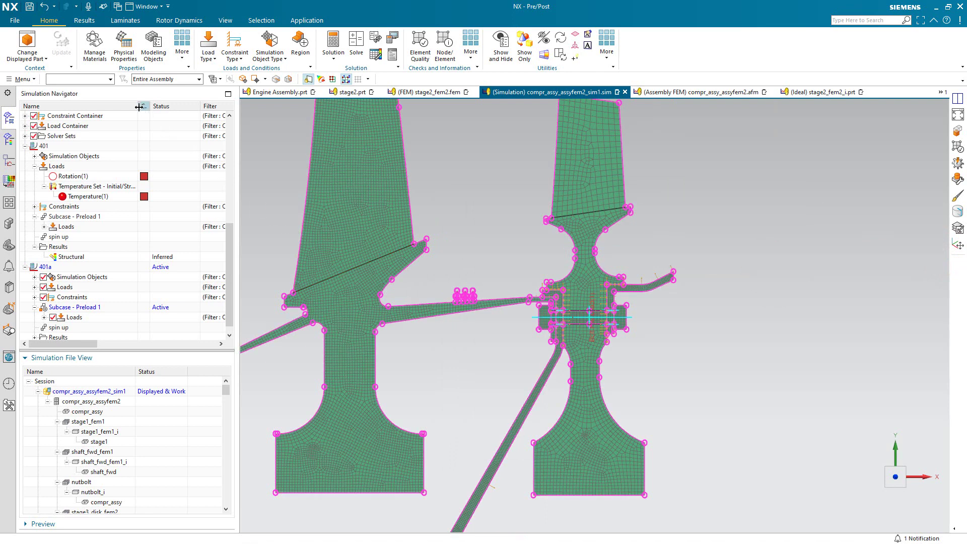
Step: Plot solution 401's spin up Von-Mises stress contour
{"action": "left_click", "coordinate": [9, 203]}
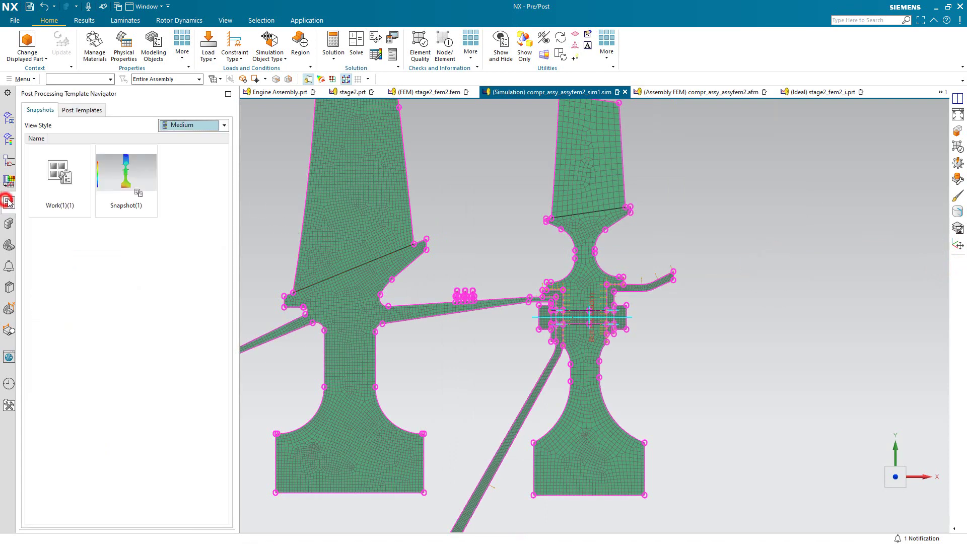
{"action": "left_click", "coordinate": [135, 174]}
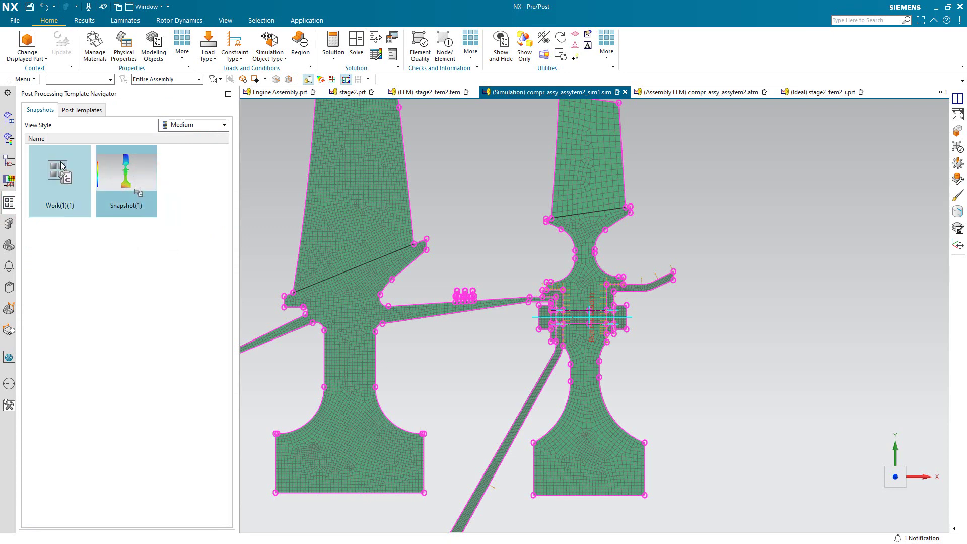
{"action": "left_click", "coordinate": [9, 141]}
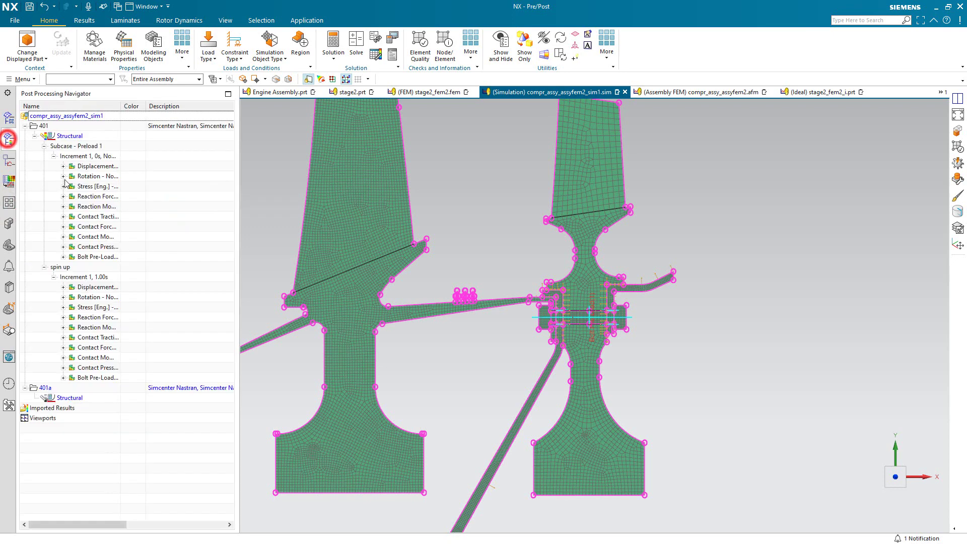
{"action": "double_click", "coordinate": [93, 308]}
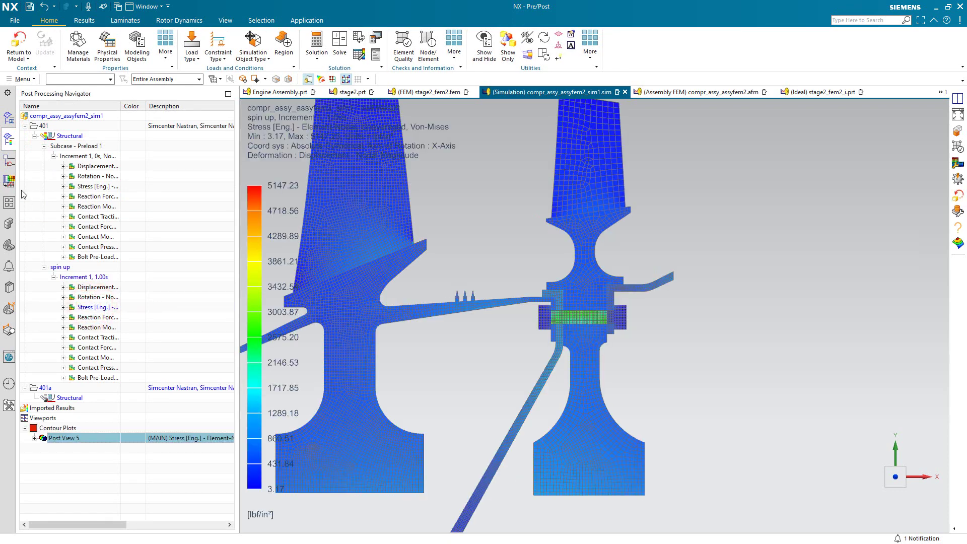
Step: Apply Snapshot(1) to show averaged stress on the stage-2 disk alone, 3.32–4078.26 lbf/in²
{"action": "left_click", "coordinate": [9, 202]}
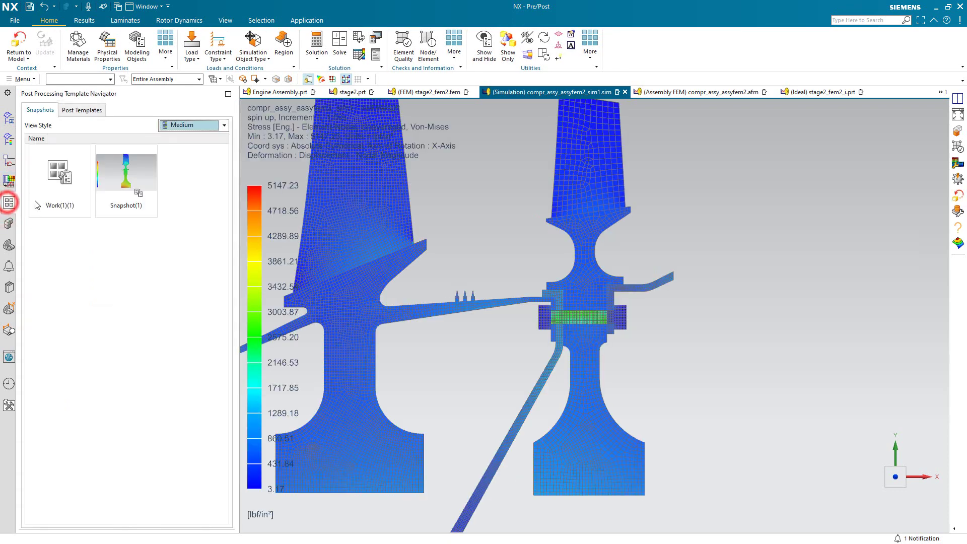
{"action": "left_click", "coordinate": [122, 182]}
{"action": "right_click", "coordinate": [123, 183]}
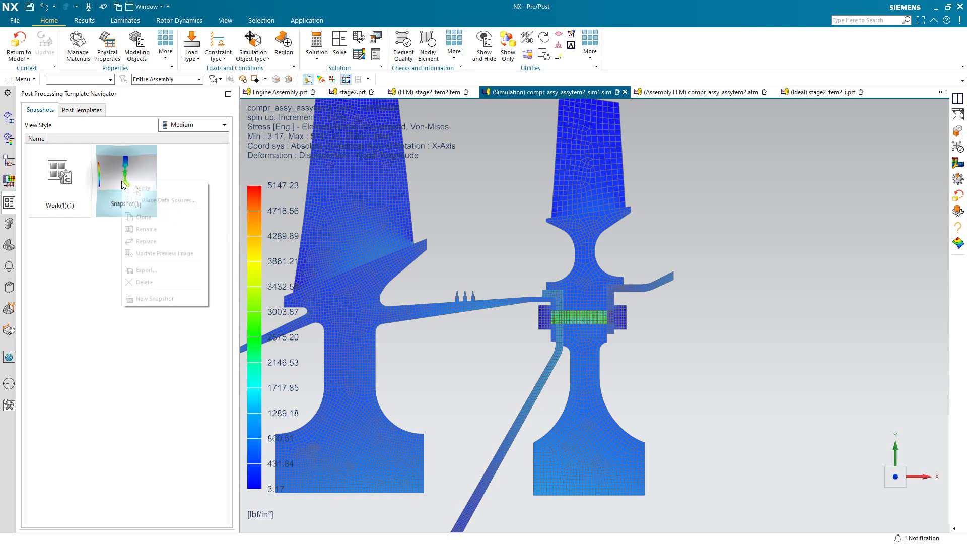
{"action": "left_click", "coordinate": [140, 190]}
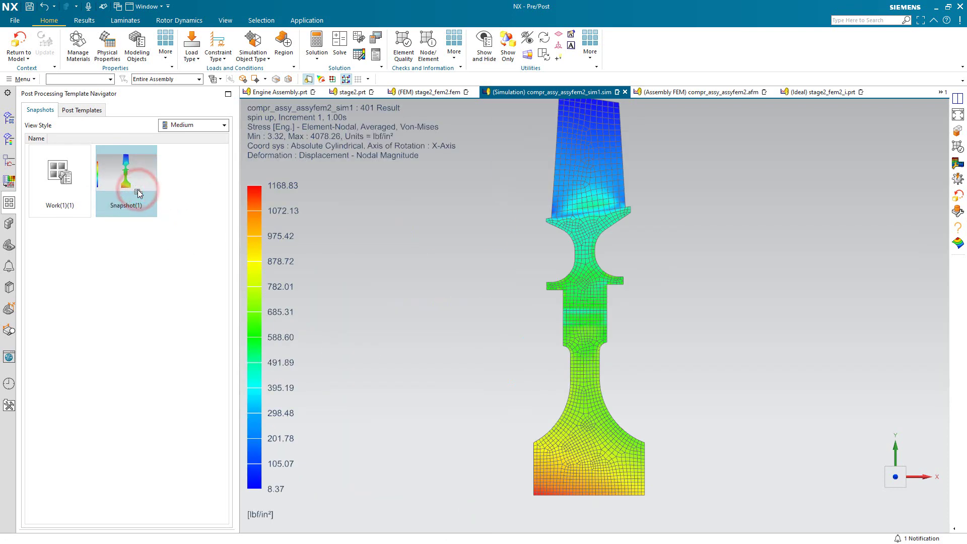
{"action": "scroll", "coordinate": [426, 402], "scroll_direction": "down", "scroll_amount": 1}
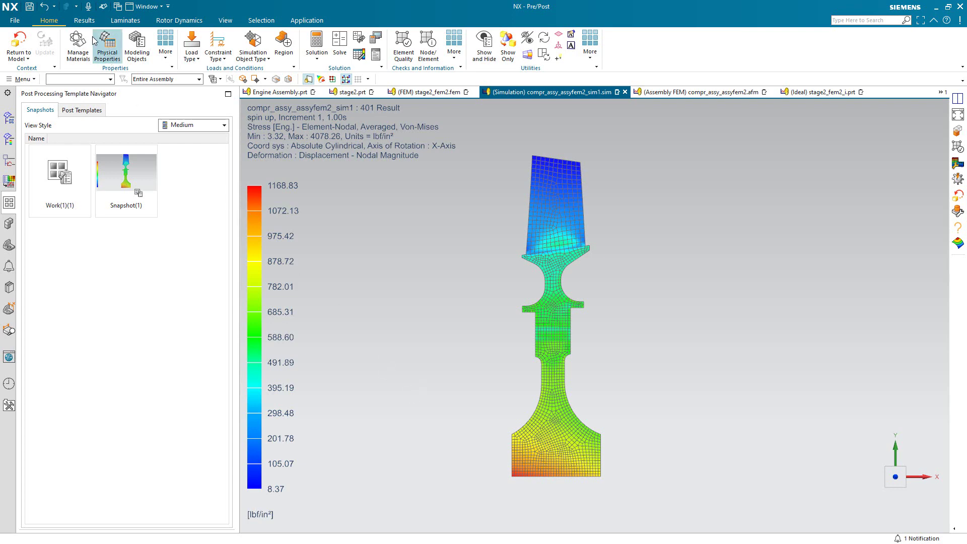
{"action": "left_click", "coordinate": [84, 21]}
Step: Split the display side by side, show the 401a spin up stress in the right view, and synchronize views
{"action": "left_click", "coordinate": [73, 59]}
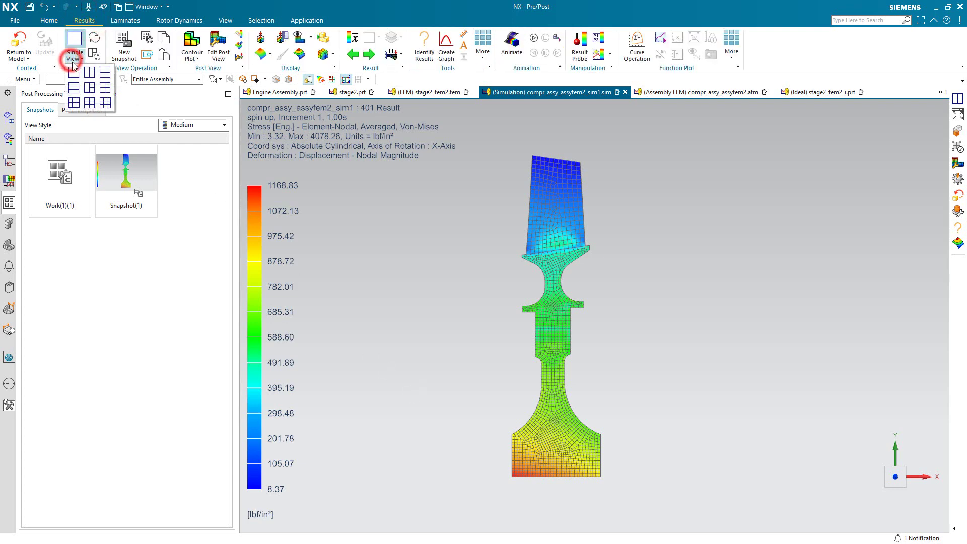
{"action": "left_click", "coordinate": [86, 74]}
{"action": "left_click", "coordinate": [11, 140]}
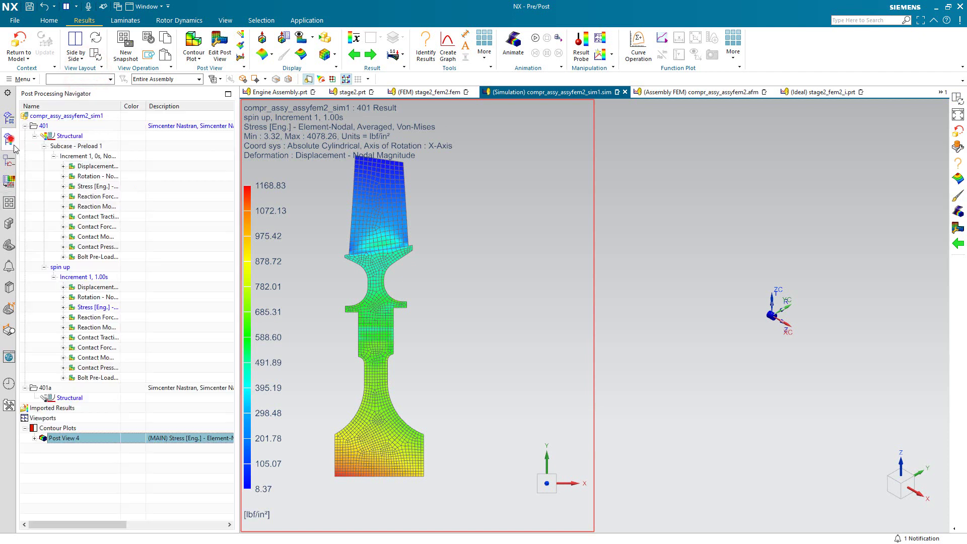
{"action": "left_click", "coordinate": [74, 401]}
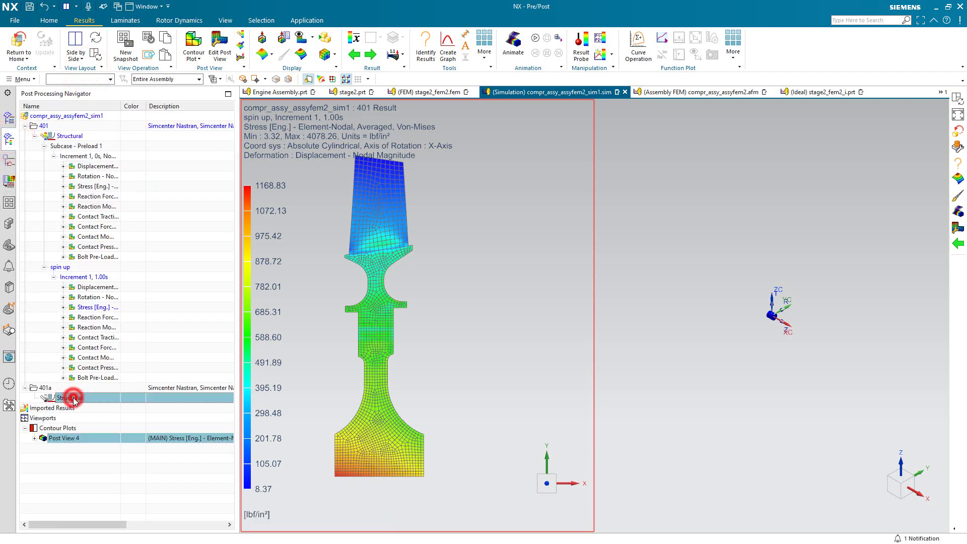
{"action": "left_click", "coordinate": [34, 398]}
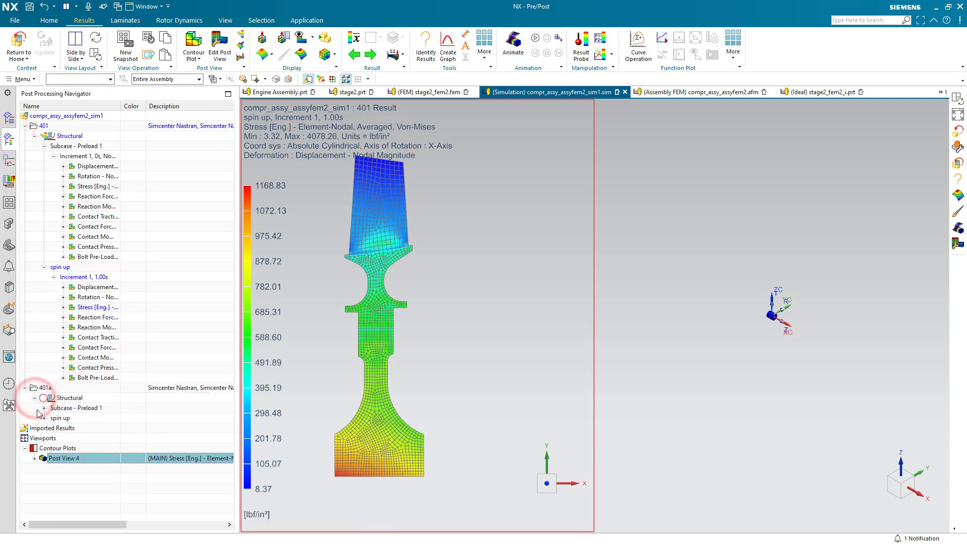
{"action": "left_click", "coordinate": [44, 418]}
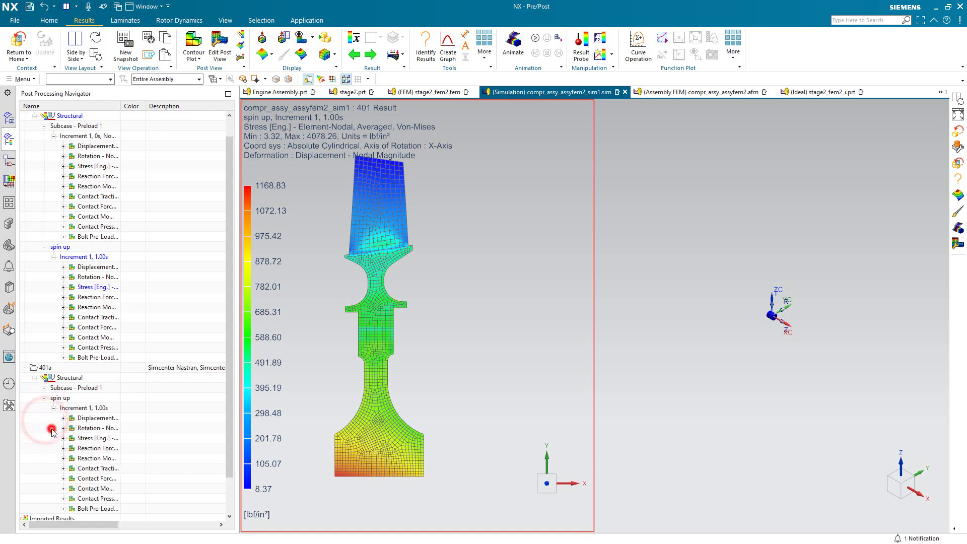
{"action": "left_click_drag", "start_coordinate": [87, 439], "coordinate": [707, 386]}
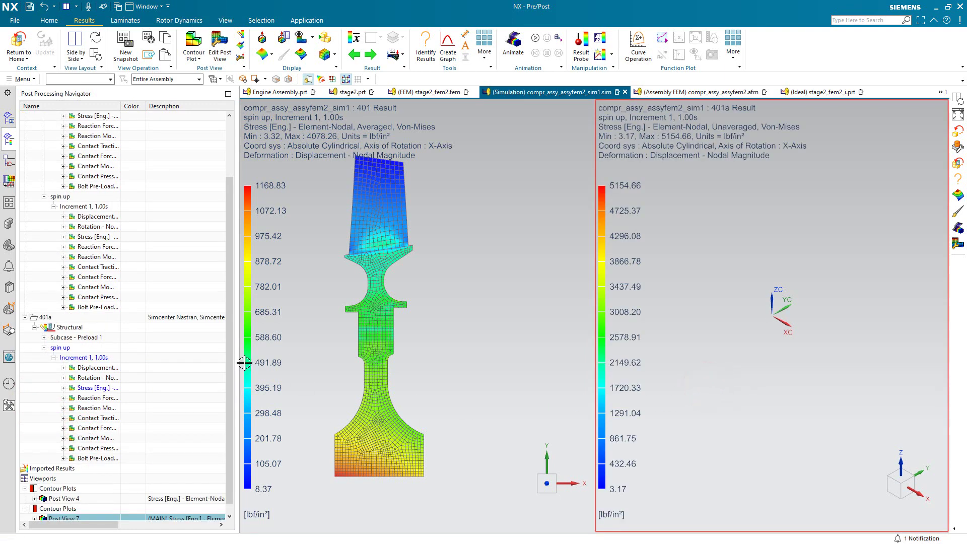
{"action": "left_click", "coordinate": [94, 56]}
Step: Hide the shaft_fwd, nutbolt and stage3_disk meshes in Post View 7, leaving the stage-2 disk
{"action": "scroll", "coordinate": [74, 443], "scroll_direction": "down", "scroll_amount": 1}
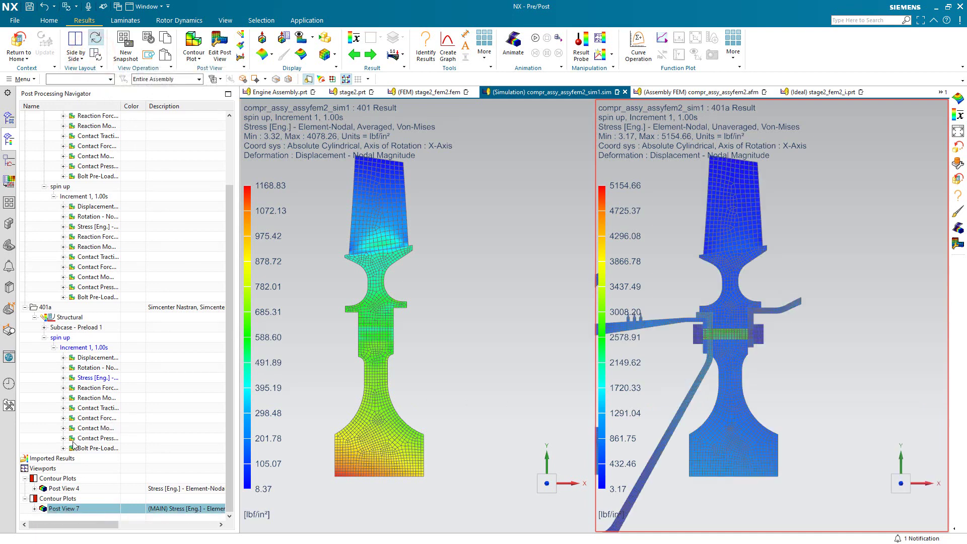
{"action": "left_click", "coordinate": [34, 508]}
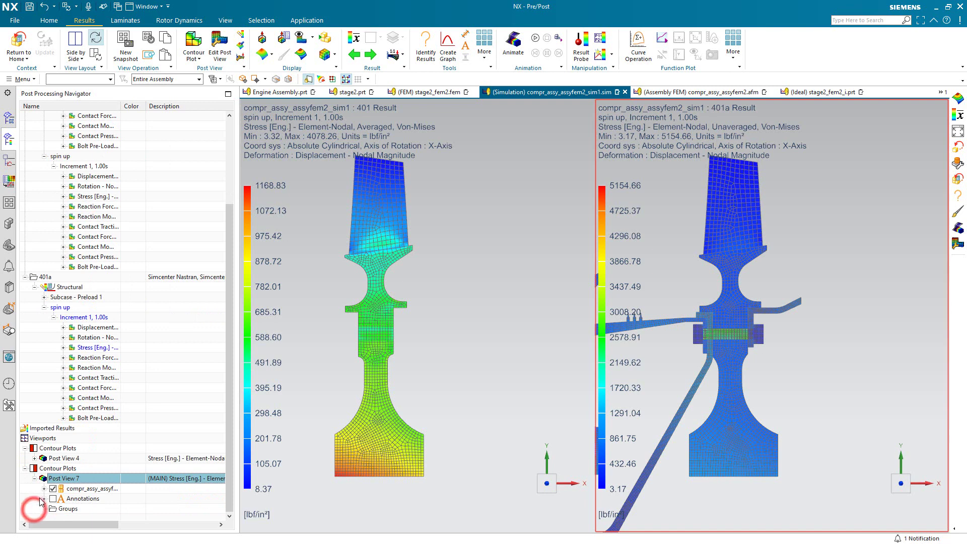
{"action": "left_click", "coordinate": [44, 488]}
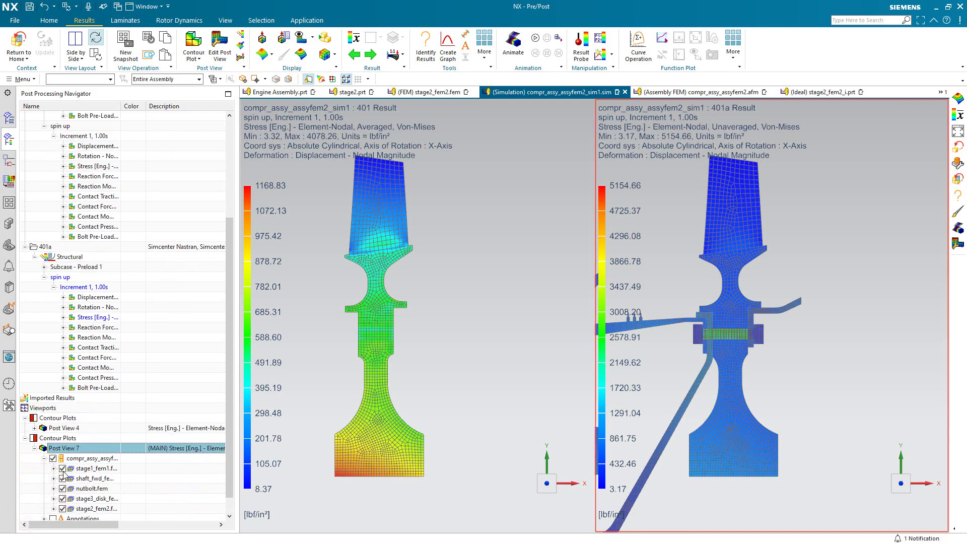
{"action": "left_click", "coordinate": [62, 479]}
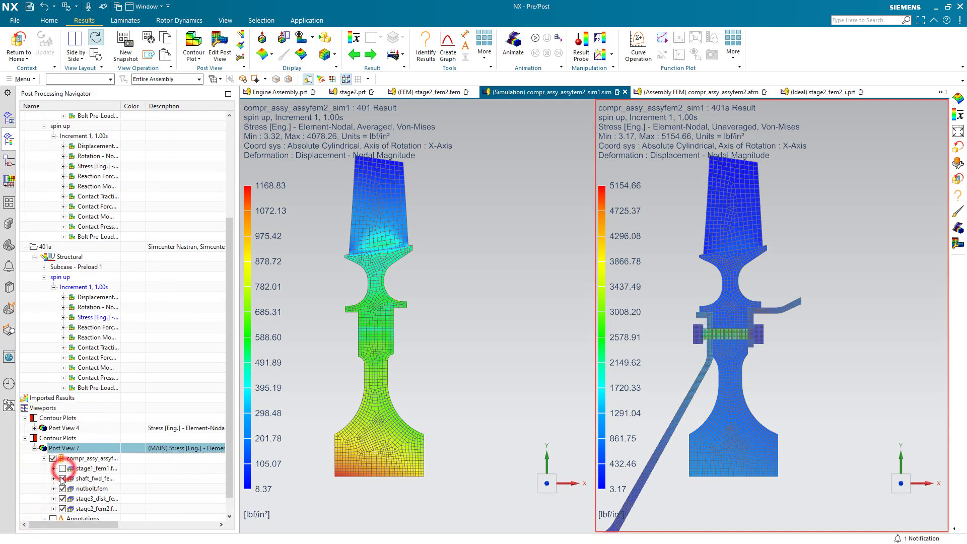
{"action": "left_click", "coordinate": [63, 488]}
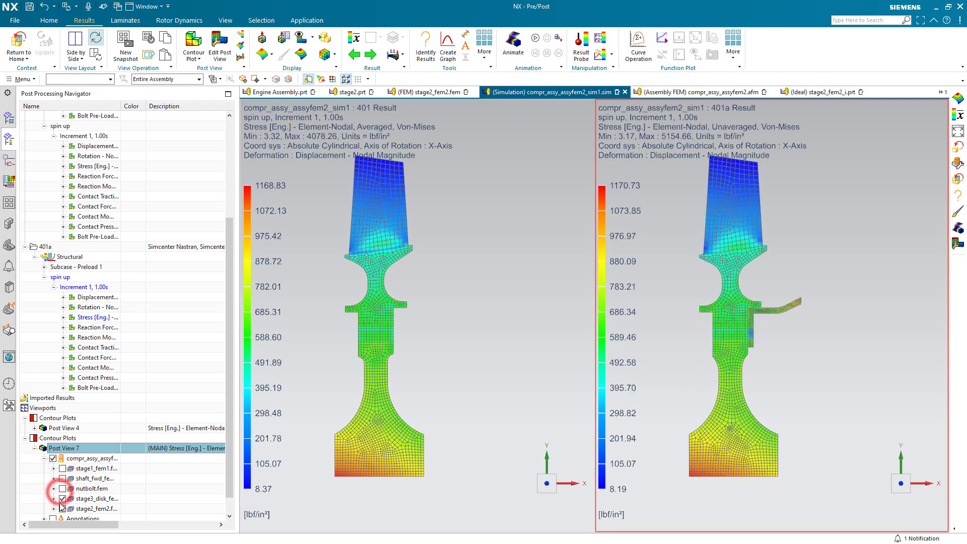
{"action": "left_click", "coordinate": [62, 498]}
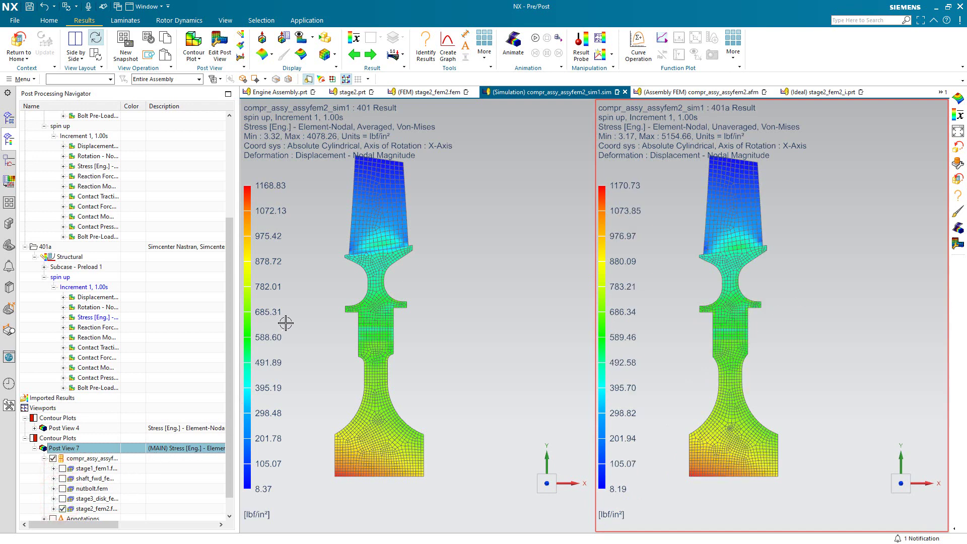
Step: Zoom both stress views in onto the stage-2 disk fillet
{"action": "scroll", "coordinate": [285, 323], "scroll_direction": "up", "scroll_amount": 1}
{"action": "scroll", "coordinate": [398, 361], "scroll_direction": "up", "scroll_amount": 1}
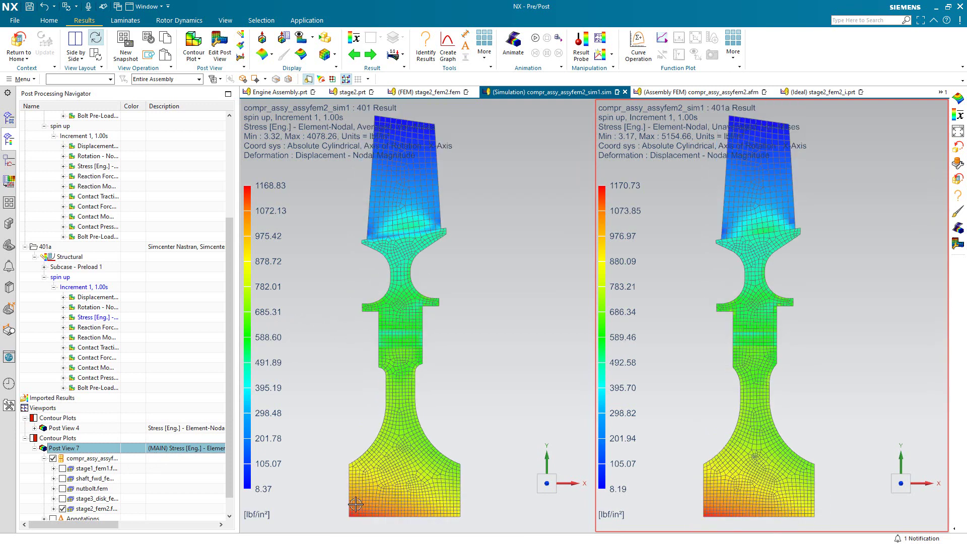
{"action": "scroll", "coordinate": [411, 372], "scroll_direction": "up", "scroll_amount": 5}
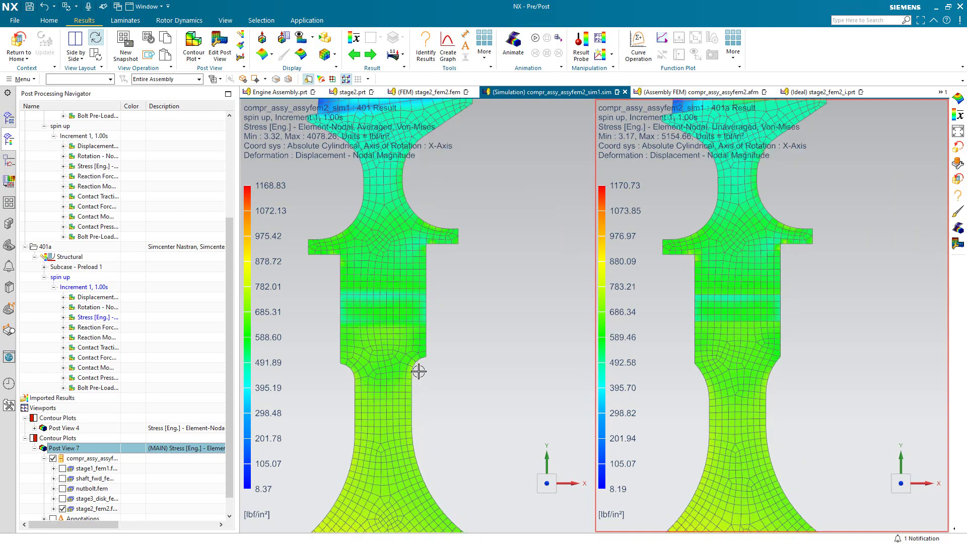
{"action": "scroll", "coordinate": [412, 373], "scroll_direction": "up", "scroll_amount": 3}
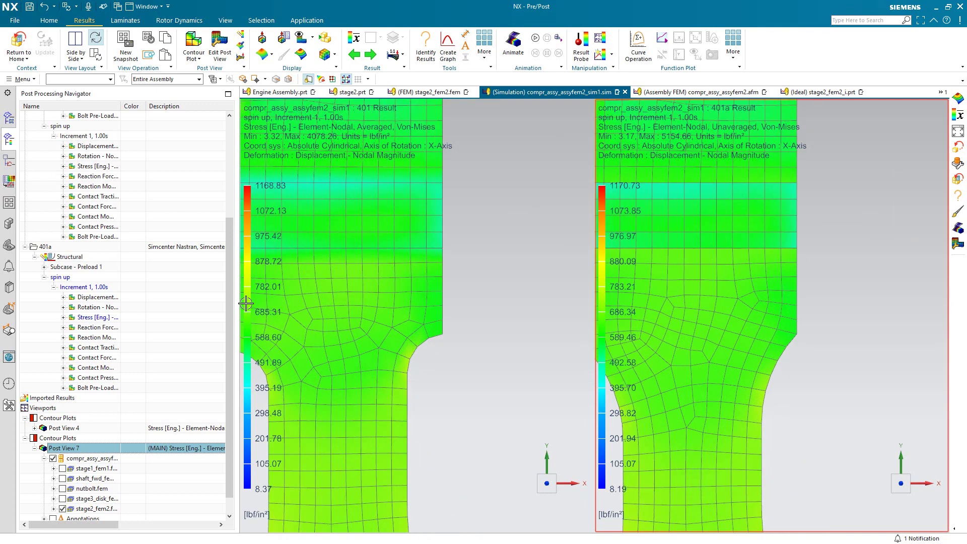
{"action": "scroll", "coordinate": [126, 443], "scroll_direction": "down", "scroll_amount": 1}
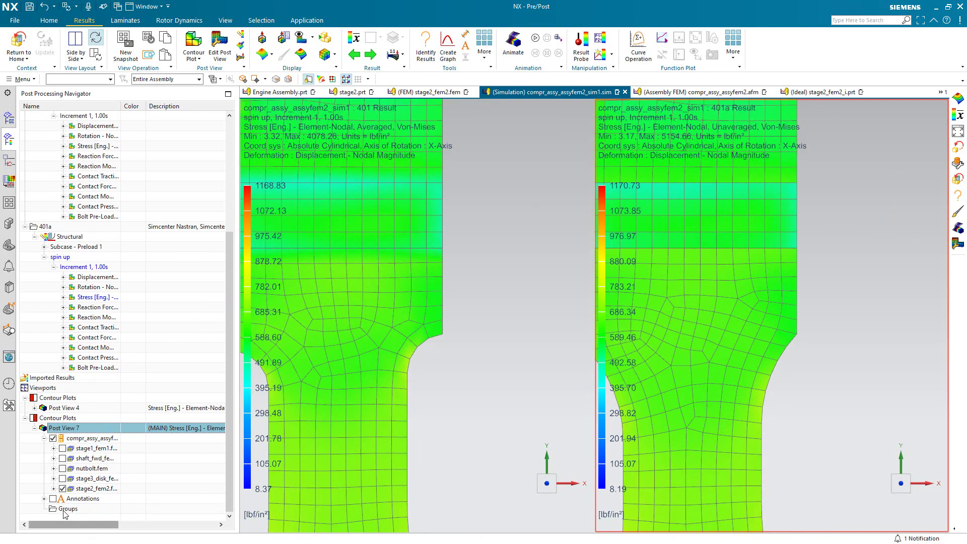
Step: Switch the 401a result in Post View 7 to averaged von Mises stress (3.32–4084.36 lbf/in²)
{"action": "right_click", "coordinate": [75, 498]}
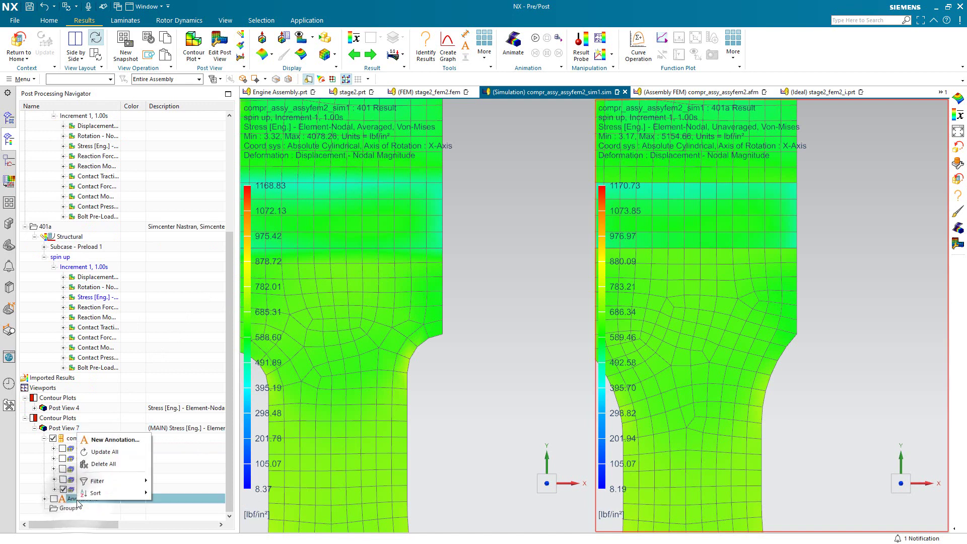
{"action": "left_click", "coordinate": [111, 440]}
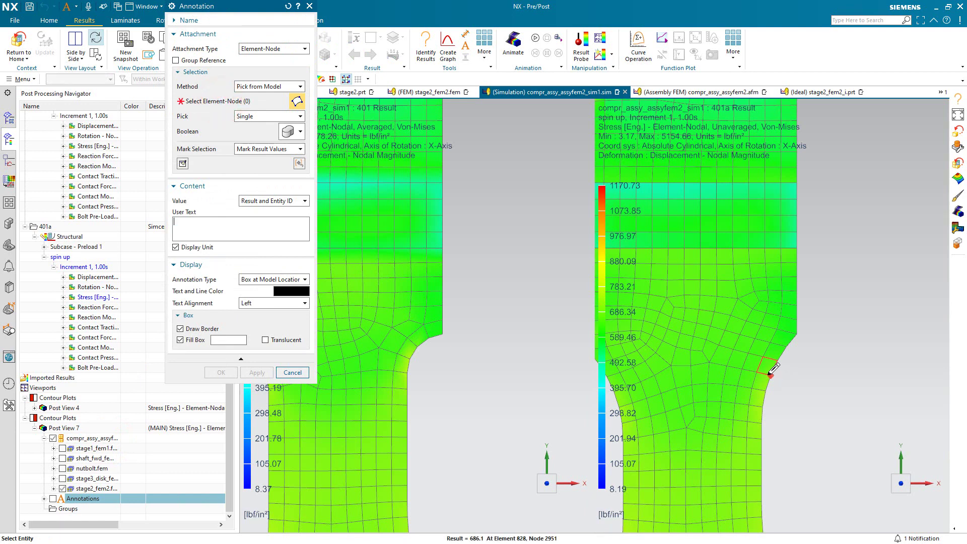
{"action": "left_click", "coordinate": [302, 373]}
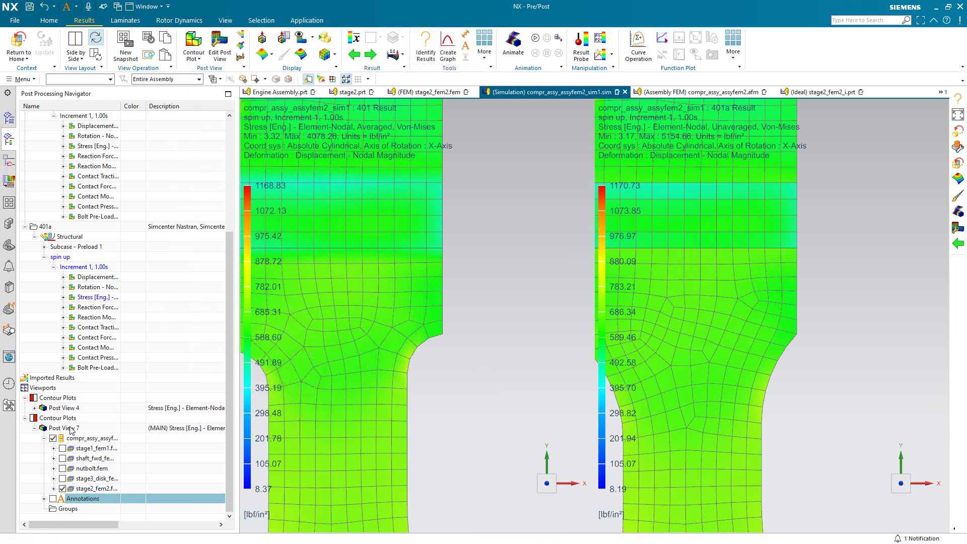
{"action": "left_click", "coordinate": [70, 429]}
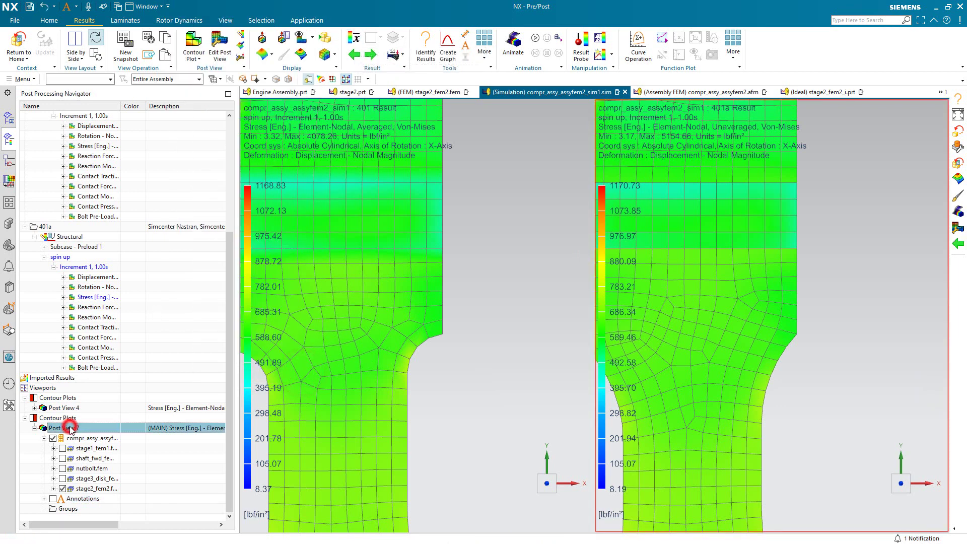
{"action": "left_click", "coordinate": [354, 41]}
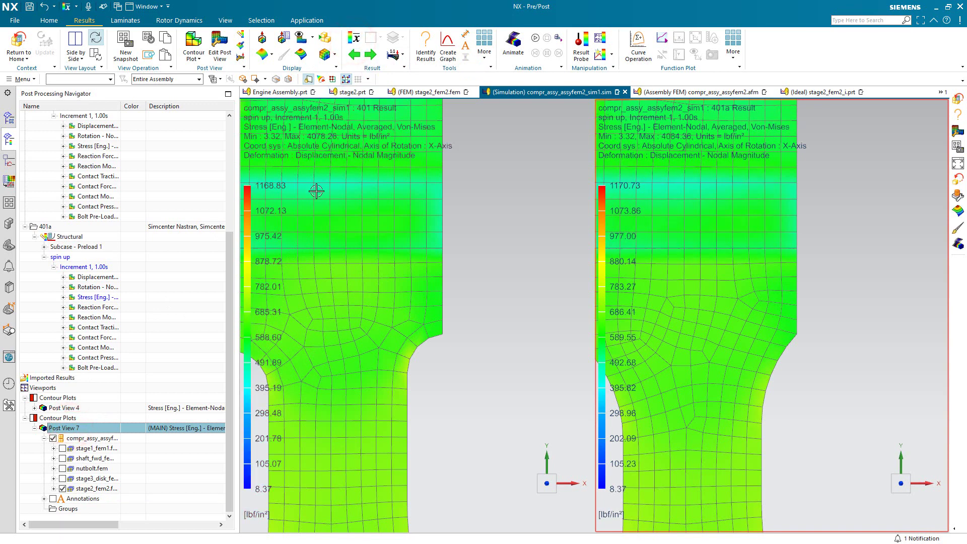
Step: Annotate fillet Node 2953 at 745.92 lbf/in² on the 401a view and move the label up-right
{"action": "right_click", "coordinate": [89, 500]}
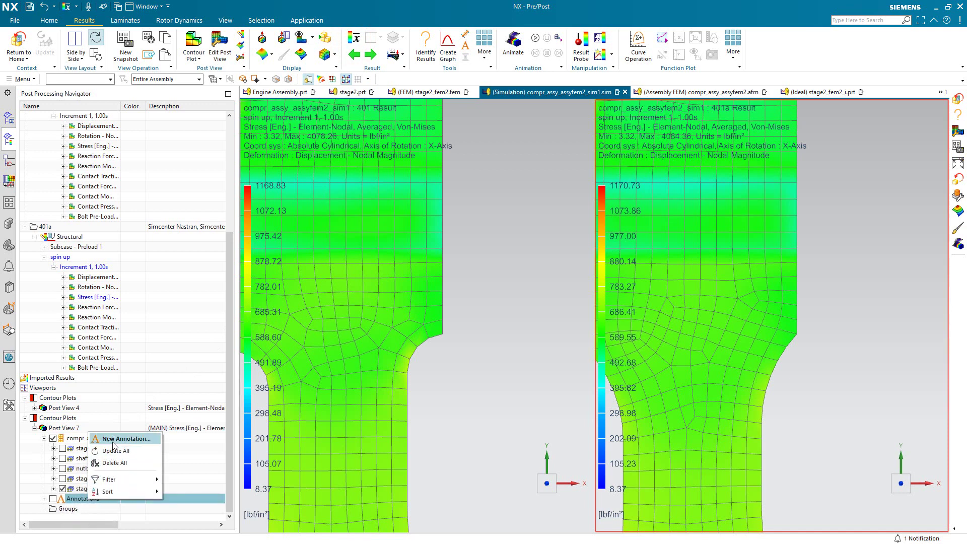
{"action": "left_click", "coordinate": [121, 439]}
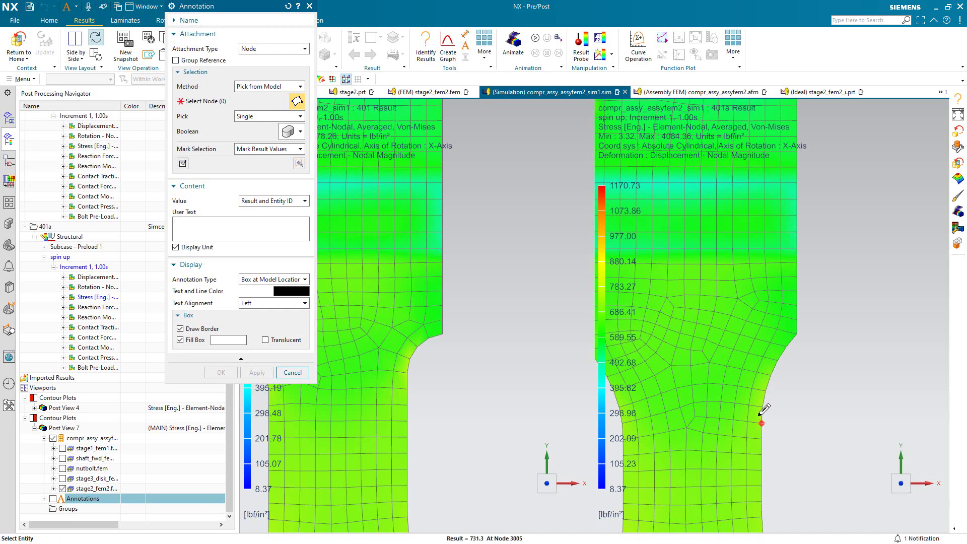
{"action": "left_click", "coordinate": [762, 406]}
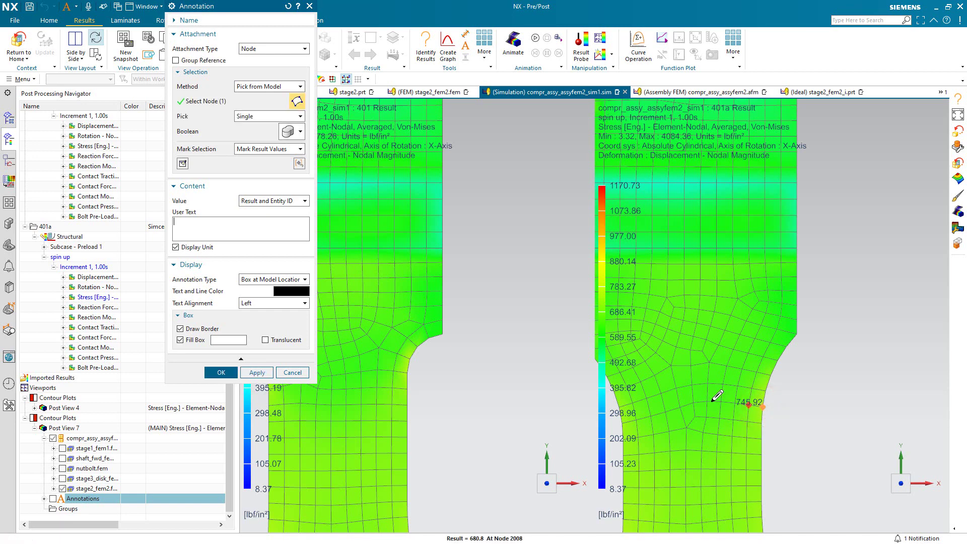
{"action": "left_click", "coordinate": [221, 372]}
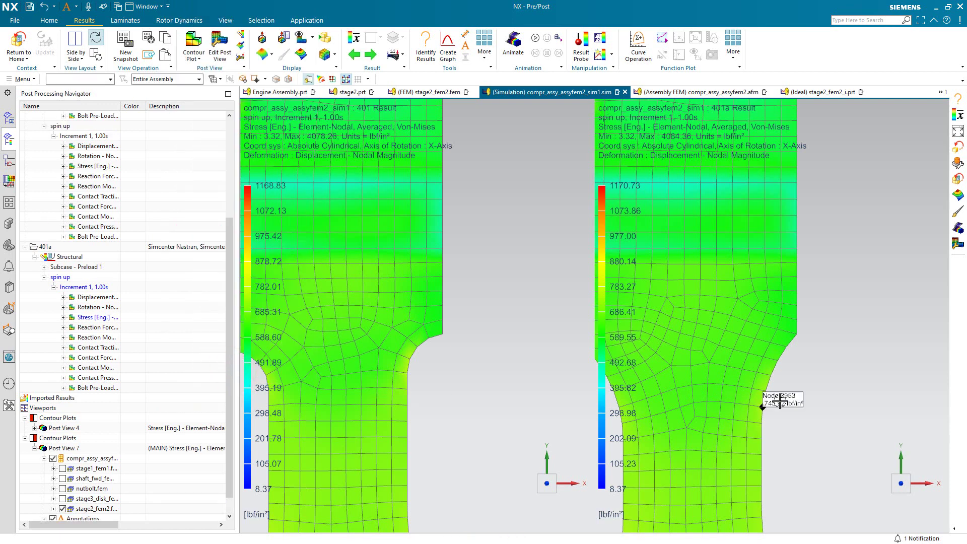
{"action": "left_click_drag", "start_coordinate": [780, 400], "coordinate": [808, 389]}
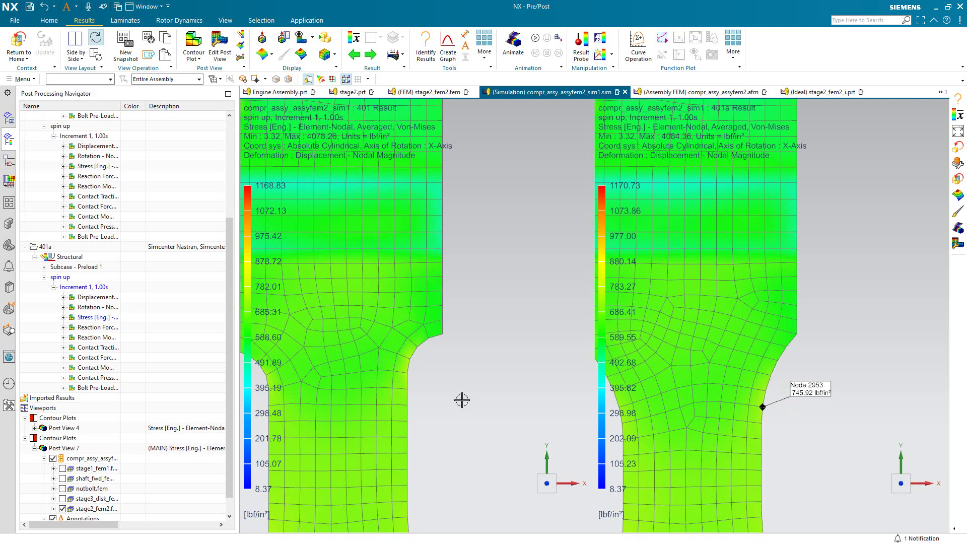
Step: Annotate fillet Node 1892 at 760.26 lbf/in² in Post View 4 and move the label up-right
{"action": "left_click", "coordinate": [64, 428]}
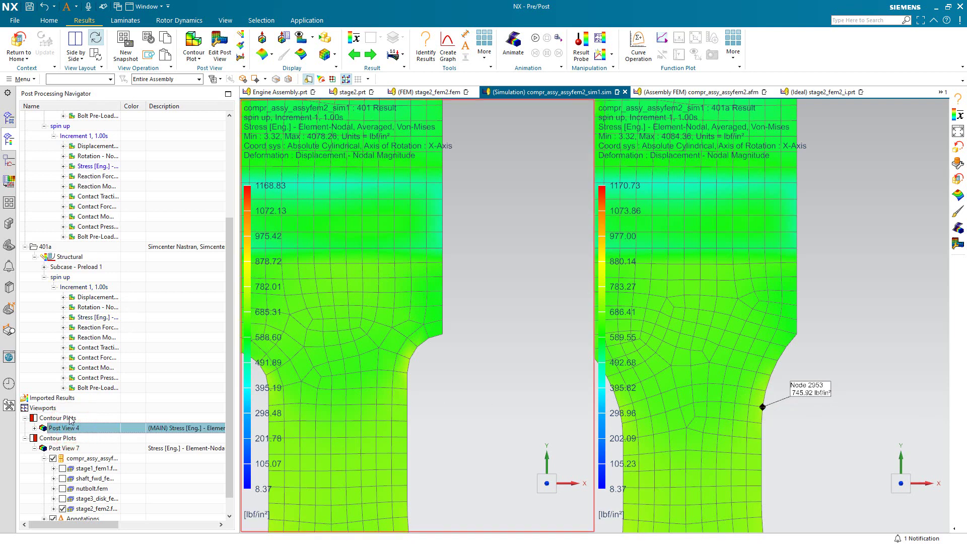
{"action": "left_click", "coordinate": [34, 428]}
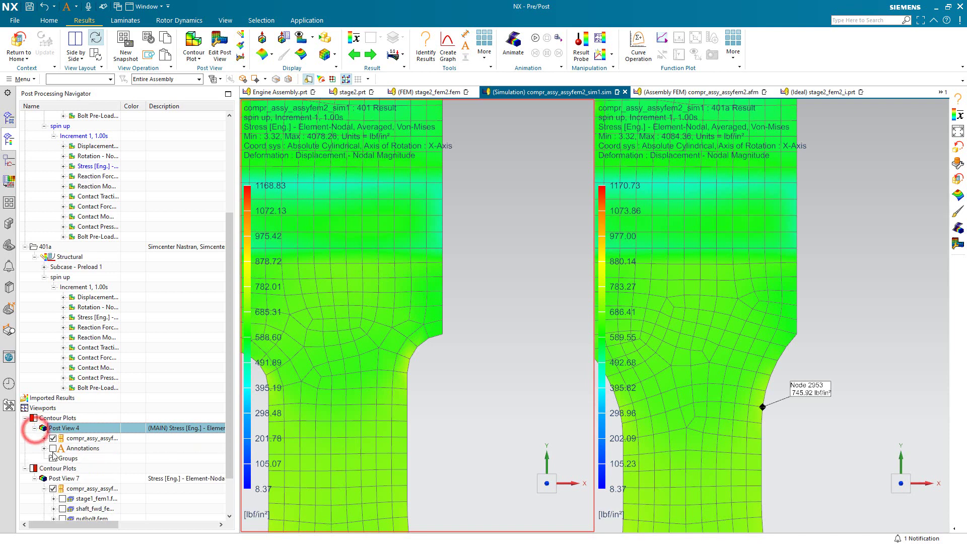
{"action": "right_click", "coordinate": [86, 452]}
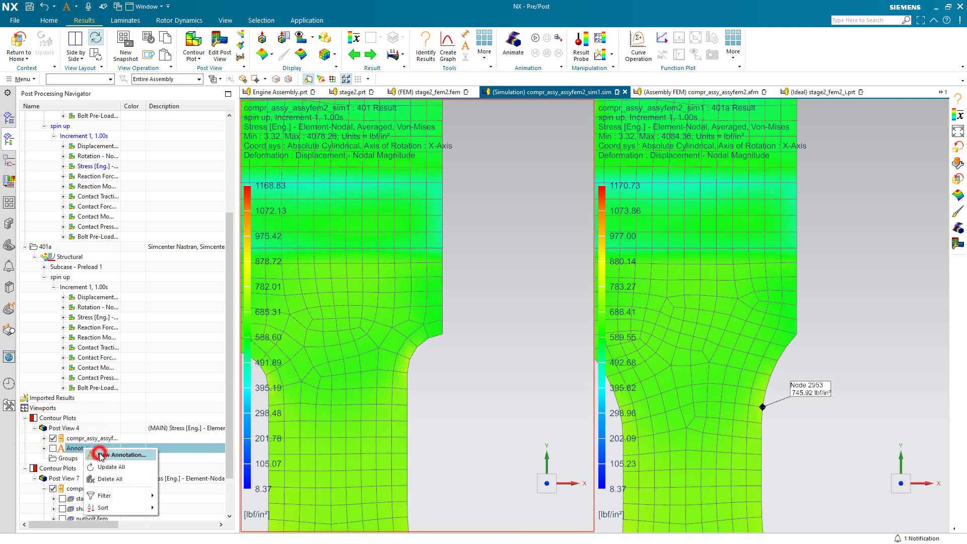
{"action": "left_click", "coordinate": [111, 453]}
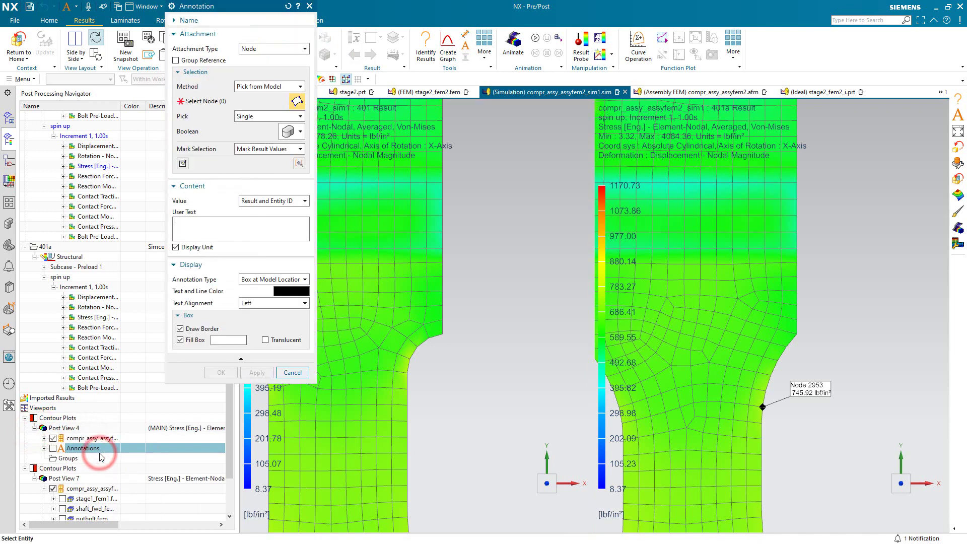
{"action": "left_click", "coordinate": [406, 384]}
{"action": "left_click", "coordinate": [221, 372]}
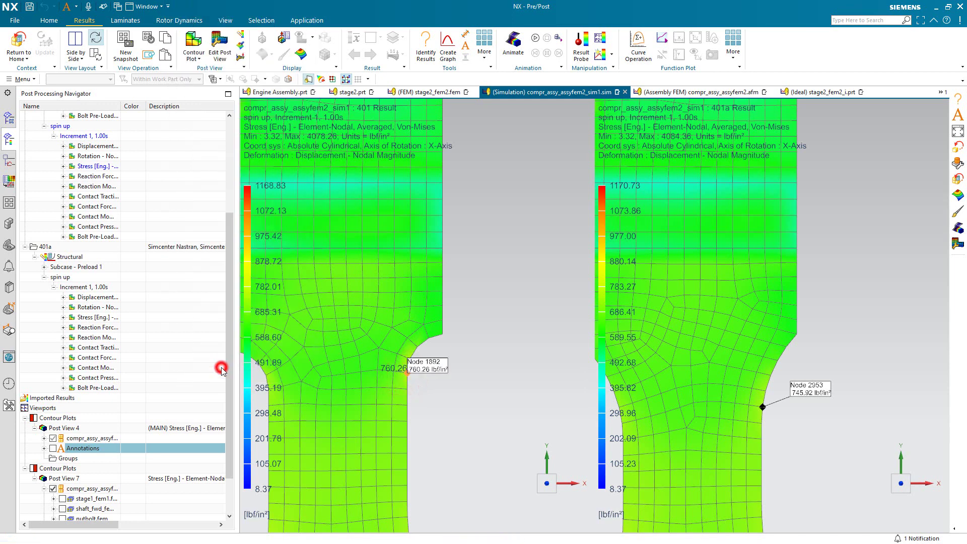
{"action": "mouse_move", "coordinate": [425, 367]}
{"action": "left_mouse_down"}
{"action": "mouse_move", "coordinate": [461, 364]}
{"action": "mouse_move", "coordinate": [478, 348]}
{"action": "left_mouse_up"}
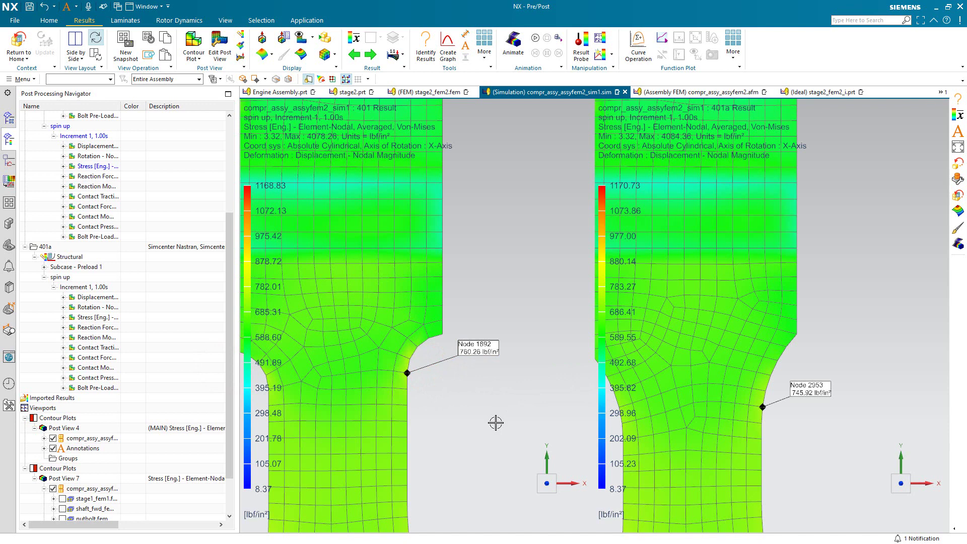